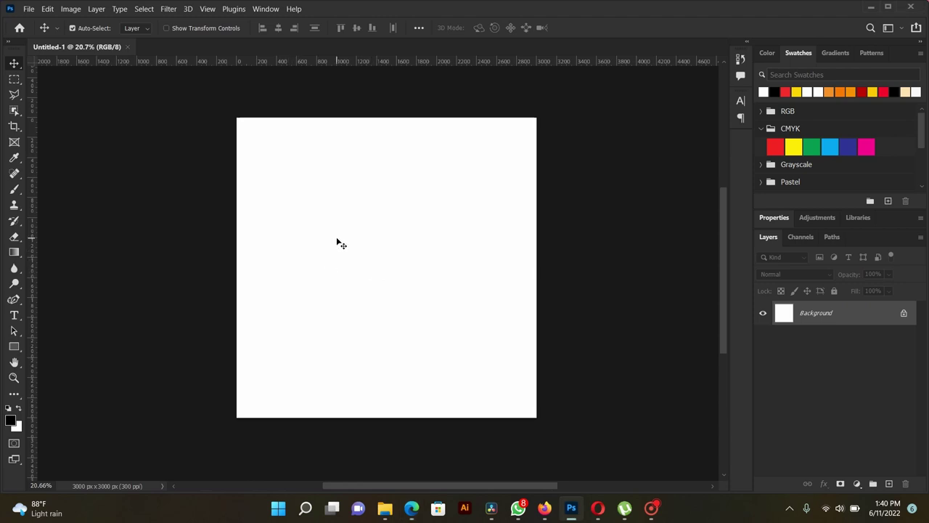
# Step: Bring the Downloads folder window back up over the blank Photoshop canvas
pyautogui.scroll(-1, 337, 244)
pyautogui.scroll(2, 337, 244)
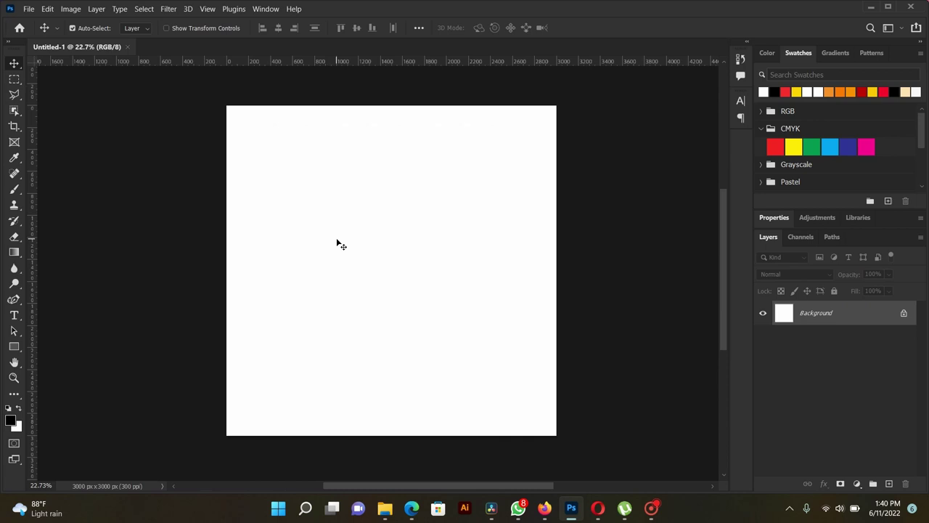
pyautogui.click(383, 501)
pyautogui.click(326, 461)
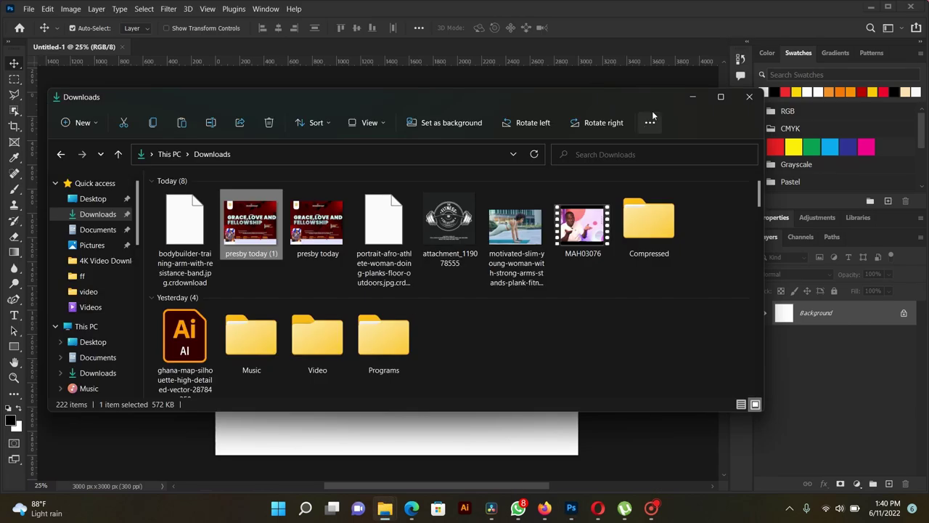
pyautogui.click(693, 97)
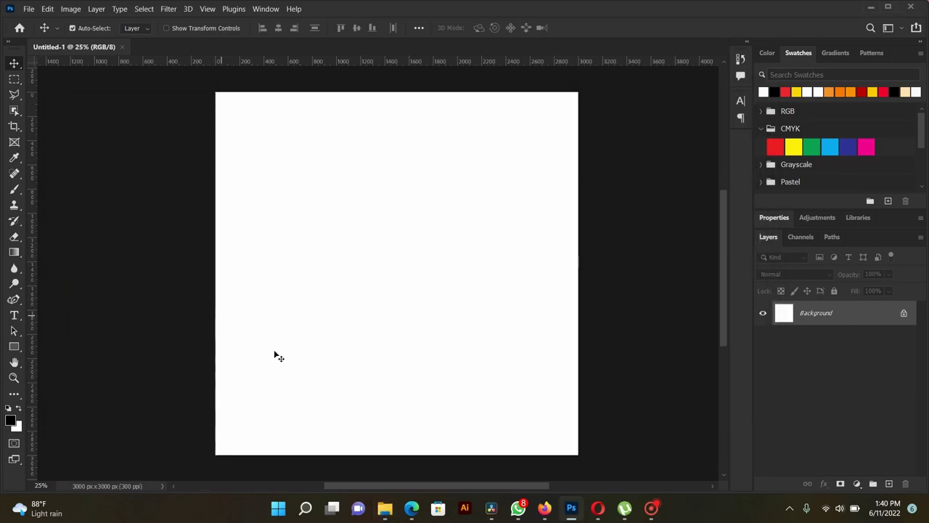
pyautogui.click(385, 507)
pyautogui.click(307, 461)
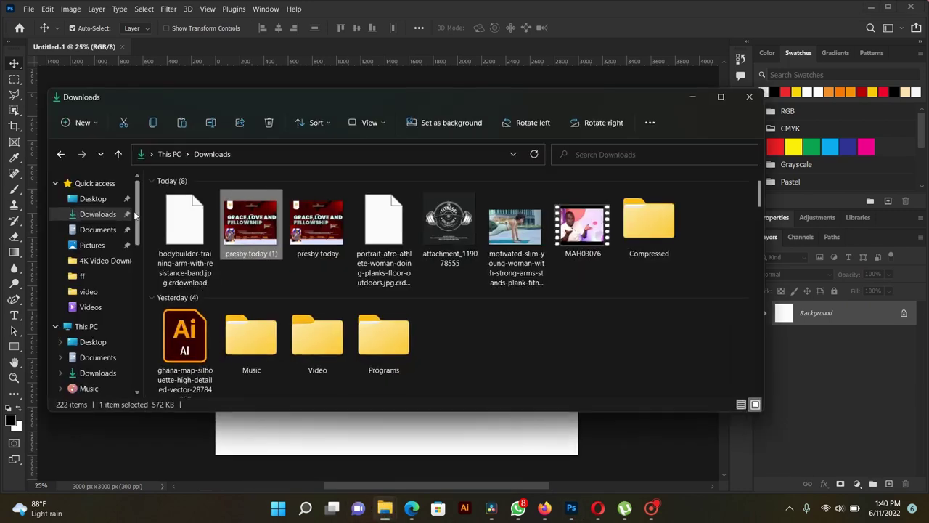
# Step: Select and preview the planking woman photo in Downloads
pyautogui.click(116, 213)
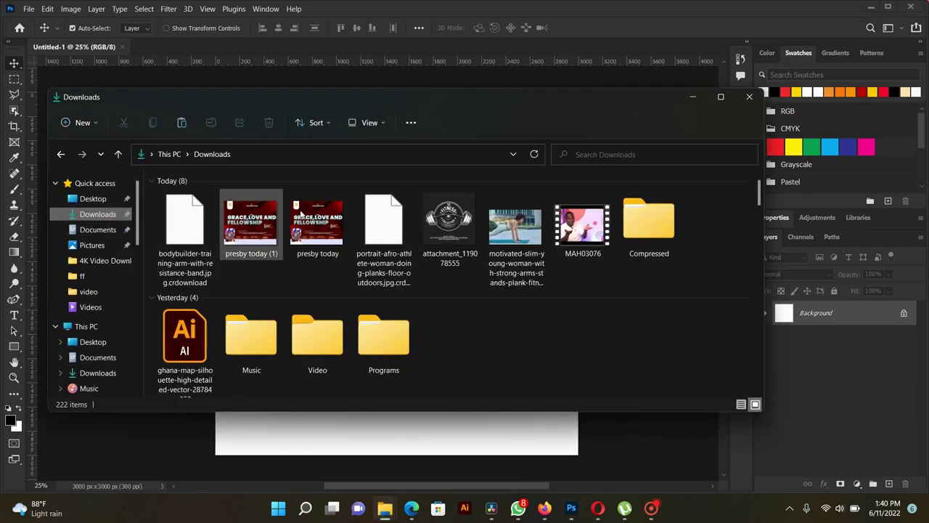
pyautogui.click(523, 220)
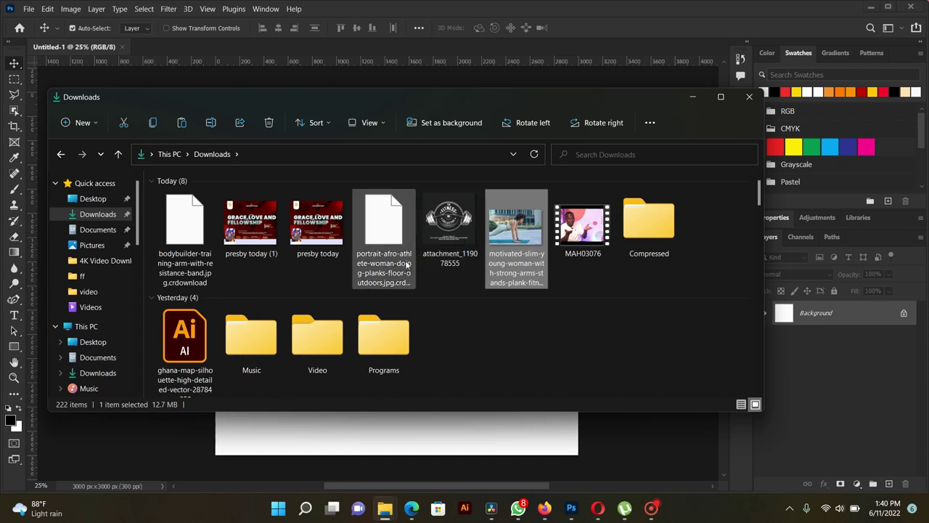
pyautogui.click(524, 220)
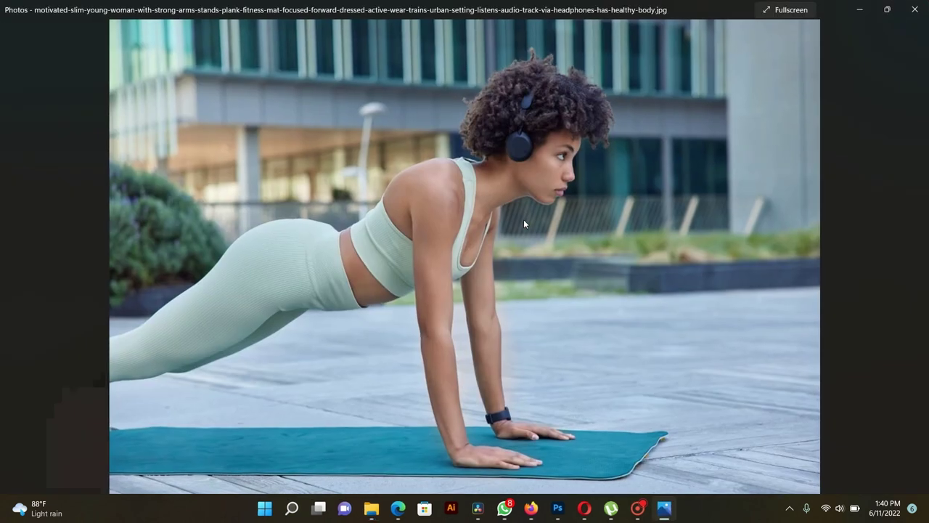
pyautogui.click(915, 10)
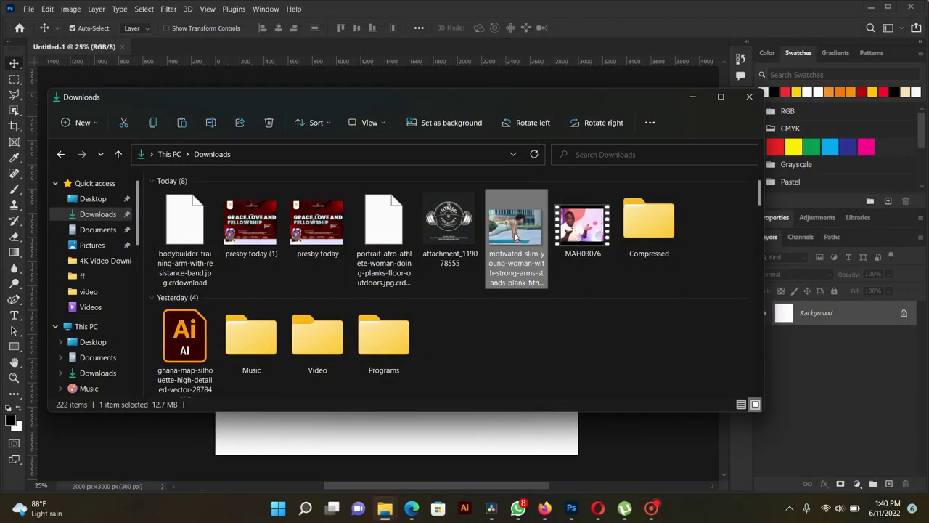
# Step: Try placing and scaling the planking photo on the canvas, then undo it
pyautogui.moveTo(516, 232); pyautogui.dragTo(371, 451)
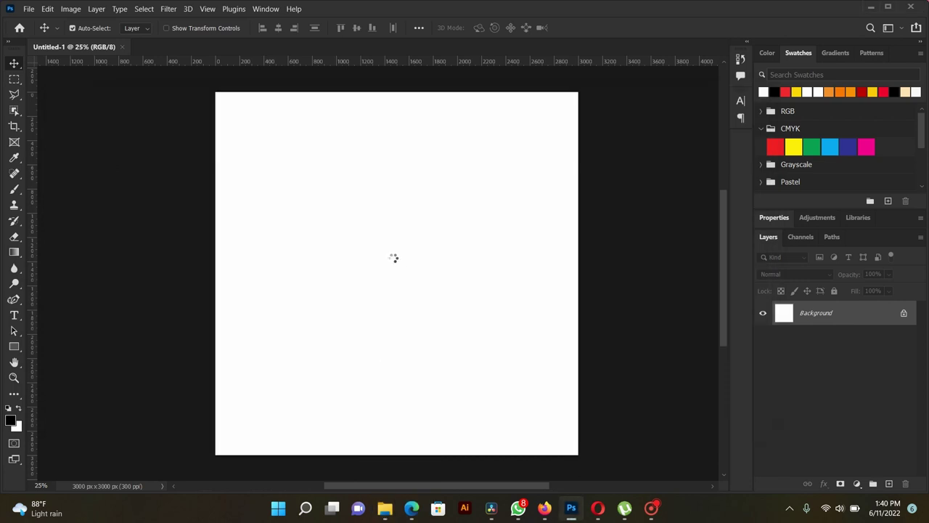
pyautogui.moveTo(576, 154); pyautogui.dragTo(491, 209)
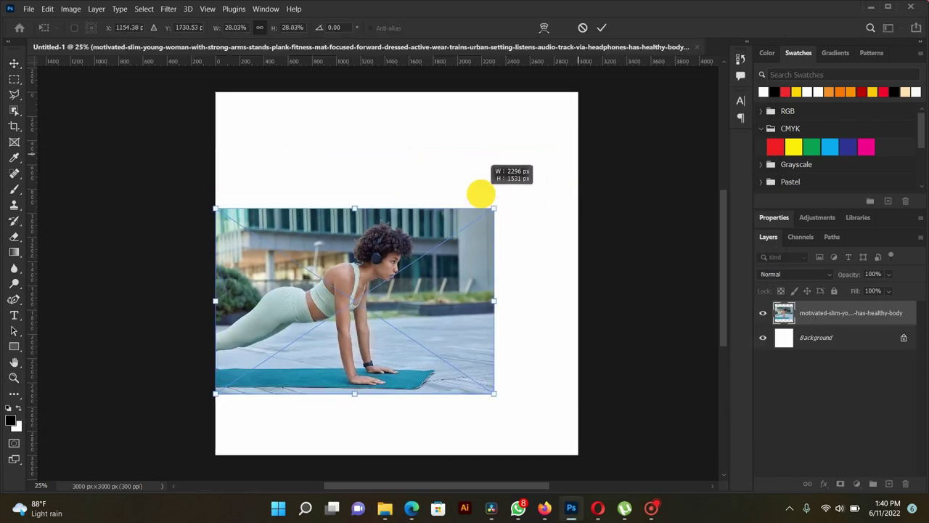
pyautogui.press('Return')
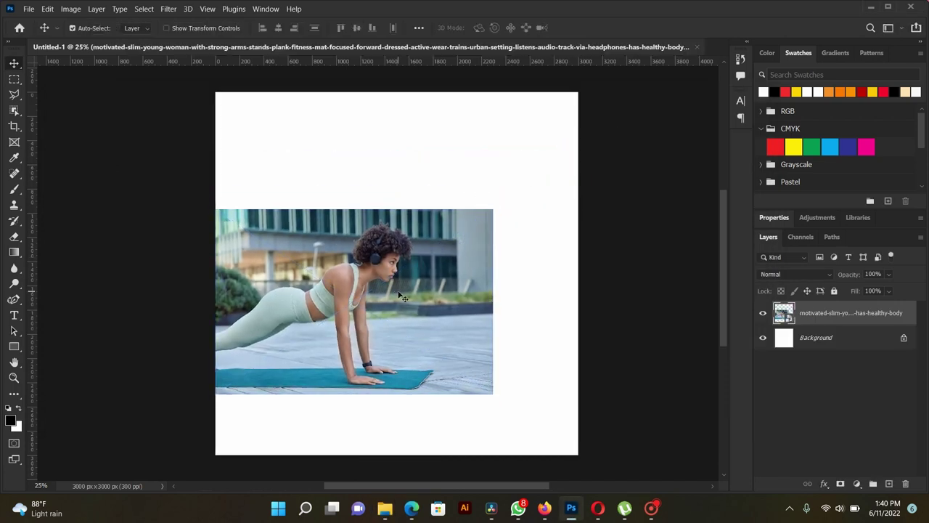
pyautogui.hotkey('ctrl', 'z')
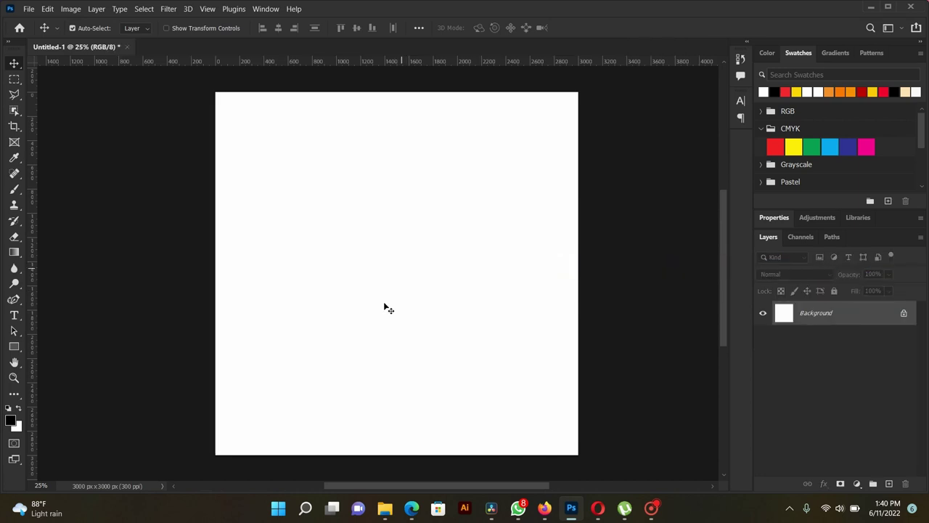
pyautogui.moveTo(385, 508)
pyautogui.click(347, 460)
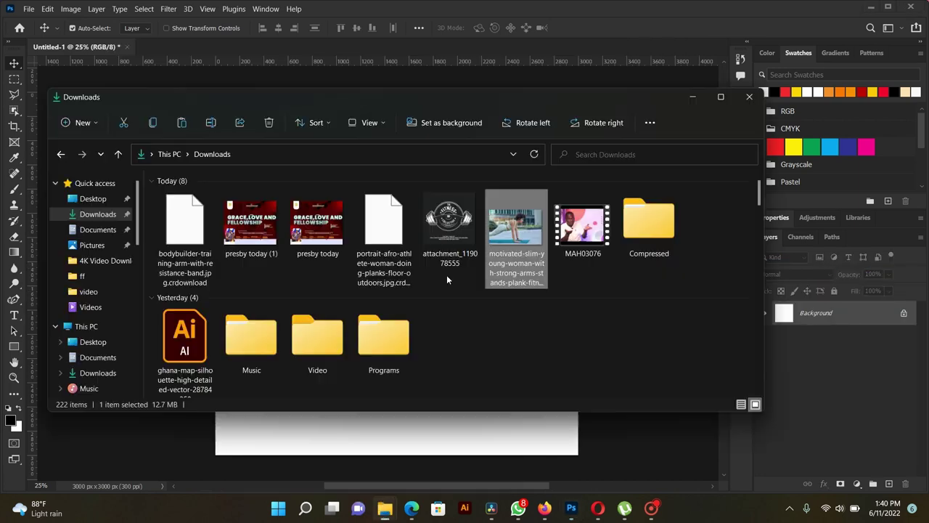
# Step: Open the planking woman photo, unlock its layer, and remove its background
pyautogui.doubleClick(526, 238)
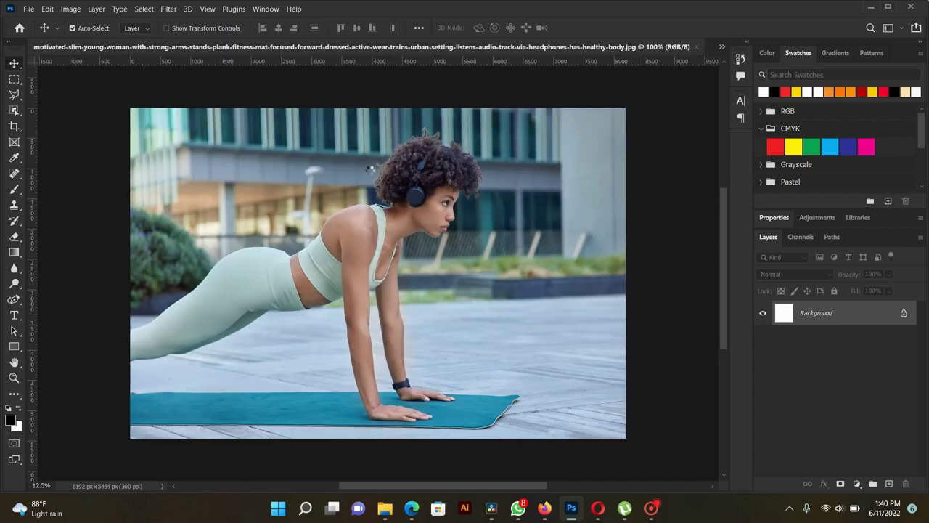
pyautogui.click(904, 312)
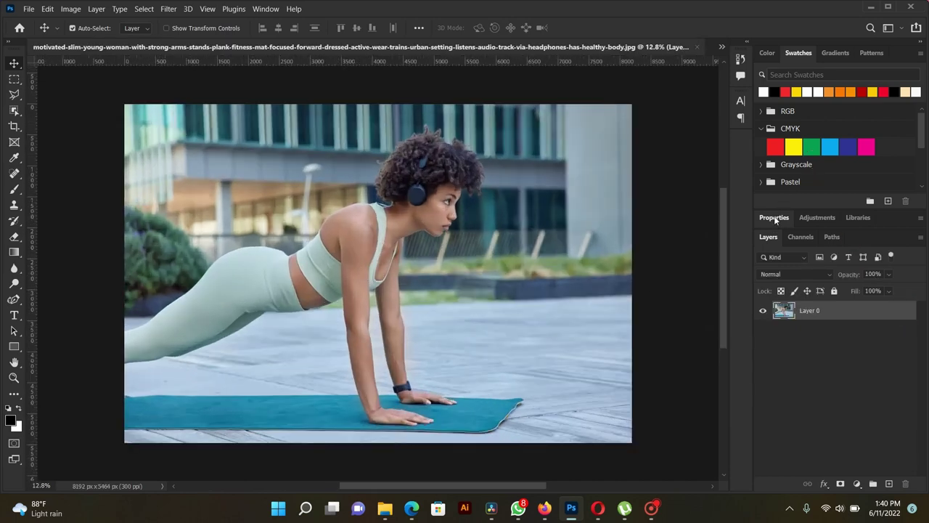
pyautogui.moveTo(774, 220); pyautogui.dragTo(823, 316)
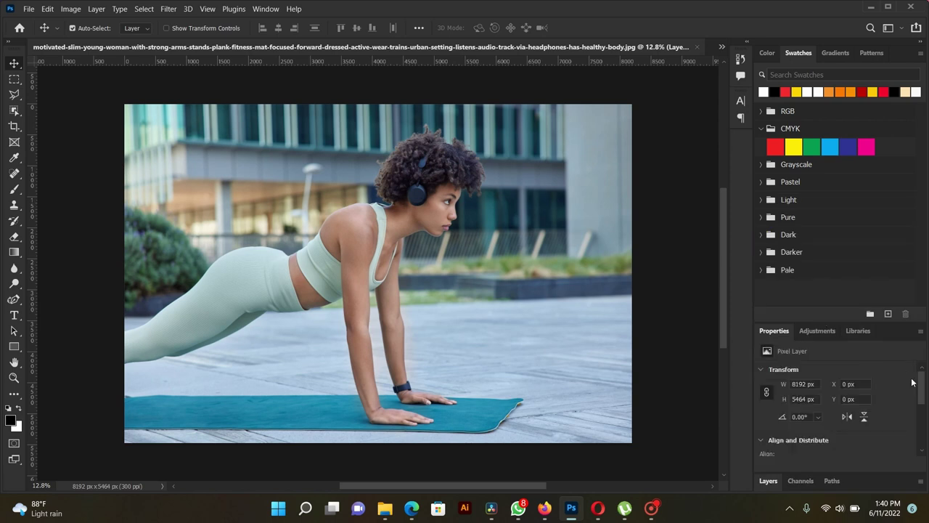
pyautogui.moveTo(922, 383); pyautogui.dragTo(920, 427)
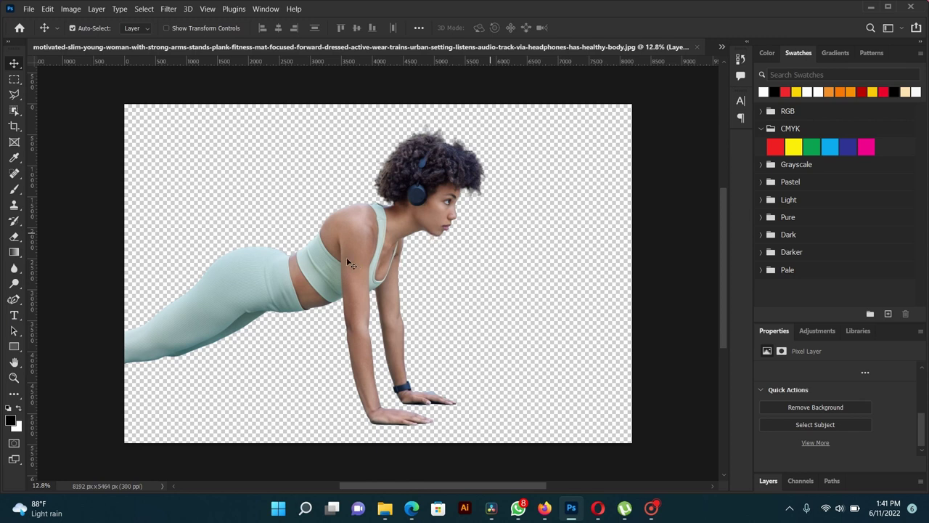
# Step: Check the layer shortcut menu and the Edit menu in the plank photo
pyautogui.click(290, 277)
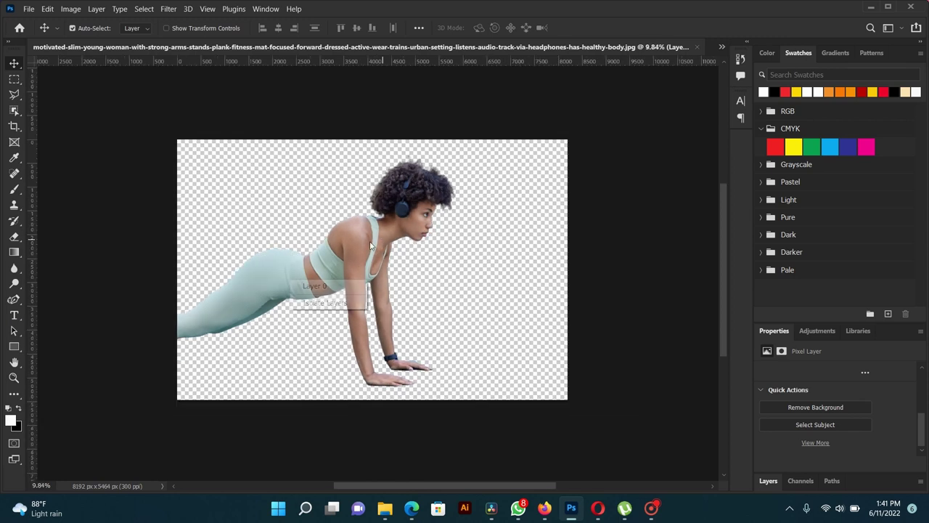
pyautogui.click(320, 287)
pyautogui.scroll(1, 372, 275)
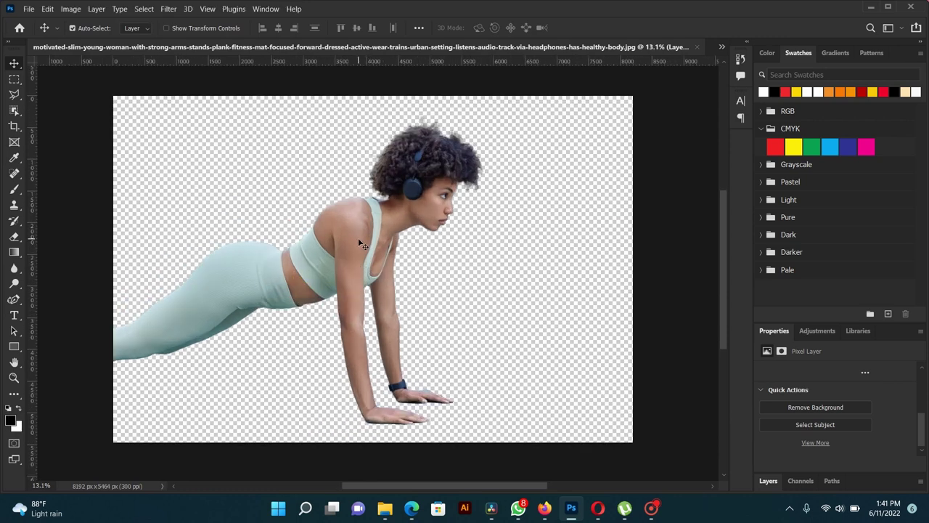
pyautogui.click(29, 9)
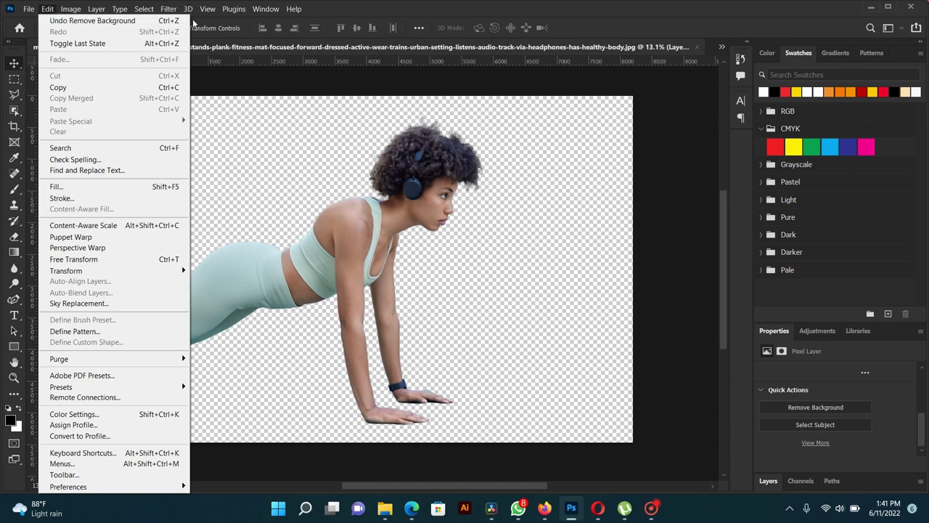
pyautogui.click(239, 128)
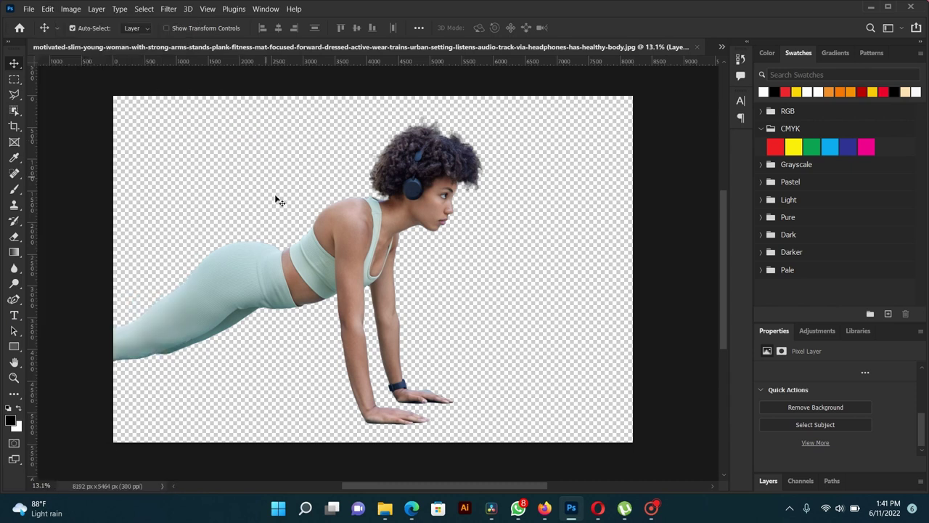
# Step: Turn off the Move tool's auto layer selection and switch to Untitled-1
pyautogui.rightClick(320, 241)
pyautogui.click(353, 242)
pyautogui.click(722, 47)
pyautogui.click(187, 44)
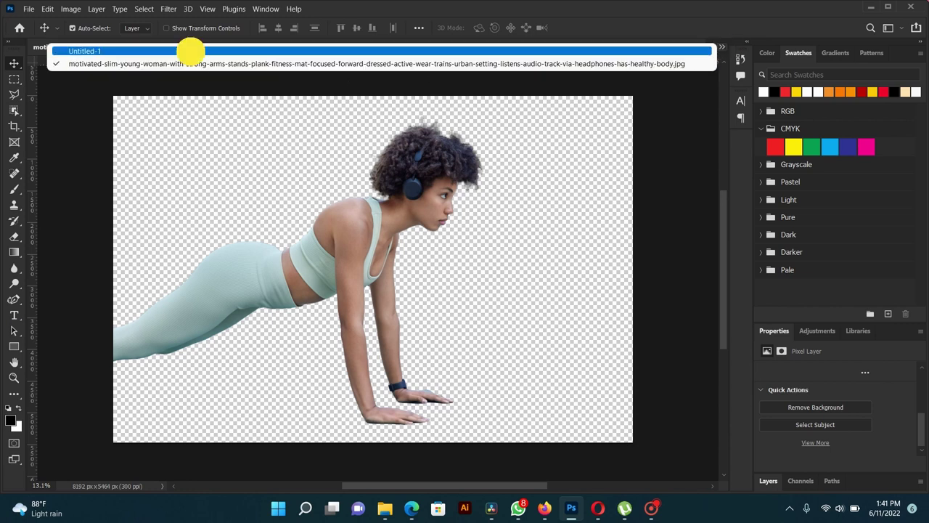
# Step: Paste the cut-out woman into Untitled-1 and shrink her to fit the canvas
pyautogui.hotkey('ctrl', 'v')
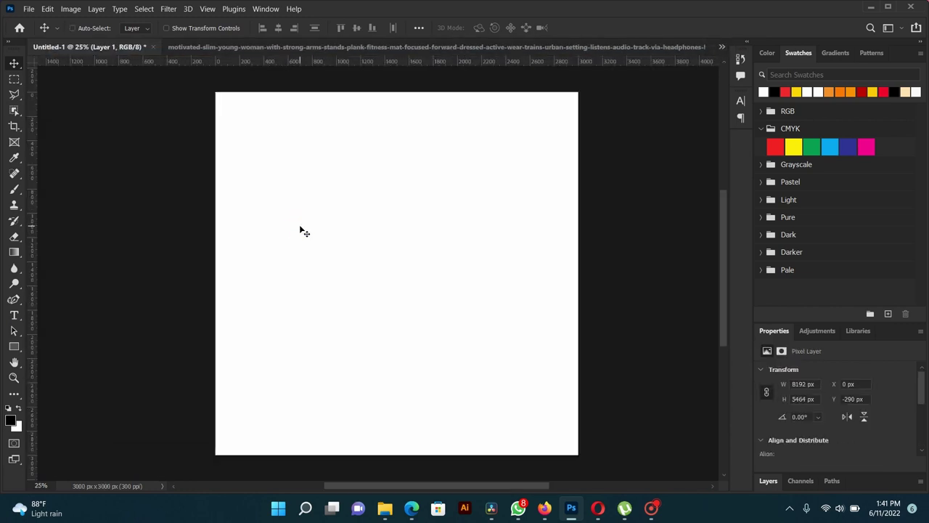
pyautogui.moveTo(491, 380); pyautogui.dragTo(263, 303)
pyautogui.hotkey('ctrl', 't')
pyautogui.hotkey('ctrl', '0')
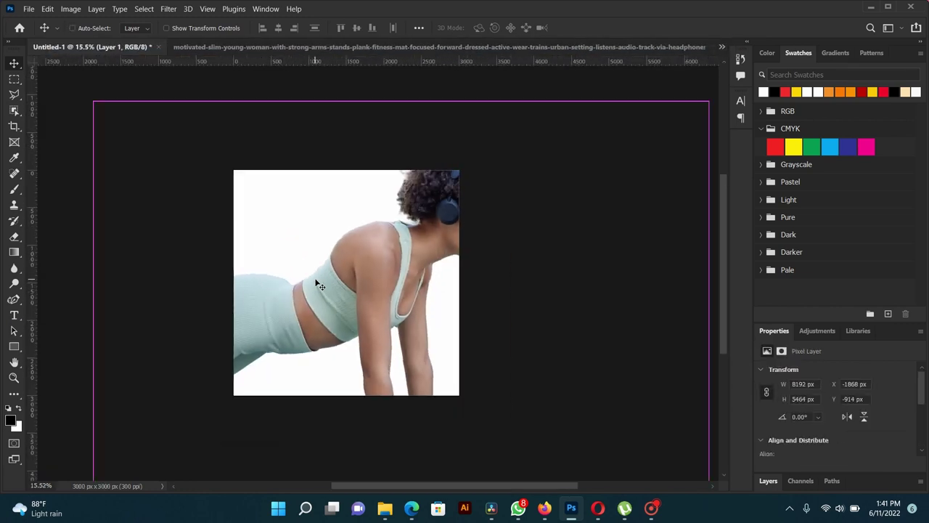
pyautogui.hotkey('ctrl', '0')
pyautogui.moveTo(569, 419); pyautogui.dragTo(386, 298)
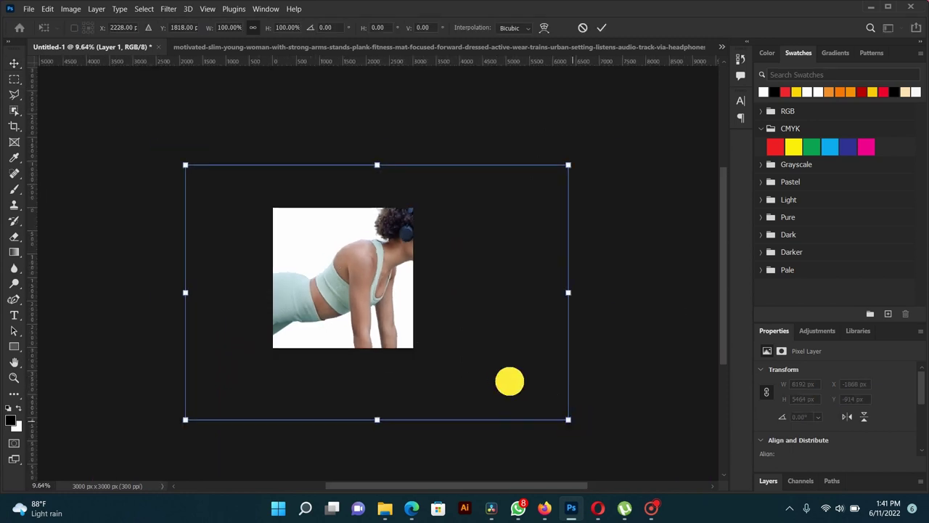
pyautogui.moveTo(309, 266); pyautogui.dragTo(382, 314)
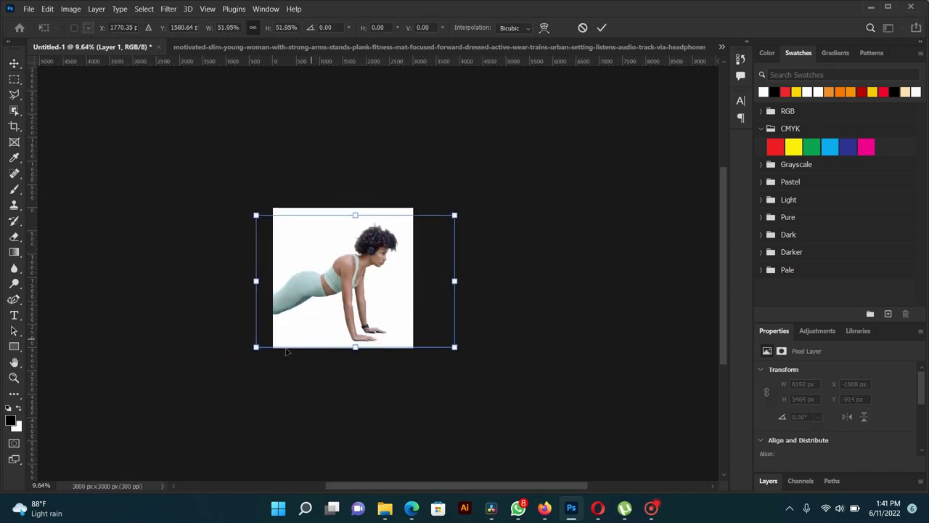
pyautogui.moveTo(255, 347); pyautogui.dragTo(250, 339)
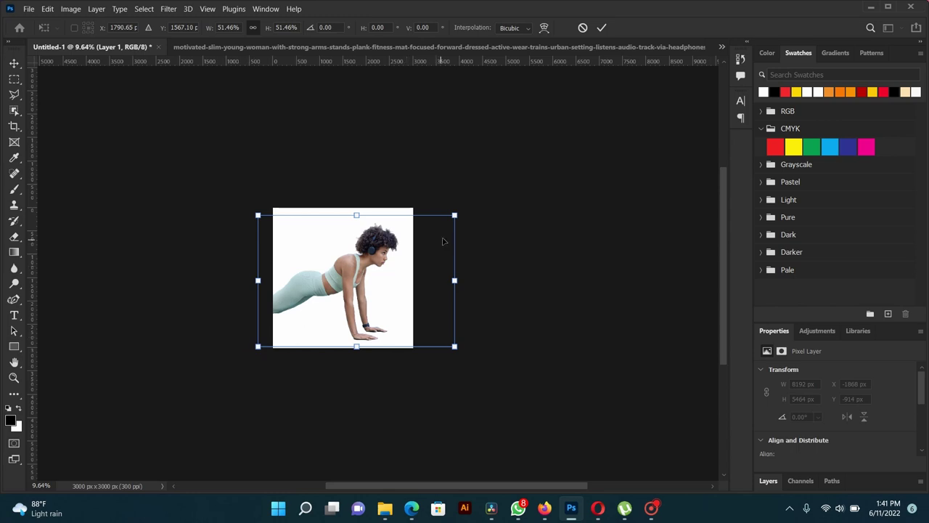
pyautogui.moveTo(455, 215); pyautogui.dragTo(437, 223)
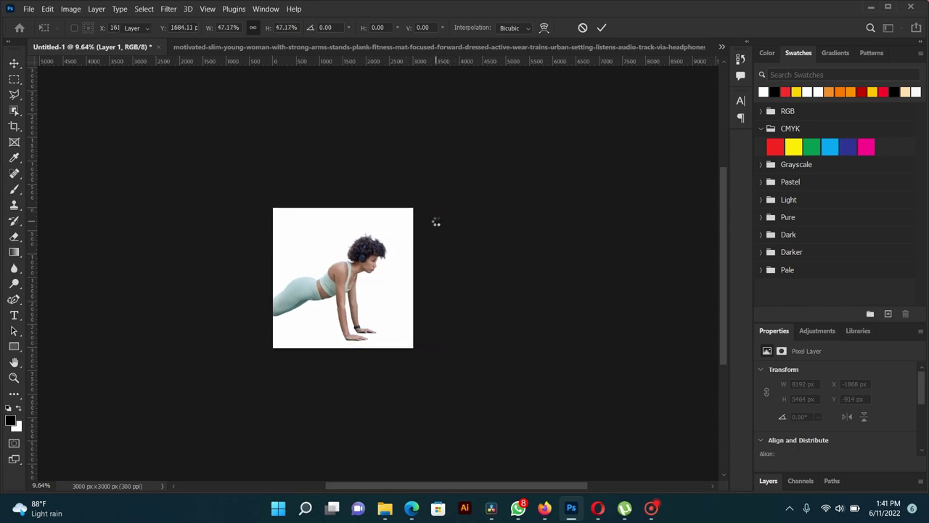
pyautogui.press('Return')
# Step: Nudge the woman slightly down and right, then bring up Levels for her layer
pyautogui.scroll(3, 354, 286)
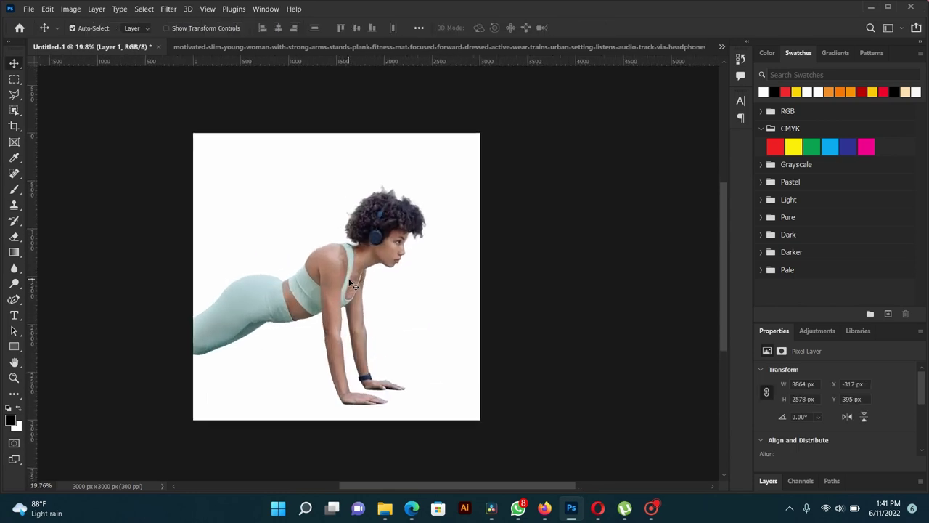
pyautogui.rightClick(355, 268)
pyautogui.moveTo(359, 274); pyautogui.dragTo(367, 277)
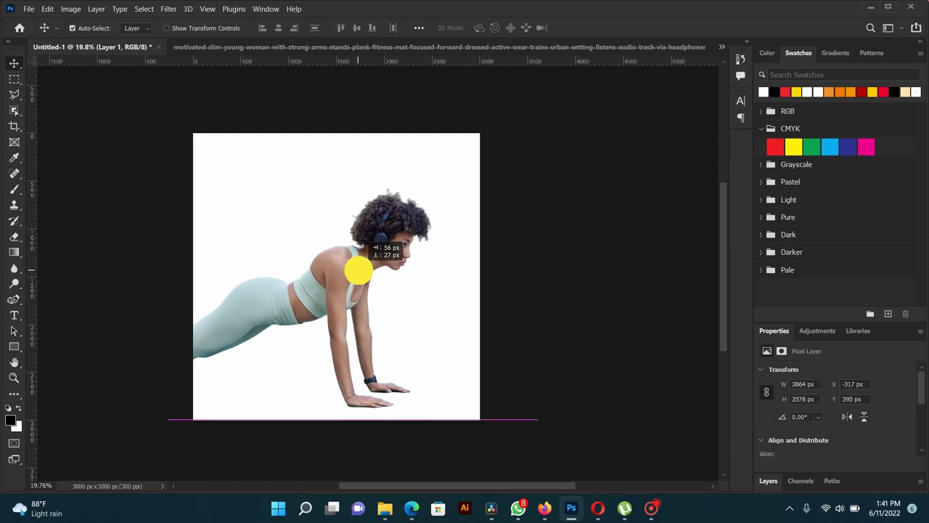
pyautogui.scroll(1, 331, 280)
pyautogui.rightClick(337, 278)
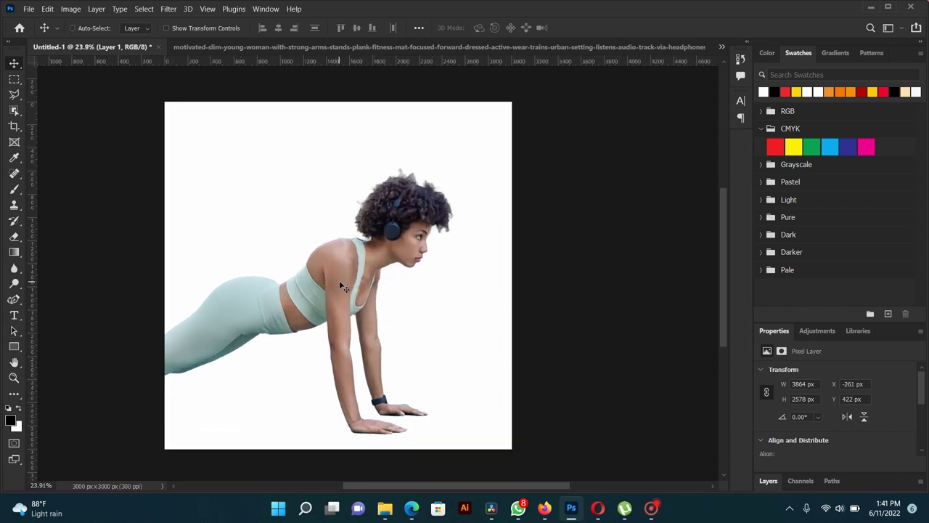
pyautogui.hotkey('ctrl', 'l')
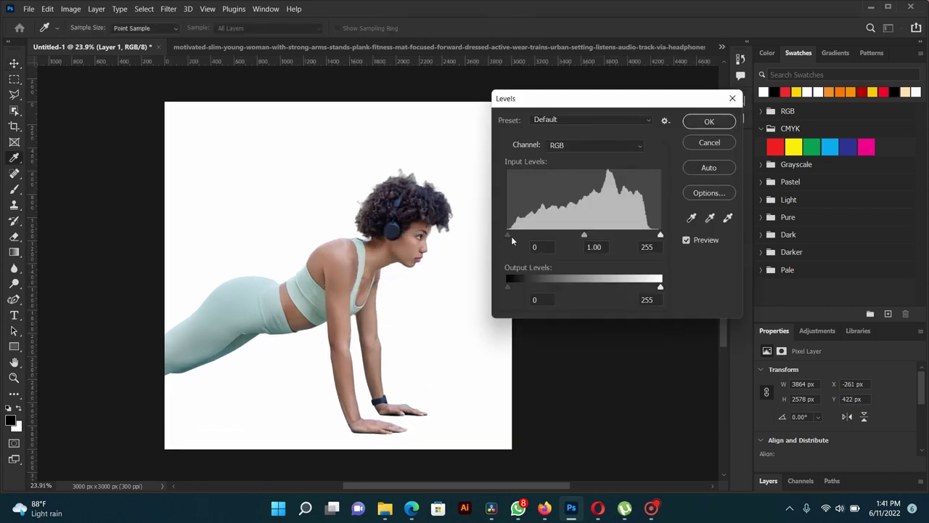
# Step: Raise the black input level to 7 and apply the Levels adjustment
pyautogui.moveTo(508, 235); pyautogui.dragTo(512, 237)
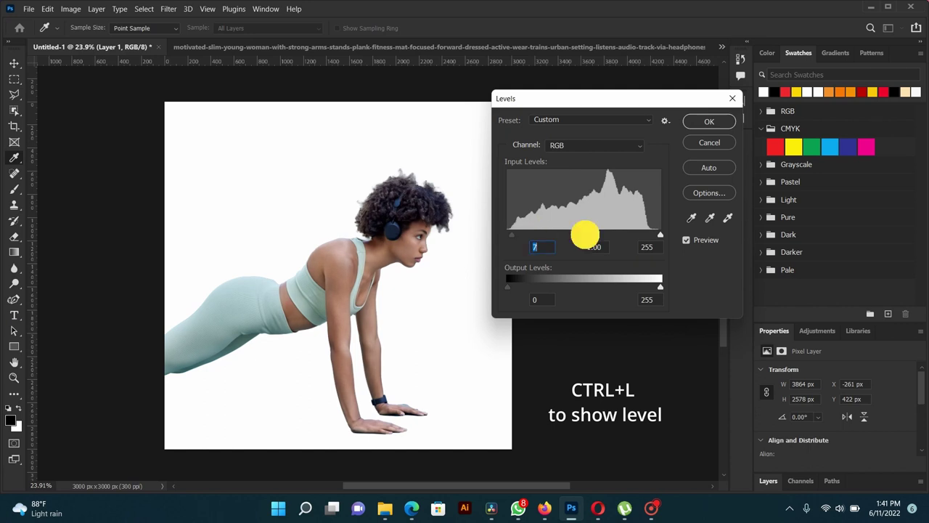
pyautogui.click(588, 234)
pyautogui.click(699, 122)
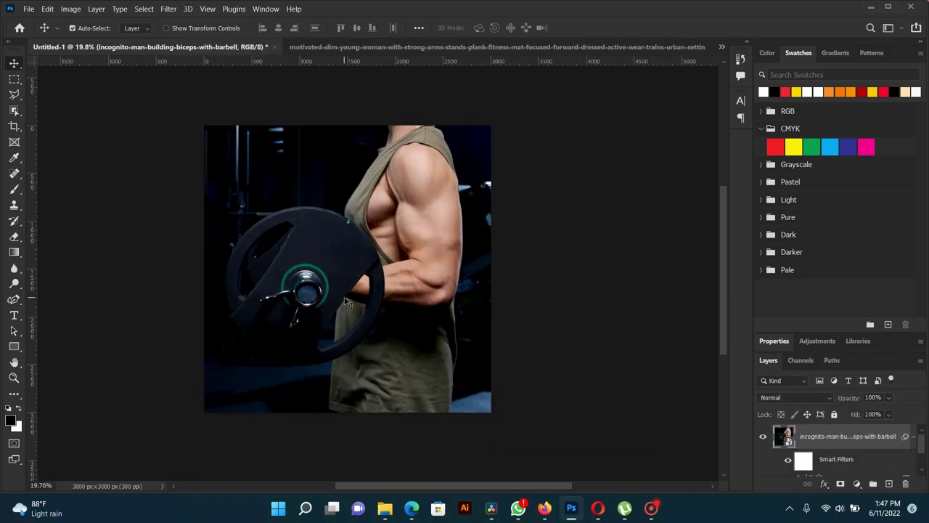
# Step: Add a white KEEP FIT text layer over the barbell plate
pyautogui.scroll(-2, 329, 263)
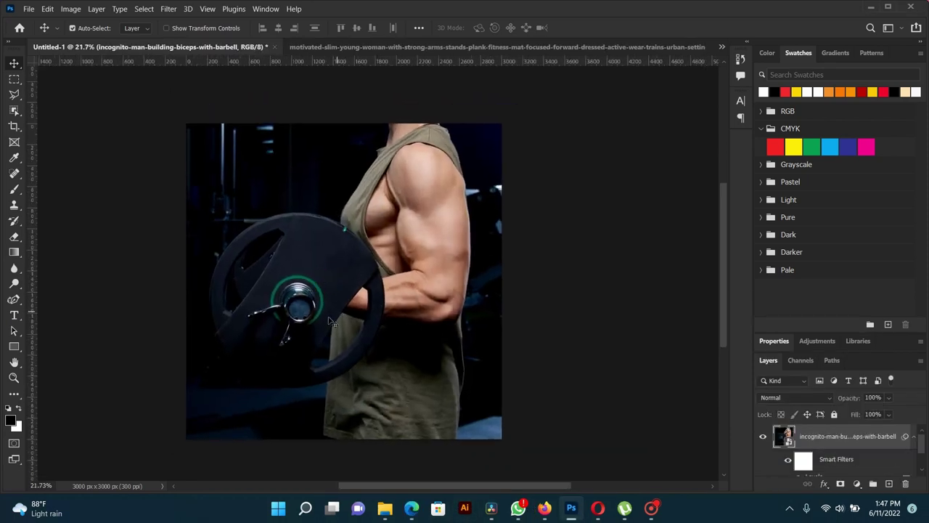
pyautogui.click(14, 316)
pyautogui.click(241, 272)
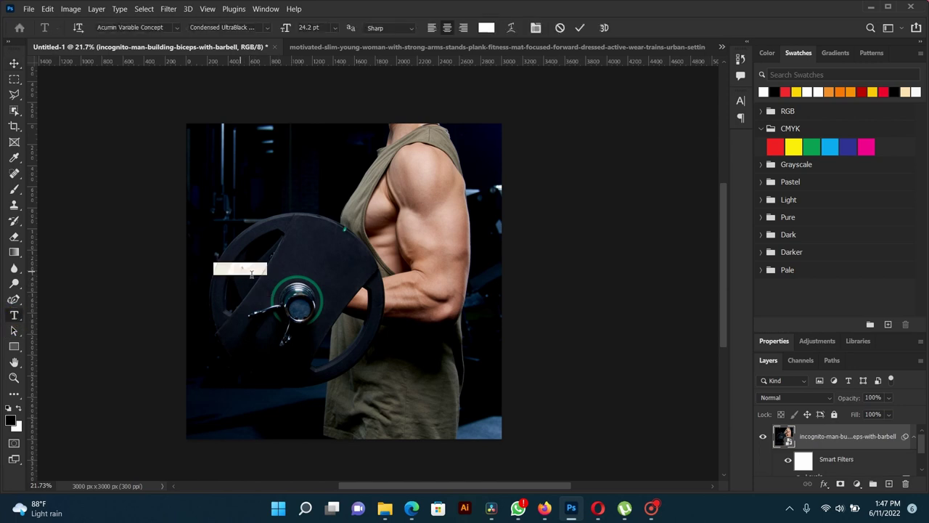
pyautogui.press('BackSpace')
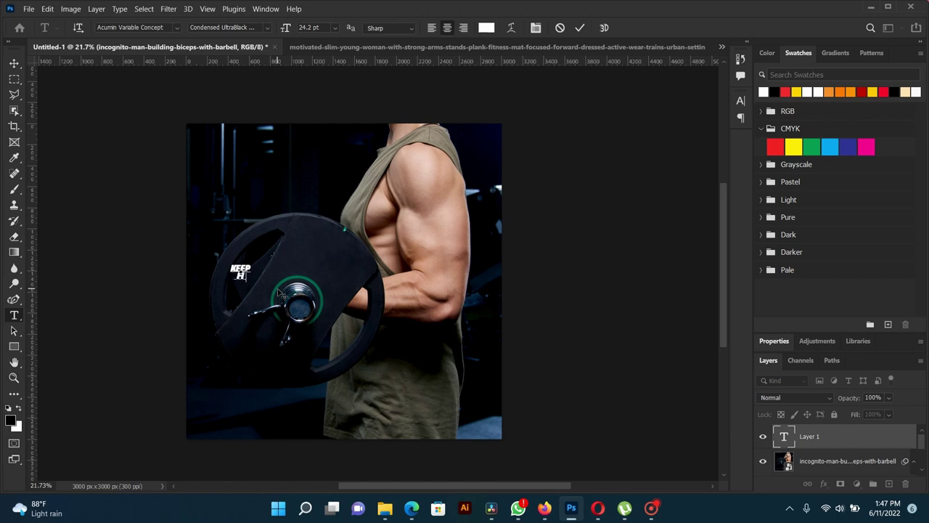
pyautogui.click(13, 63)
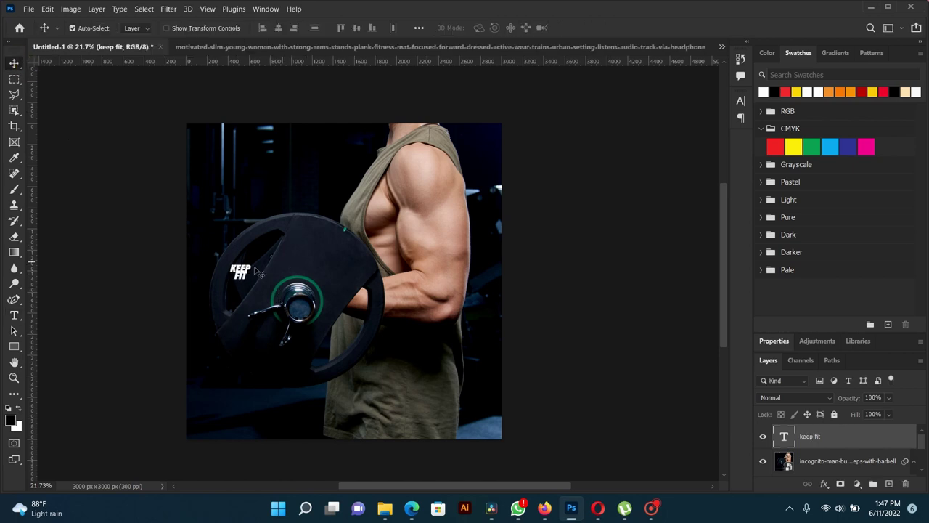
# Step: Scale the KEEP FIT text up across the plate and return to editing it
pyautogui.rightClick(247, 278)
pyautogui.hotkey('ctrl', 't')
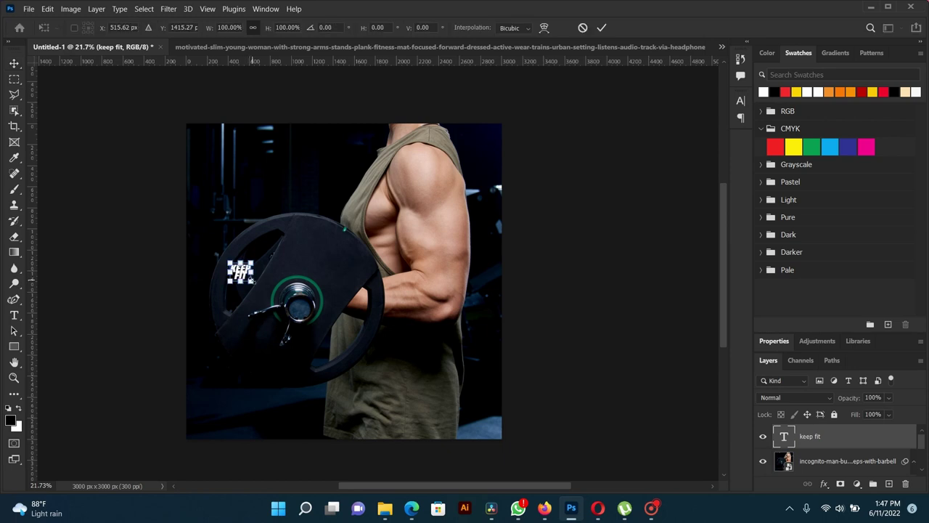
pyautogui.moveTo(251, 281); pyautogui.dragTo(345, 333)
pyautogui.press('Return')
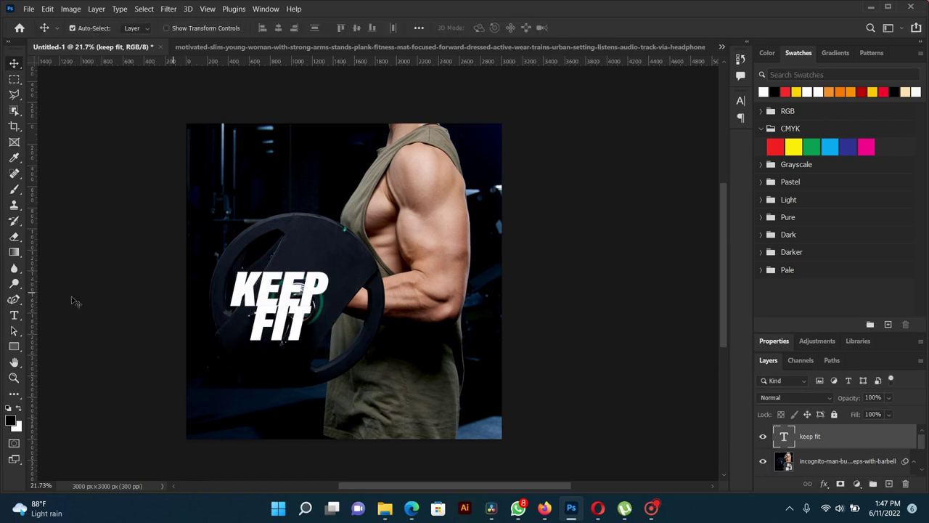
pyautogui.click(14, 315)
pyautogui.click(279, 302)
# Step: Set the KEEP FIT leading to 83 pt in the Character panel
pyautogui.hotkey('ctrl', 'a')
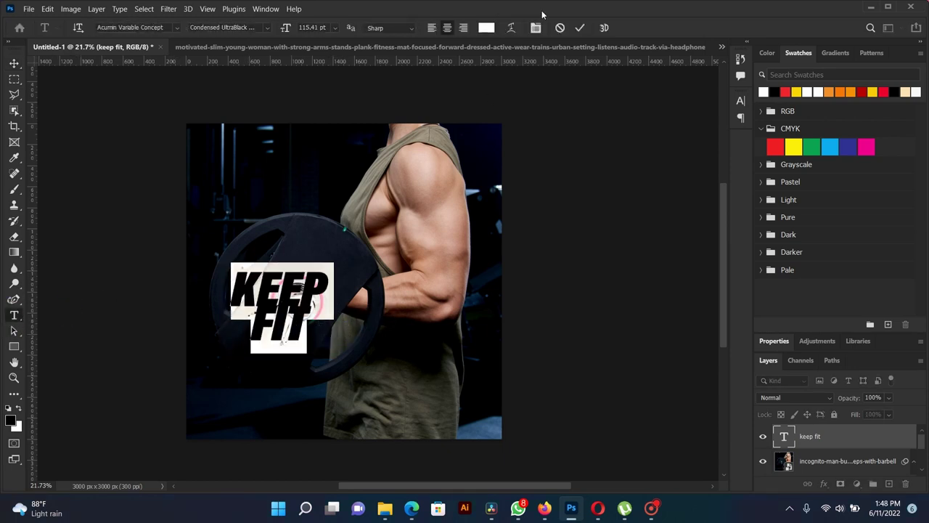
pyautogui.click(536, 28)
pyautogui.click(537, 29)
pyautogui.click(536, 29)
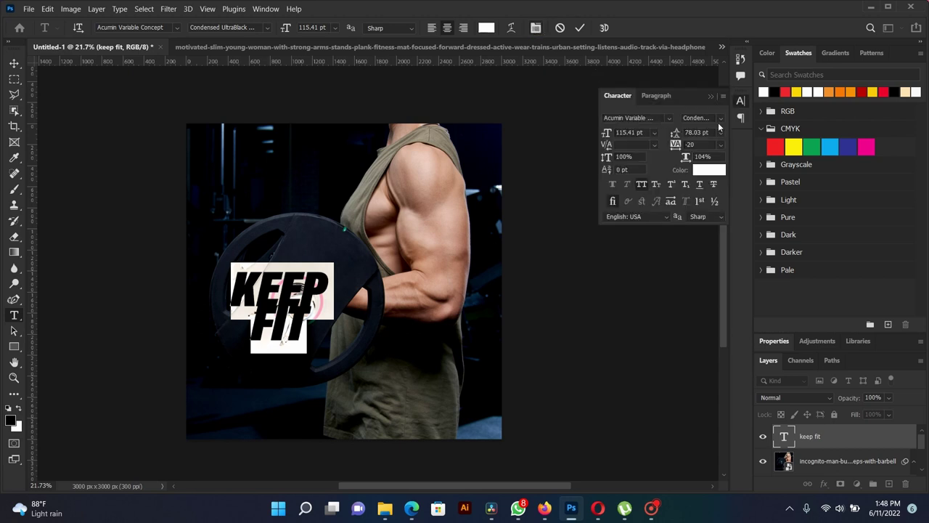
pyautogui.click(711, 131)
pyautogui.write('81')
pyautogui.click(653, 124)
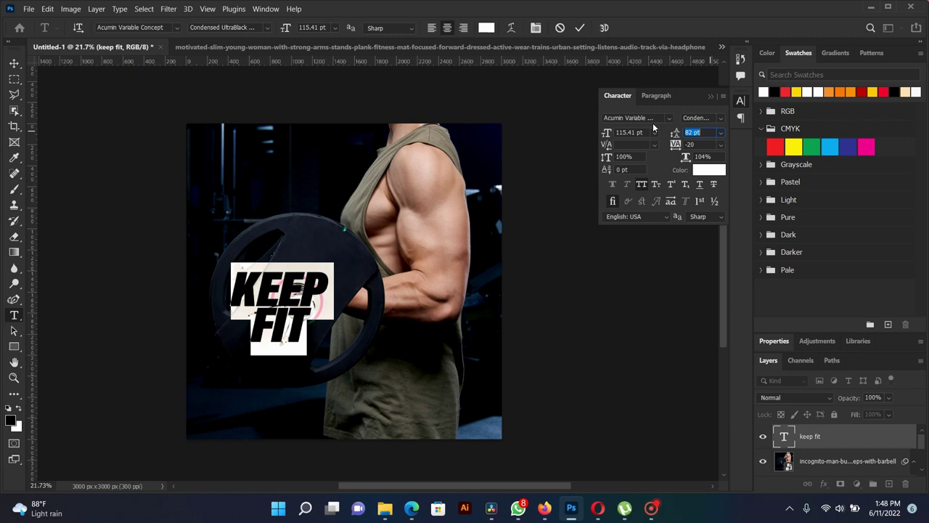
pyautogui.press('Up')
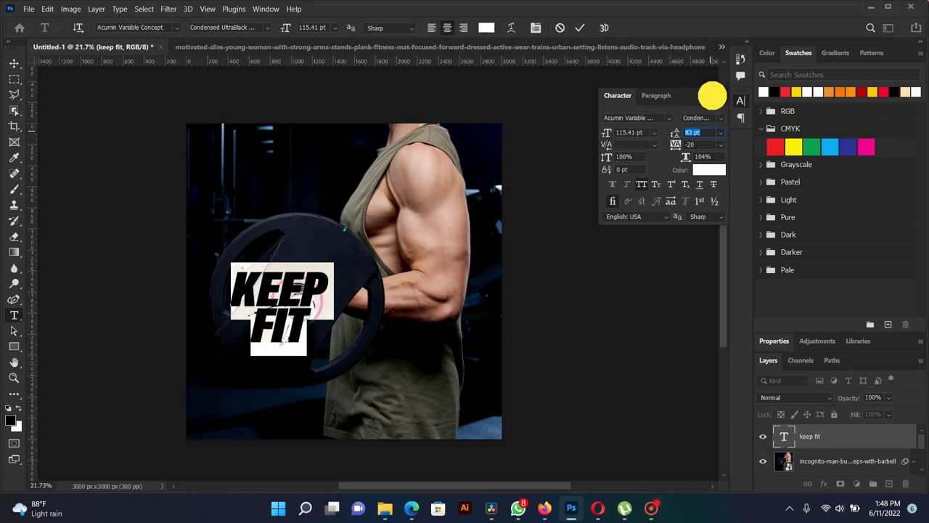
pyautogui.click(741, 100)
# Step: Enlarge KEEP FIT and position it left of centre over the barbell plate
pyautogui.click(14, 64)
pyautogui.moveTo(274, 300); pyautogui.dragTo(413, 257)
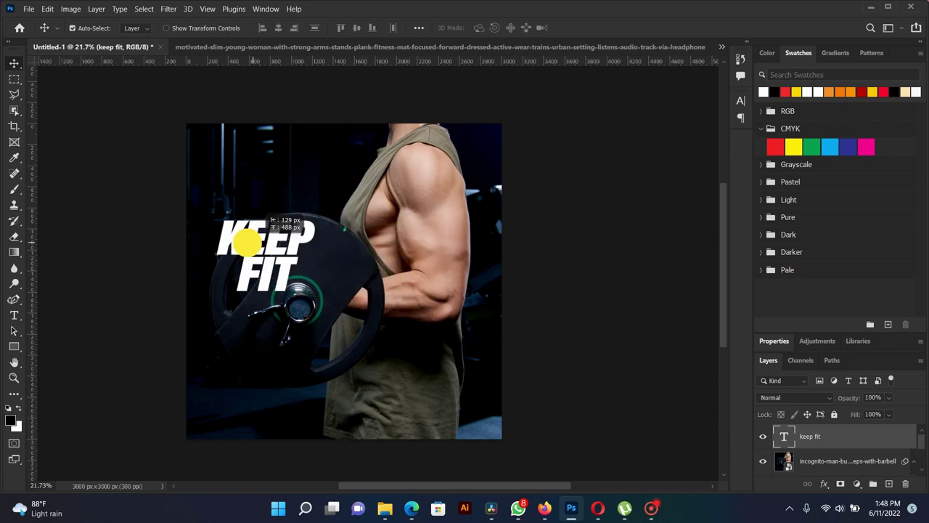
pyautogui.moveTo(413, 257); pyautogui.dragTo(269, 247)
pyautogui.hotkey('ctrl', 't')
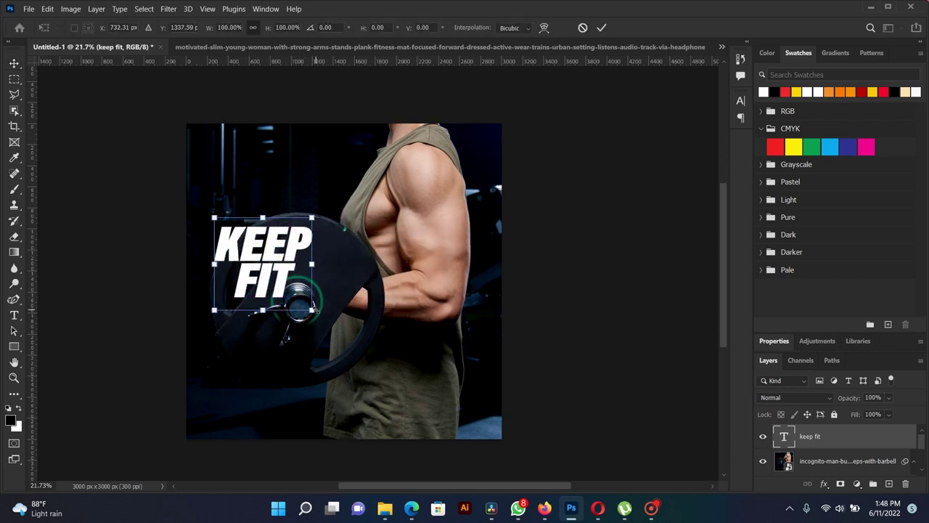
pyautogui.moveTo(314, 309); pyautogui.dragTo(378, 352)
pyautogui.press('Return')
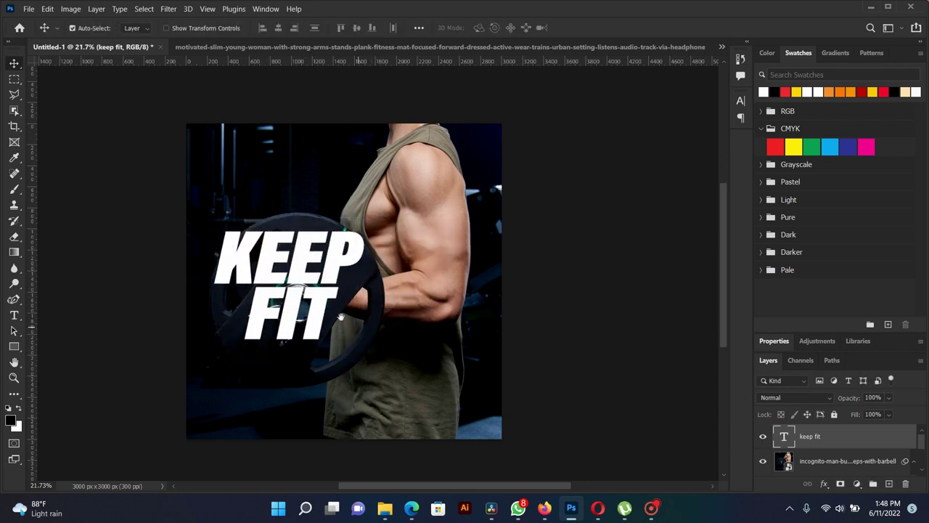
pyautogui.scroll(1, 340, 317)
pyautogui.moveTo(301, 269); pyautogui.dragTo(298, 259)
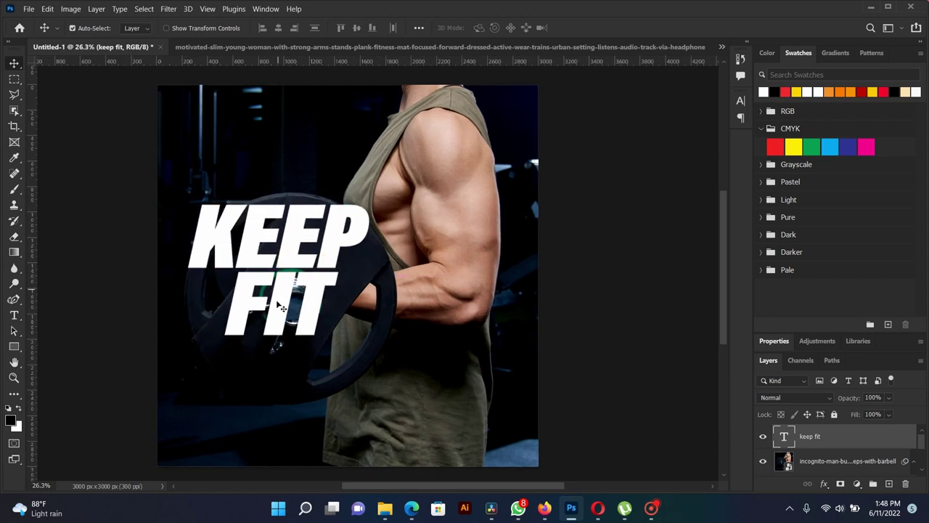
pyautogui.scroll(-2, 282, 306)
pyautogui.scroll(1, 287, 305)
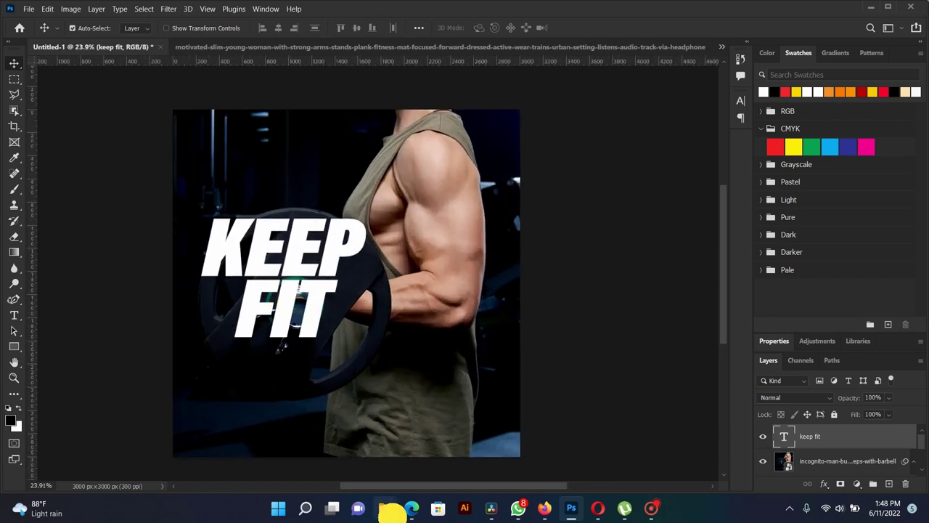
pyautogui.click(392, 511)
# Step: Place the fitness logo from Downloads, shrink it, and move it onto the shoulder
pyautogui.click(291, 433)
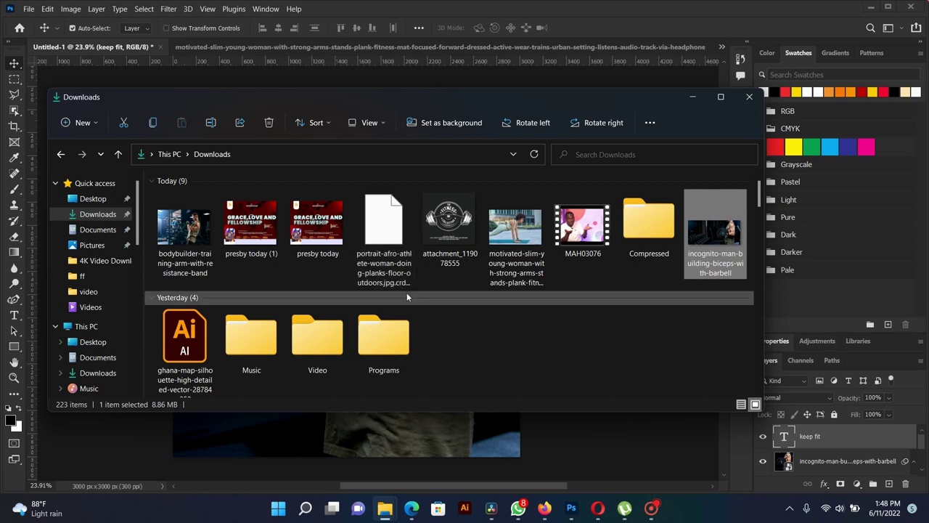
pyautogui.moveTo(449, 219)
pyautogui.mouseDown()
pyautogui.moveTo(465, 456)
pyautogui.moveTo(398, 253)
pyautogui.mouseUp()
pyautogui.moveTo(221, 408); pyautogui.dragTo(389, 241)
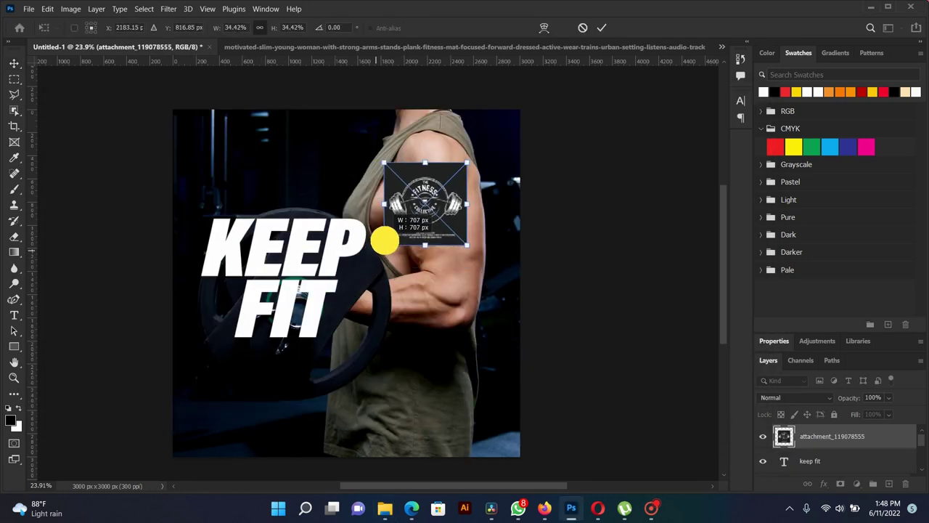
pyautogui.press('Return')
pyautogui.moveTo(407, 205); pyautogui.dragTo(430, 171)
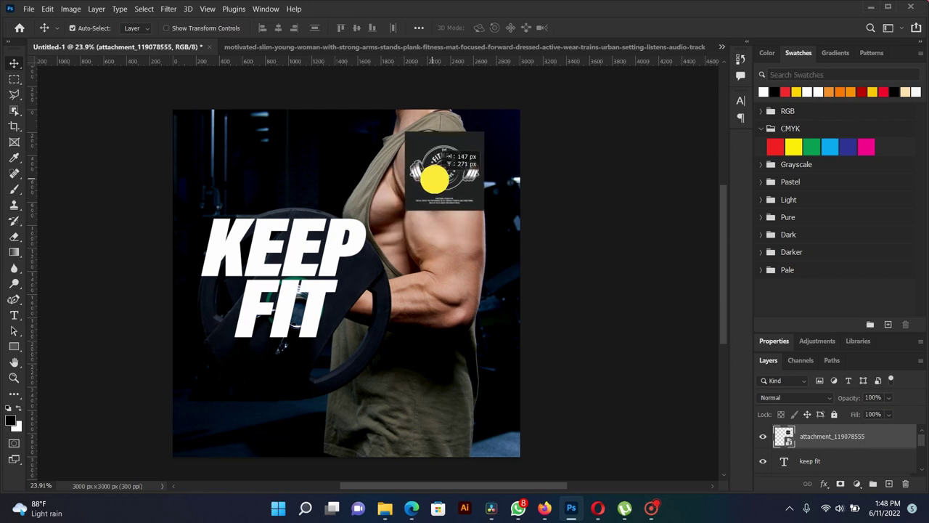
pyautogui.hotkey('ctrl', 't')
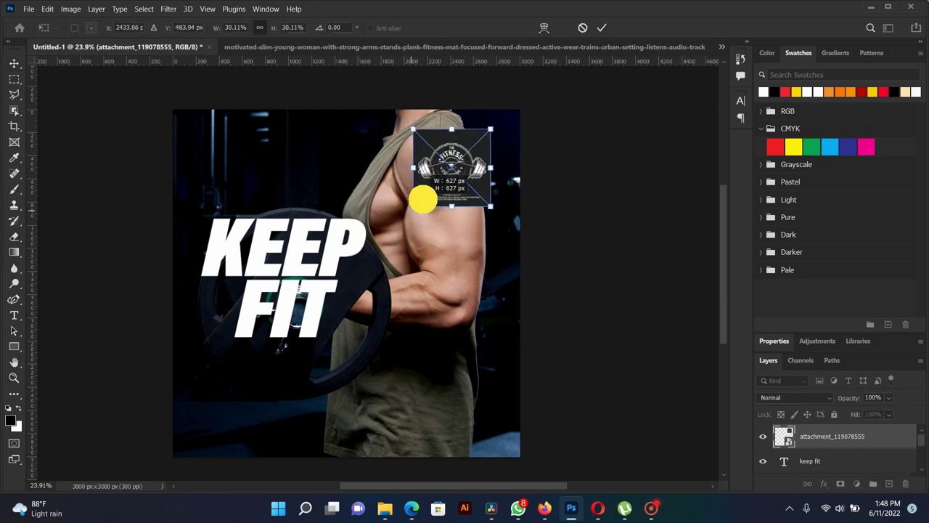
pyautogui.moveTo(411, 209); pyautogui.dragTo(430, 202)
pyautogui.press('Return')
# Step: Rasterize the logo layer and draw rectangular selections across the logo
pyautogui.click(469, 178)
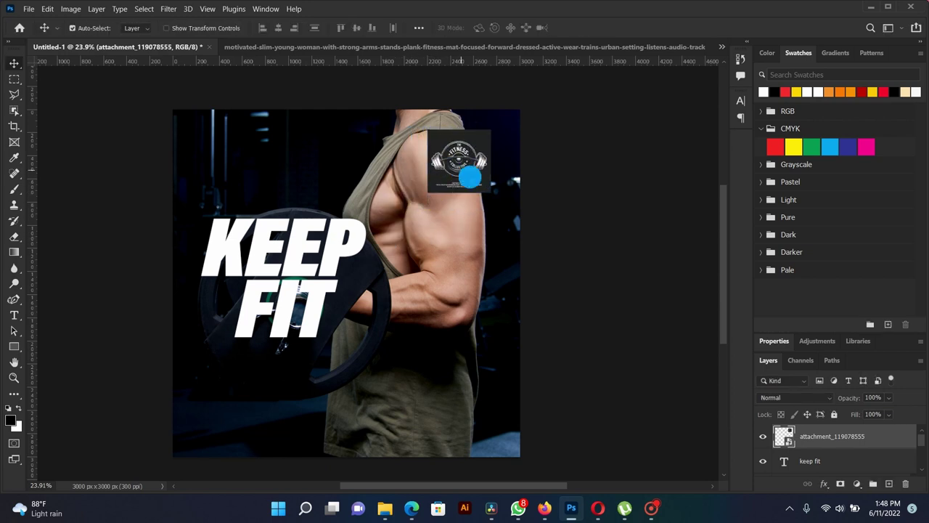
pyautogui.click(853, 442)
pyautogui.rightClick(854, 441)
pyautogui.click(727, 252)
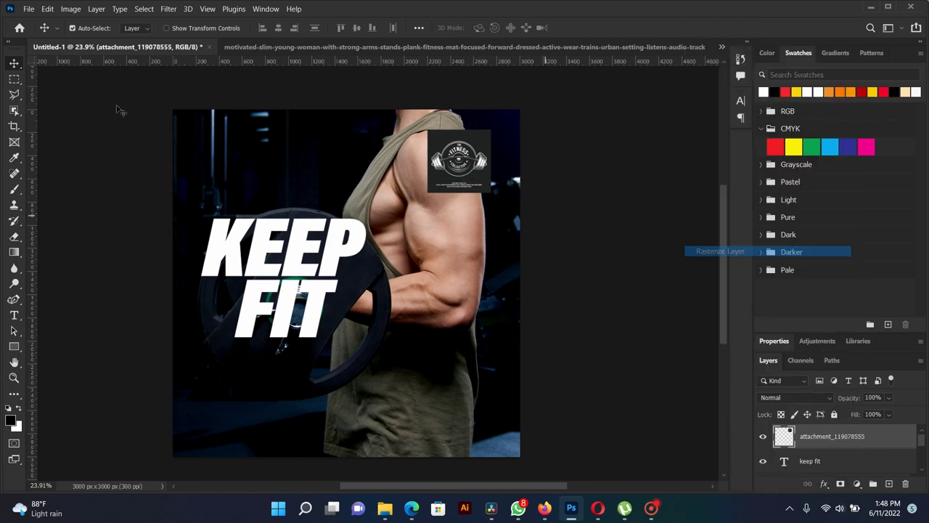
pyautogui.click(19, 82)
pyautogui.moveTo(520, 216); pyautogui.dragTo(411, 181)
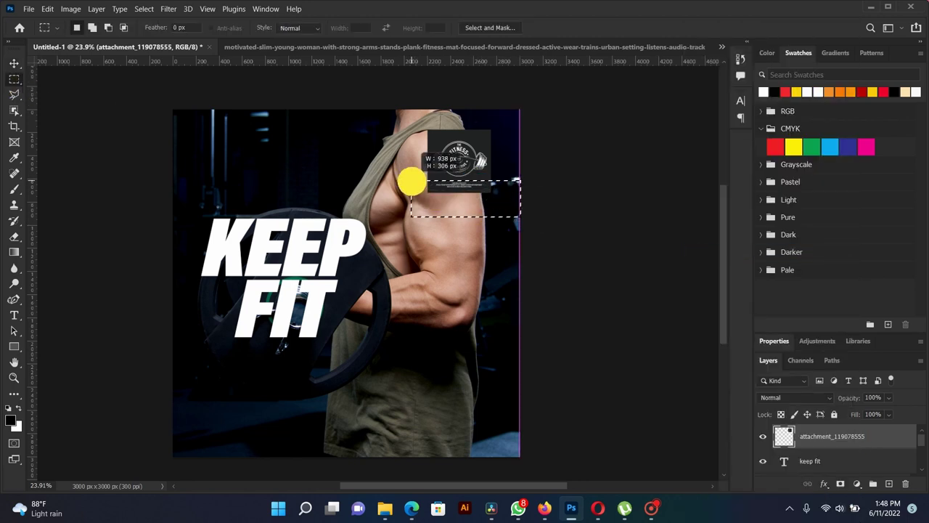
pyautogui.click(411, 181)
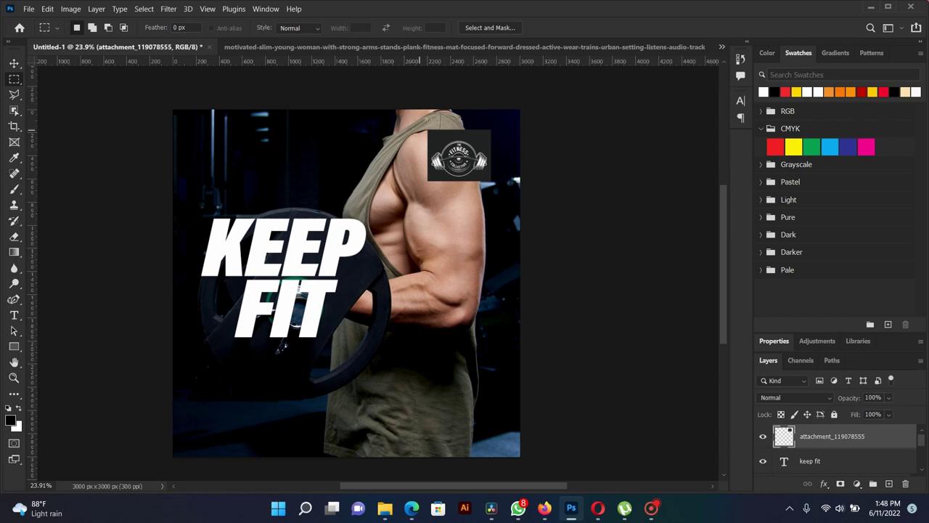
pyautogui.moveTo(410, 124); pyautogui.dragTo(507, 137)
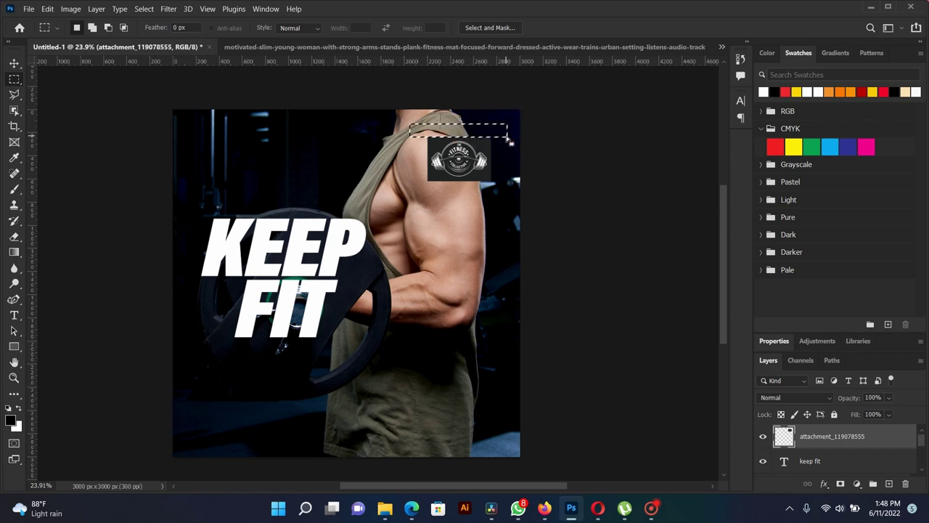
# Step: Shrink the logo to about 91% and shift KEEP FIT toward the centre
pyautogui.scroll(1, 447, 131)
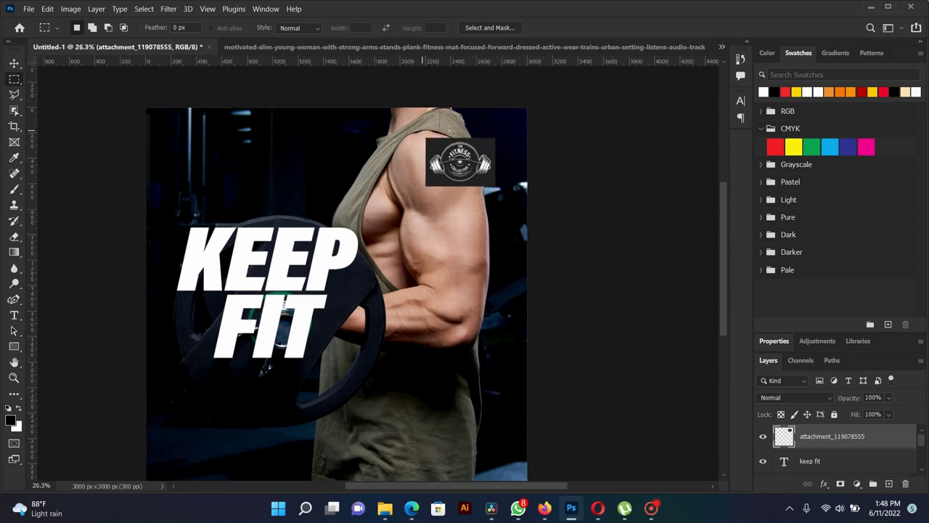
pyautogui.click(14, 64)
pyautogui.moveTo(474, 164); pyautogui.dragTo(483, 158)
pyautogui.hotkey('ctrl', 't')
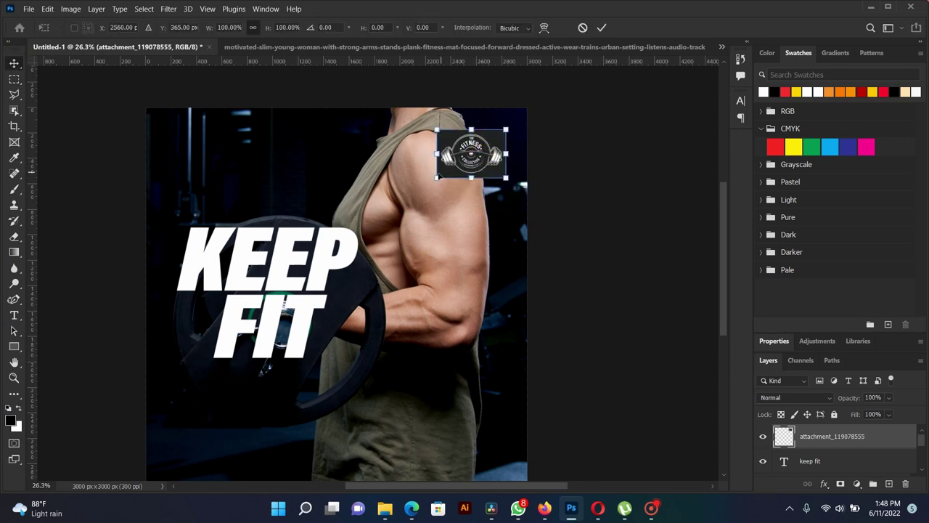
pyautogui.moveTo(435, 180); pyautogui.dragTo(453, 173)
pyautogui.press('Return')
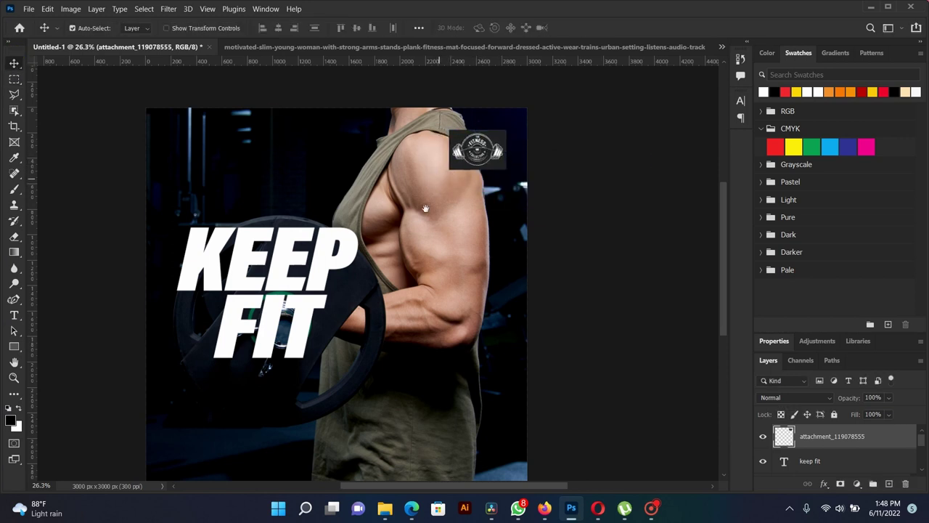
pyautogui.moveTo(322, 254)
pyautogui.mouseDown()
pyautogui.moveTo(313, 266)
pyautogui.moveTo(423, 267)
pyautogui.mouseUp()
# Step: Select the gym photo layer and scale it down into the poster's top part
pyautogui.scroll(-2, 265, 349)
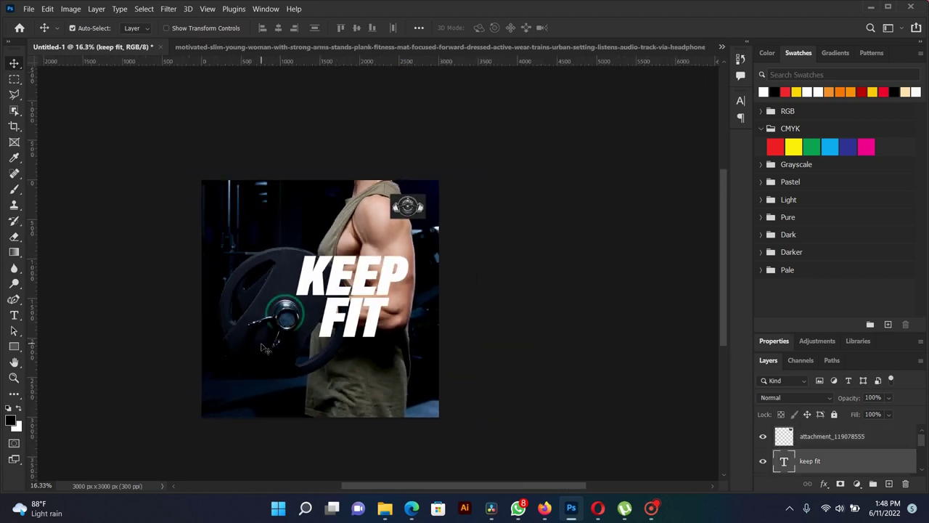
pyautogui.rightClick(255, 277)
pyautogui.click(258, 283)
pyautogui.hotkey('ctrl', 't')
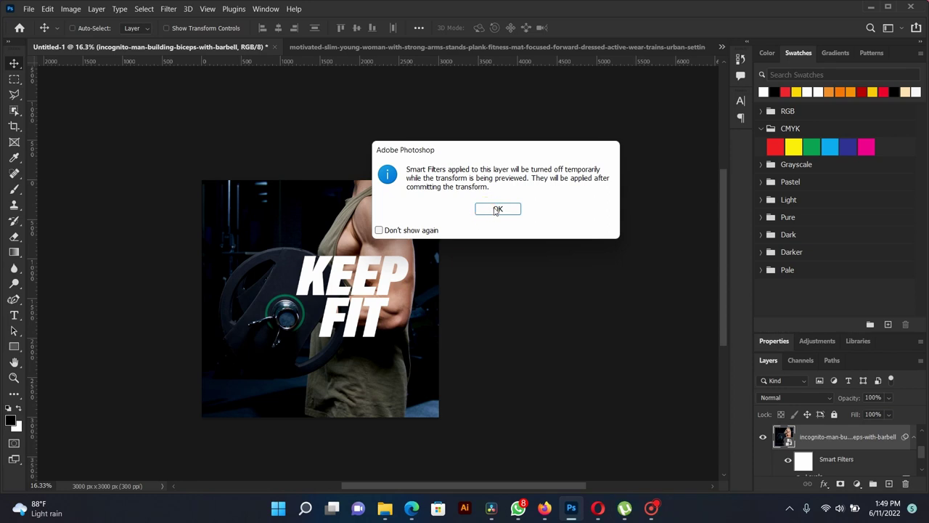
pyautogui.click(498, 209)
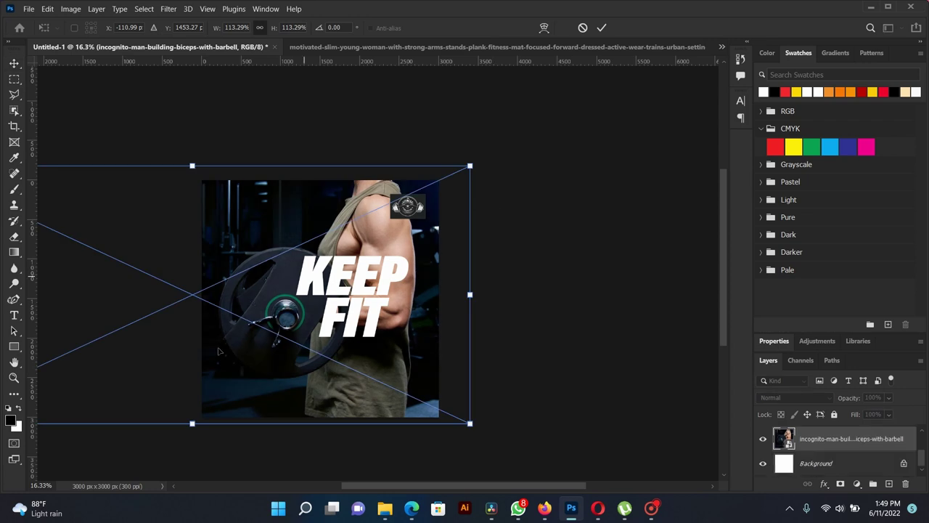
pyautogui.scroll(-2, 234, 343)
pyautogui.scroll(1, 138, 373)
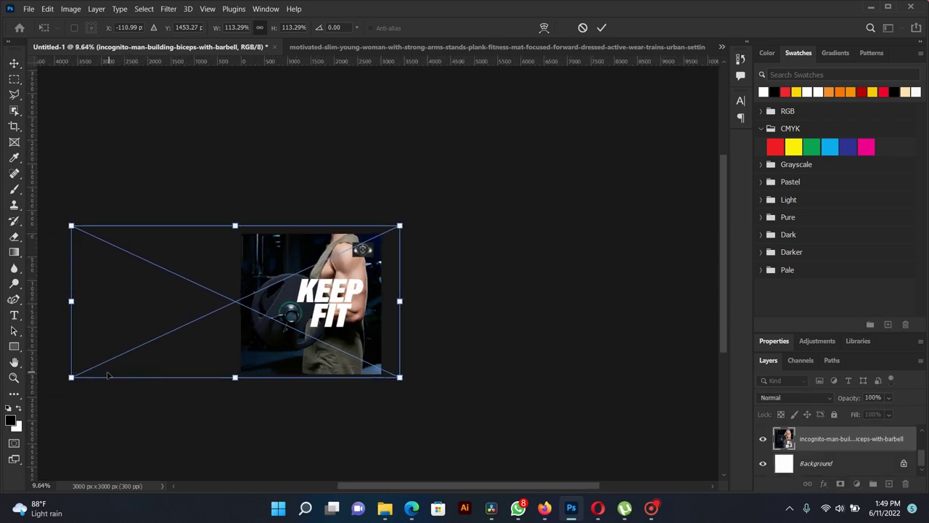
pyautogui.moveTo(70, 377)
pyautogui.mouseDown()
pyautogui.moveTo(249, 293)
pyautogui.moveTo(233, 297)
pyautogui.mouseUp()
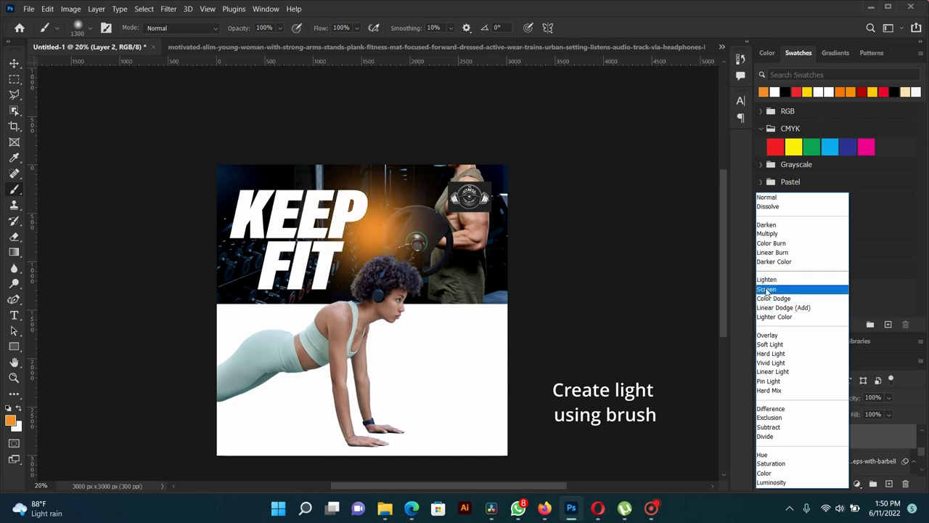
# Step: Set the orange glow layer to Screen blend mode at 59% opacity
pyautogui.click(766, 289)
pyautogui.moveTo(842, 397)
pyautogui.mouseDown()
pyautogui.moveTo(820, 386)
pyautogui.moveTo(853, 400)
pyautogui.mouseUp()
pyautogui.click(11, 62)
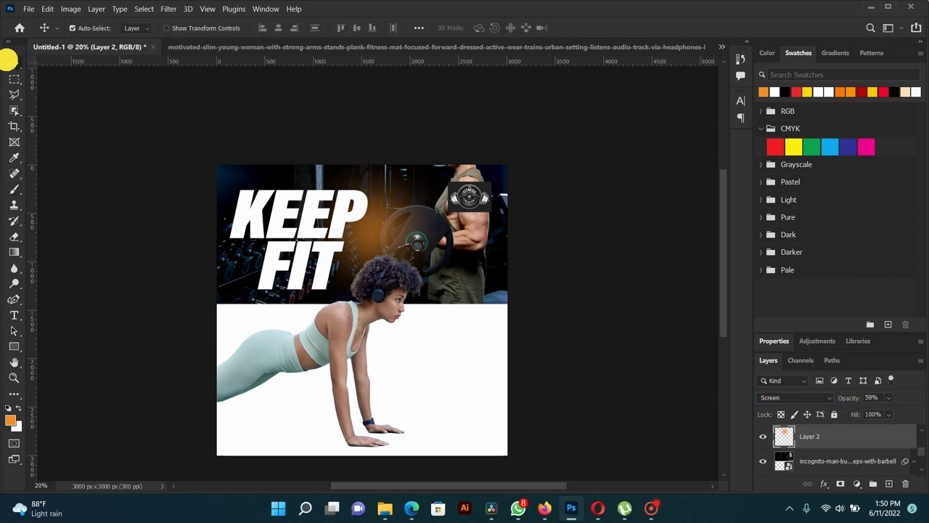
# Step: Enlarge the Layer 2 glow and shift it up-left behind KEEP FIT
pyautogui.rightClick(369, 225)
pyautogui.click(377, 237)
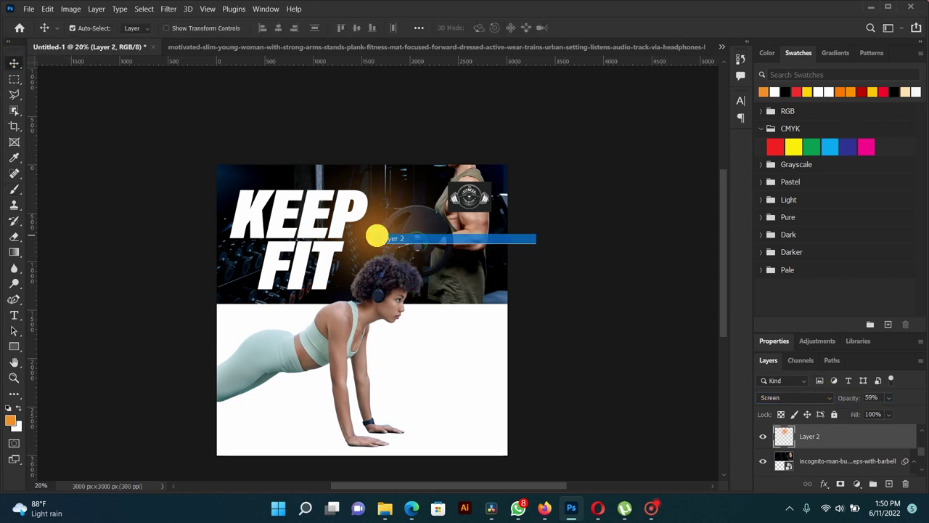
pyautogui.hotkey('ctrl', 't')
pyautogui.moveTo(268, 332); pyautogui.dragTo(151, 373)
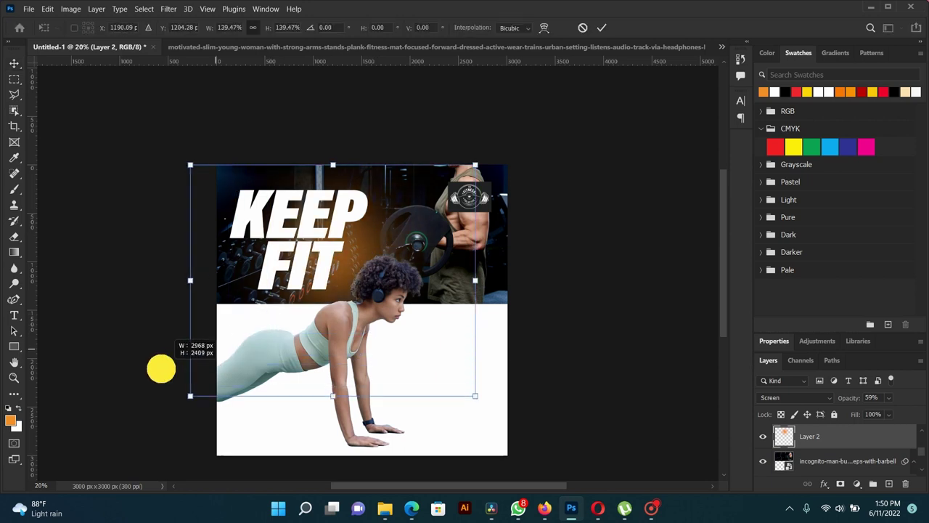
pyautogui.moveTo(359, 287)
pyautogui.mouseDown()
pyautogui.moveTo(351, 259)
pyautogui.moveTo(415, 305)
pyautogui.moveTo(385, 294)
pyautogui.mouseUp()
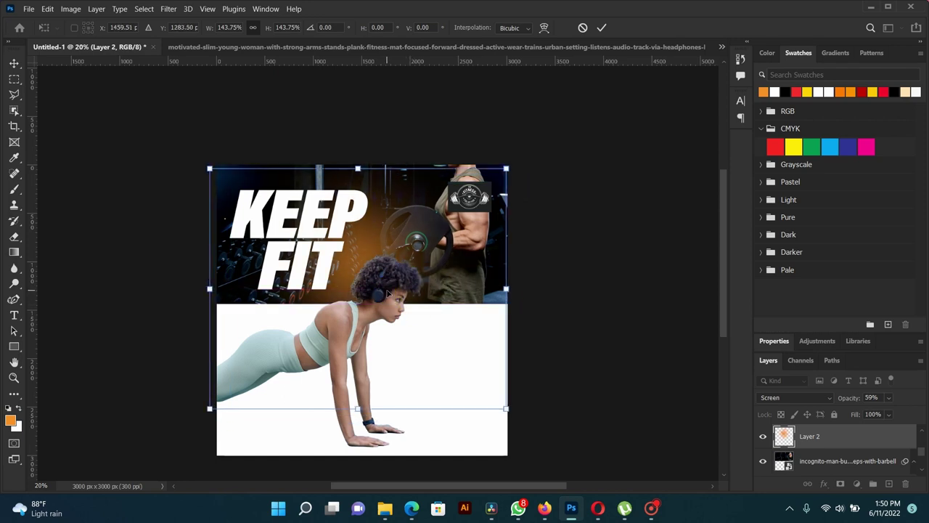
pyautogui.press('Return')
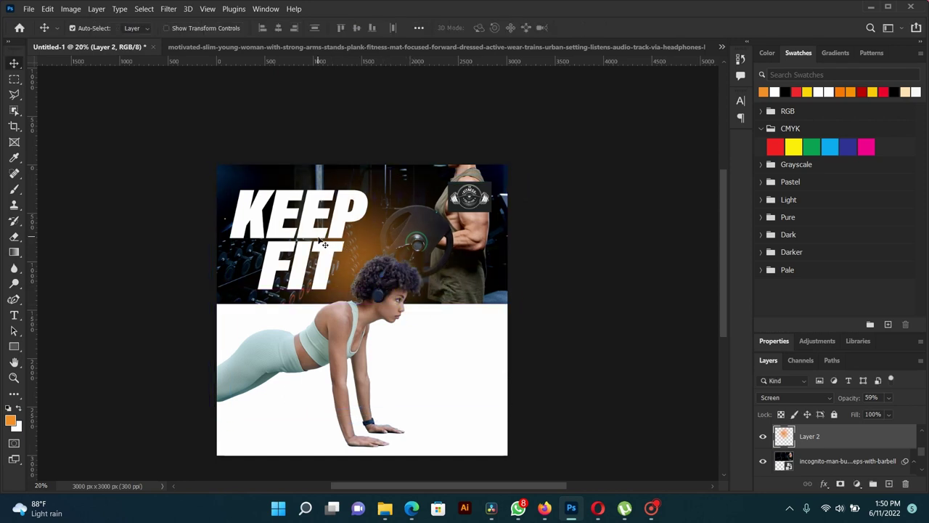
pyautogui.rightClick(324, 245)
# Step: Move the KEEP FIT text down onto the white area and make it black
pyautogui.click(310, 237)
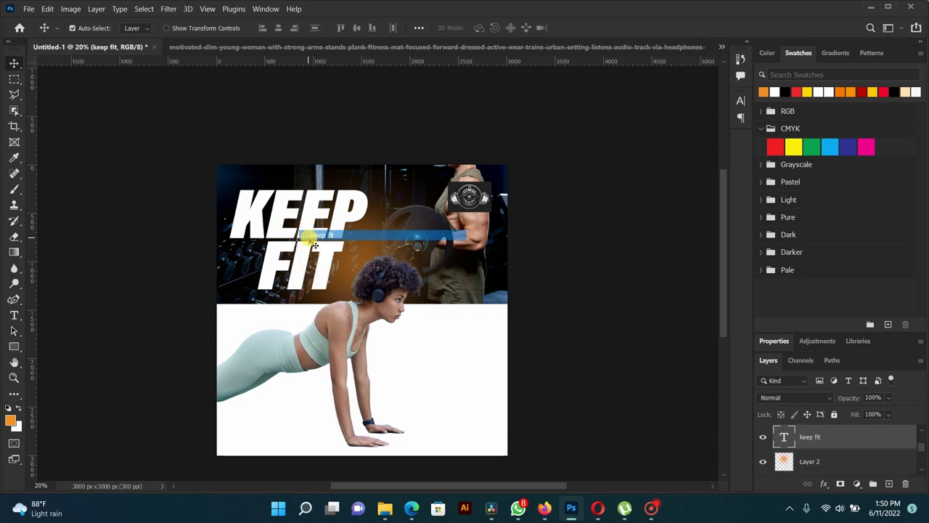
pyautogui.hotkey('ctrl', '[')
pyautogui.scroll(2, 308, 237)
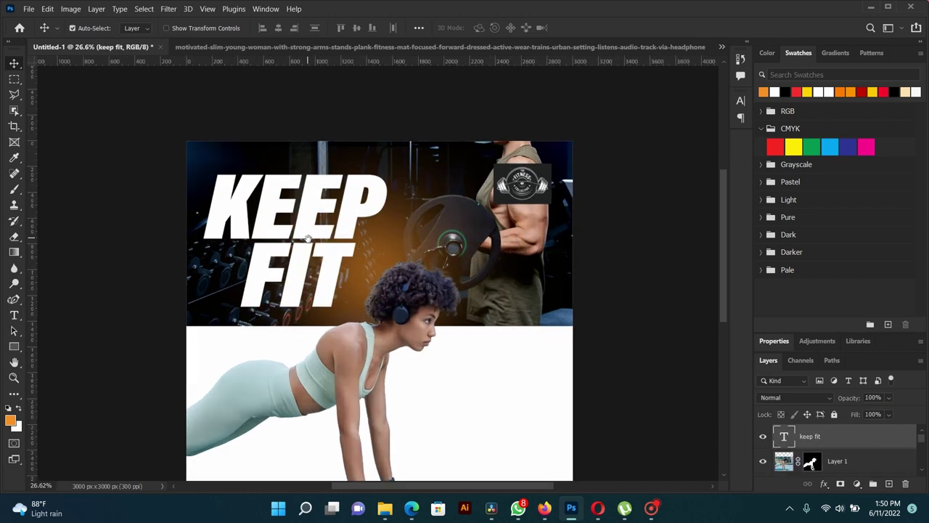
pyautogui.rightClick(296, 216)
pyautogui.click(312, 226)
pyautogui.moveTo(312, 226)
pyautogui.mouseDown()
pyautogui.moveTo(434, 365)
pyautogui.moveTo(388, 286)
pyautogui.mouseUp()
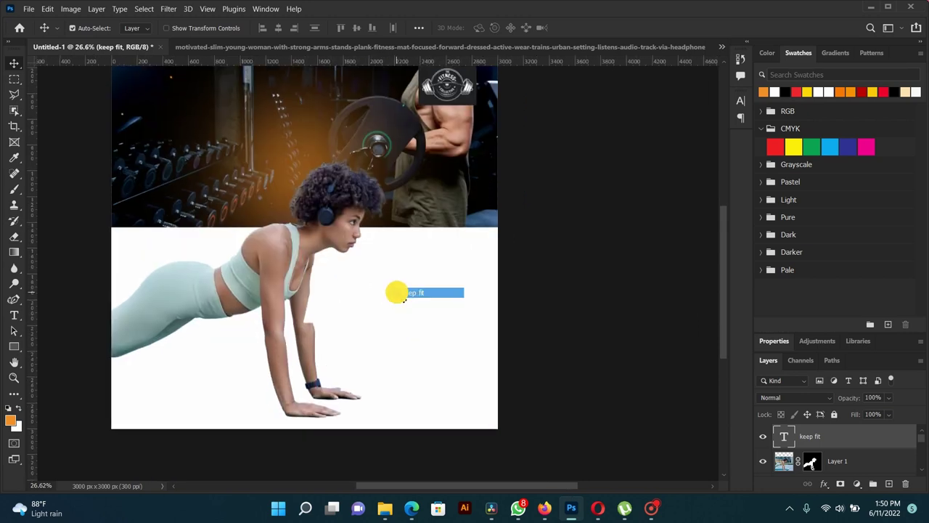
pyautogui.click(787, 91)
# Step: Position KEEP FIT right of the planking woman and shrink it to about 90%
pyautogui.rightClick(394, 294)
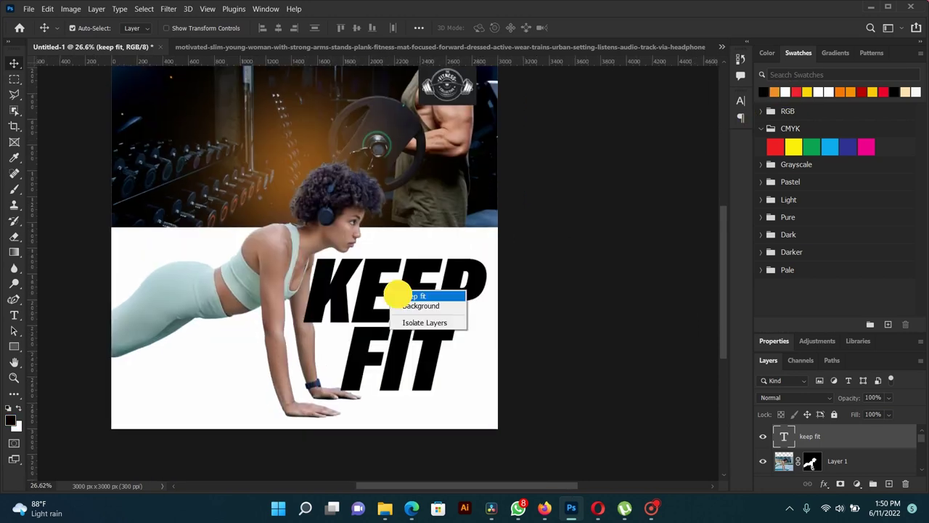
pyautogui.click(426, 303)
pyautogui.moveTo(395, 294); pyautogui.dragTo(387, 305)
pyautogui.hotkey('ctrl', 't')
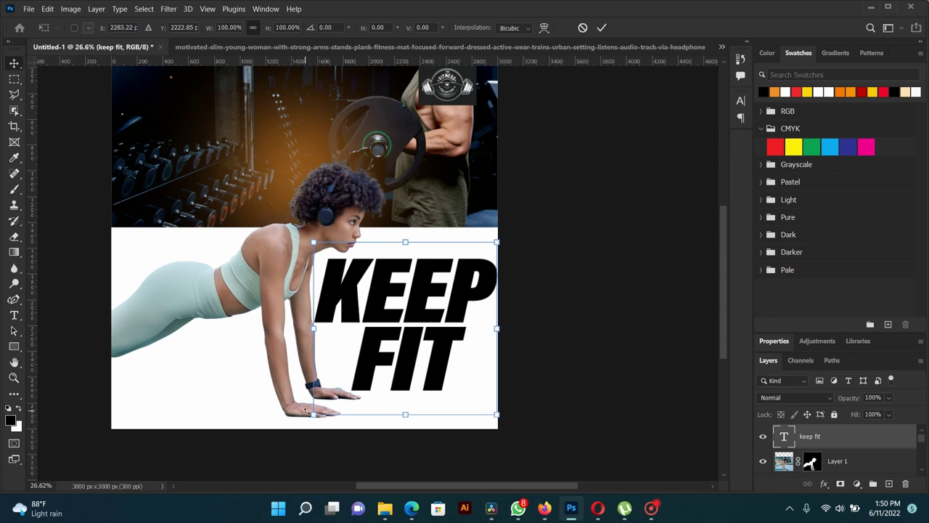
pyautogui.moveTo(314, 414); pyautogui.dragTo(332, 397)
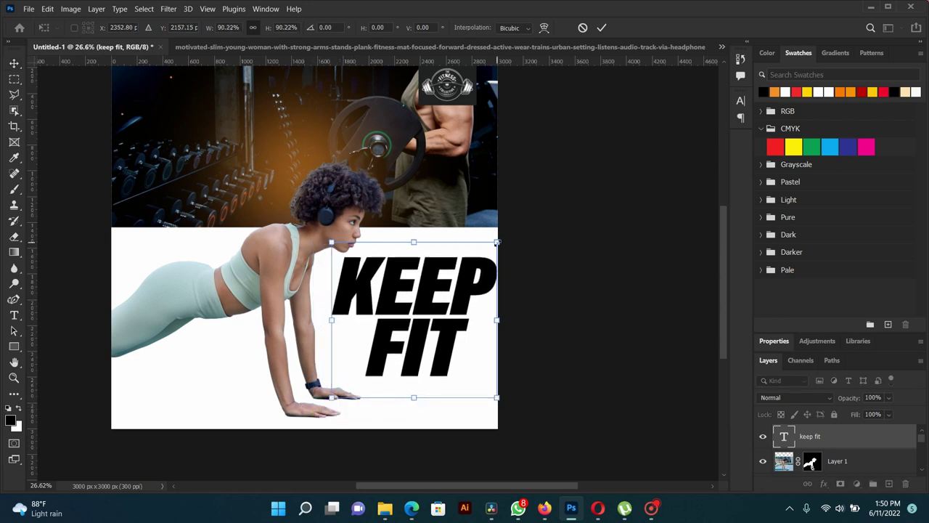
pyautogui.moveTo(497, 242); pyautogui.dragTo(488, 243)
pyautogui.press('Return')
pyautogui.moveTo(430, 274); pyautogui.dragTo(508, 395)
pyautogui.click(14, 315)
# Step: Start a text line at the gym photo's top-left and clear the placeholder text
pyautogui.click(233, 244)
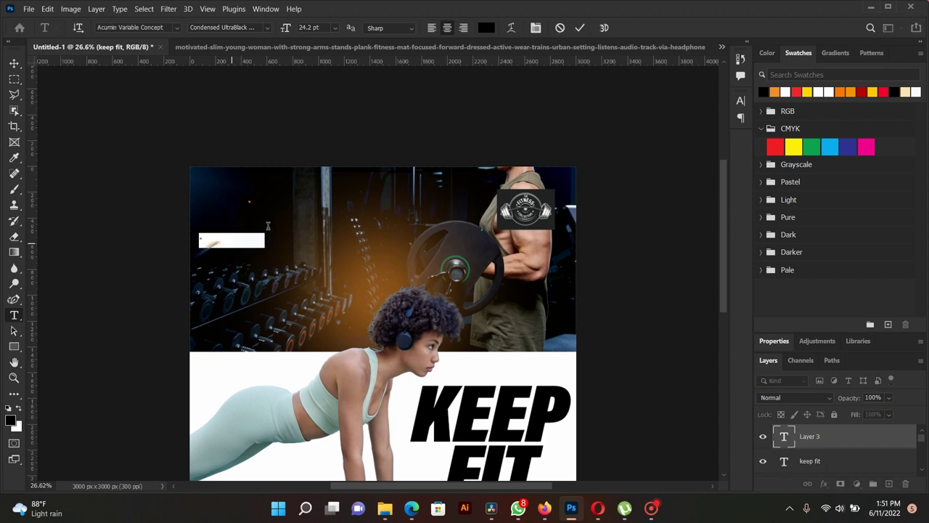
pyautogui.press('BackSpace')
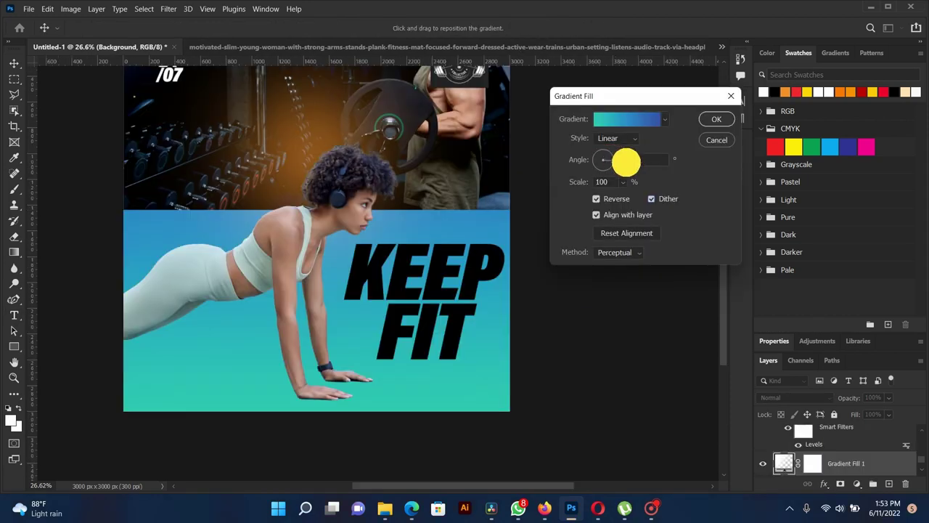
# Step: Make the teal-to-blue gradient horizontal (about -1.3°) with a larger scale and apply it
pyautogui.click(623, 182)
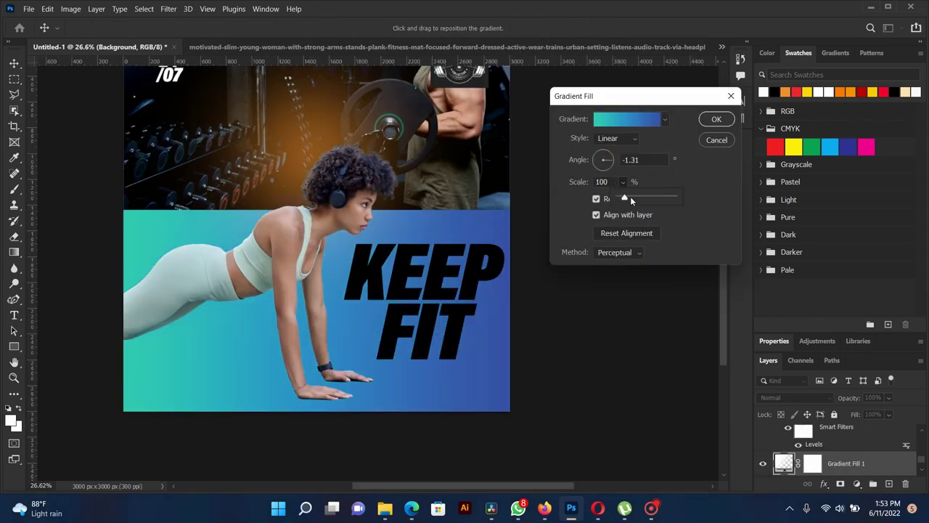
pyautogui.moveTo(630, 196); pyautogui.dragTo(634, 196)
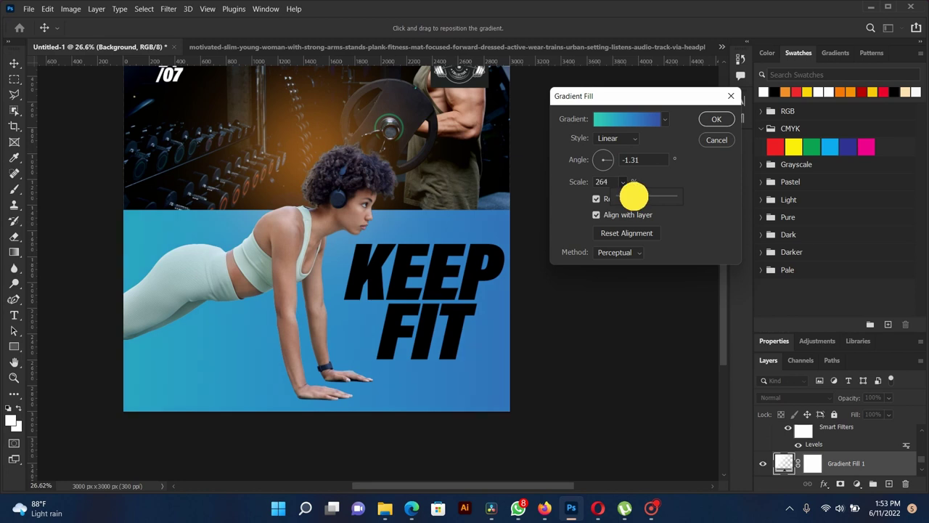
pyautogui.click(716, 120)
pyautogui.scroll(-2, 340, 273)
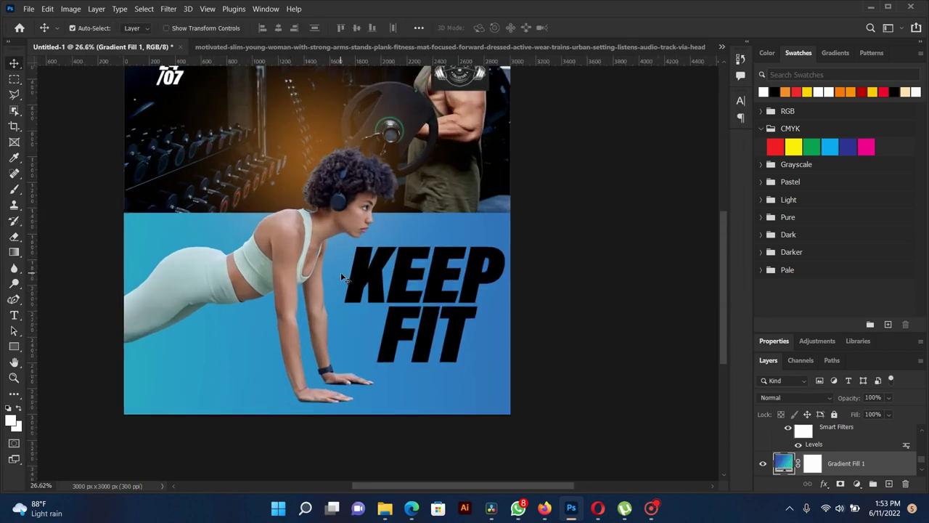
pyautogui.scroll(3, 341, 272)
pyautogui.scroll(2, 378, 334)
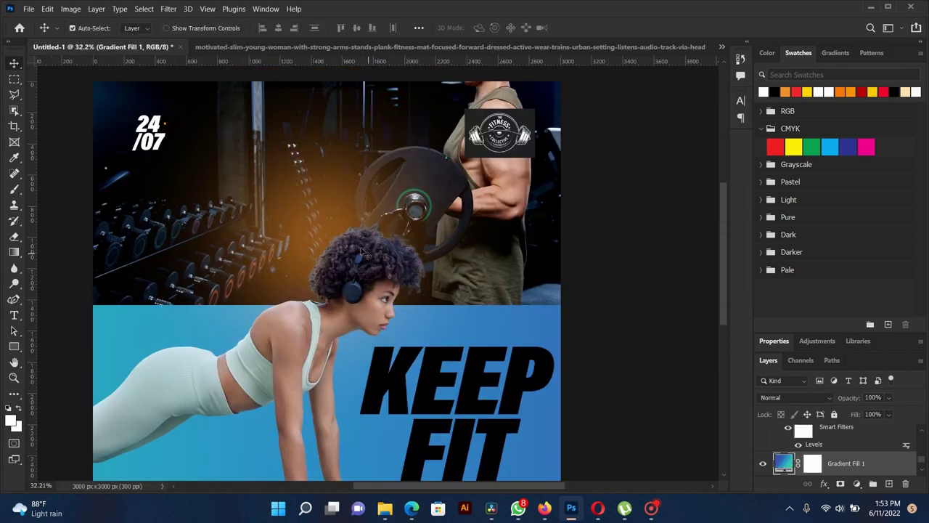
# Step: Move the orange glow layer (Layer 2) up and left to a new spot
pyautogui.scroll(-1, 349, 265)
pyautogui.rightClick(314, 210)
pyautogui.click(331, 209)
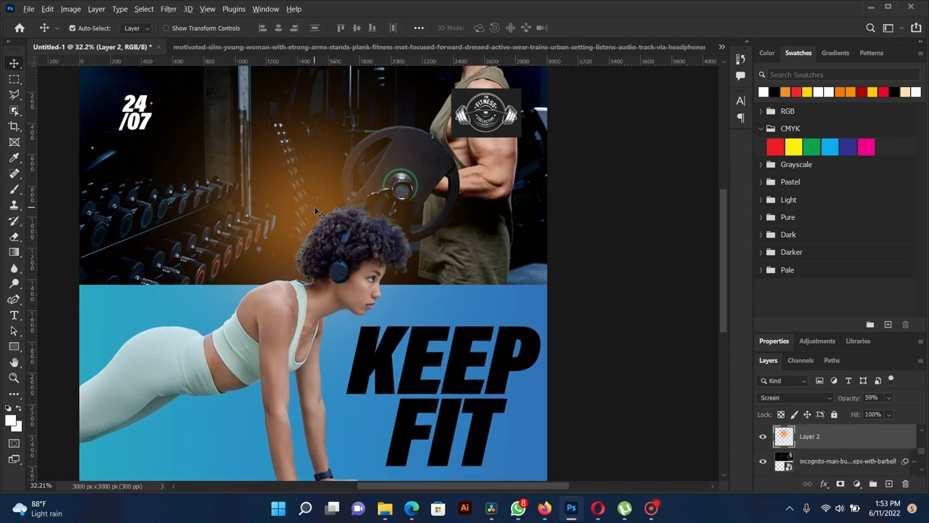
pyautogui.hotkey('ctrl', 'z')
pyautogui.hotkey('ctrl', 'z')
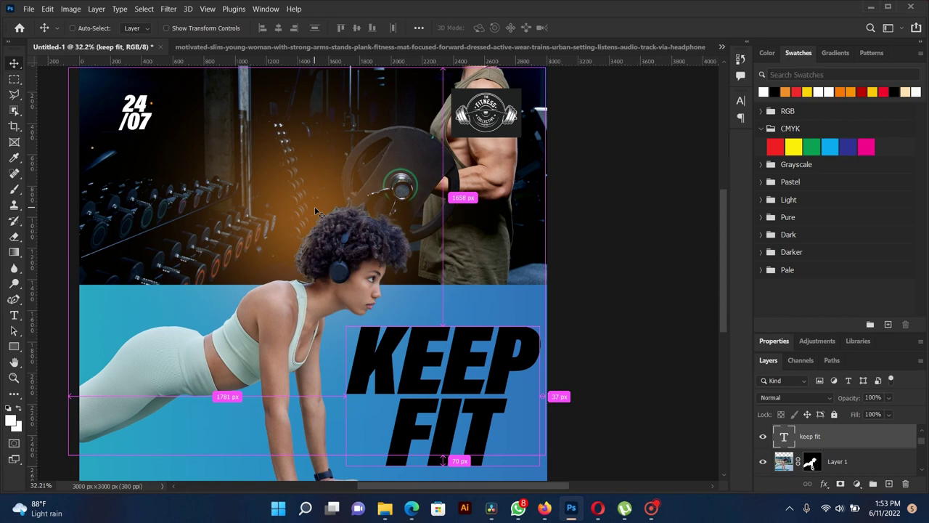
pyautogui.hotkey('ctrl', 'shift', 'z')
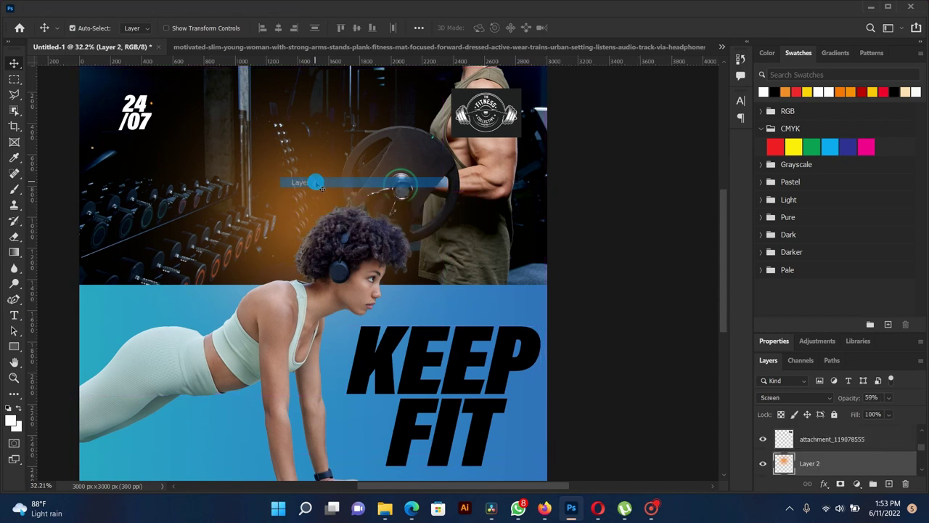
pyautogui.hotkey('ctrl', 'z')
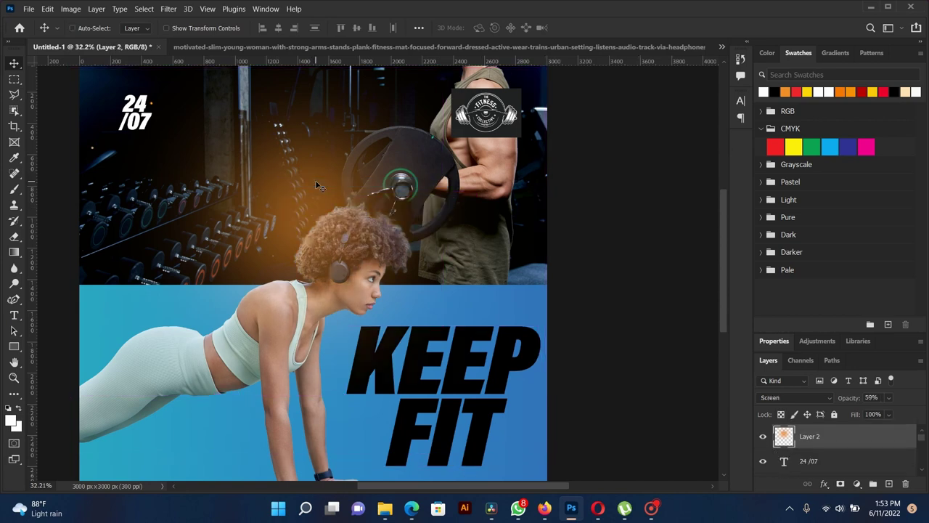
pyautogui.moveTo(315, 180)
pyautogui.mouseDown()
pyautogui.moveTo(285, 155)
pyautogui.moveTo(291, 161)
pyautogui.mouseUp()
pyautogui.scroll(-3, 290, 284)
pyautogui.scroll(2, 290, 285)
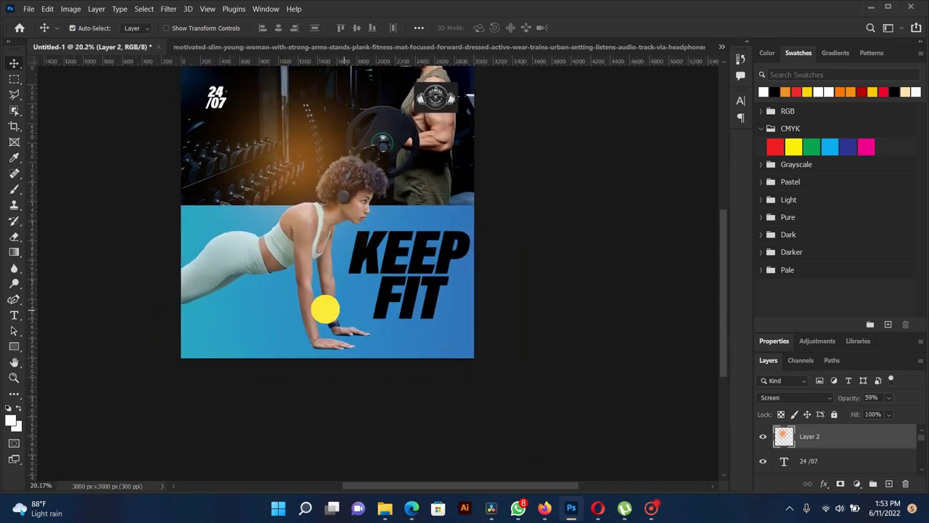
pyautogui.scroll(1, 312, 308)
# Step: Make the KEEP FIT text white and shrink it slightly from its top-right corner
pyautogui.click(352, 250)
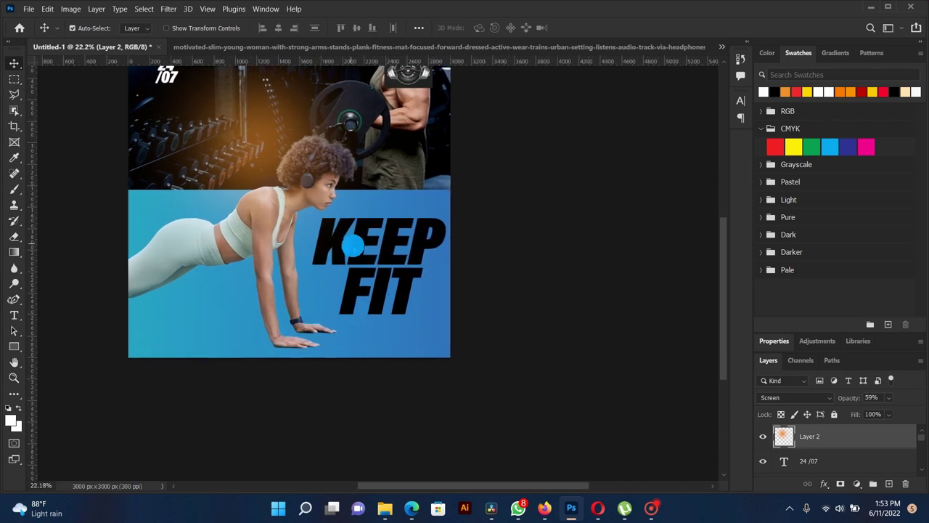
pyautogui.click(764, 91)
pyautogui.scroll(-1, 284, 267)
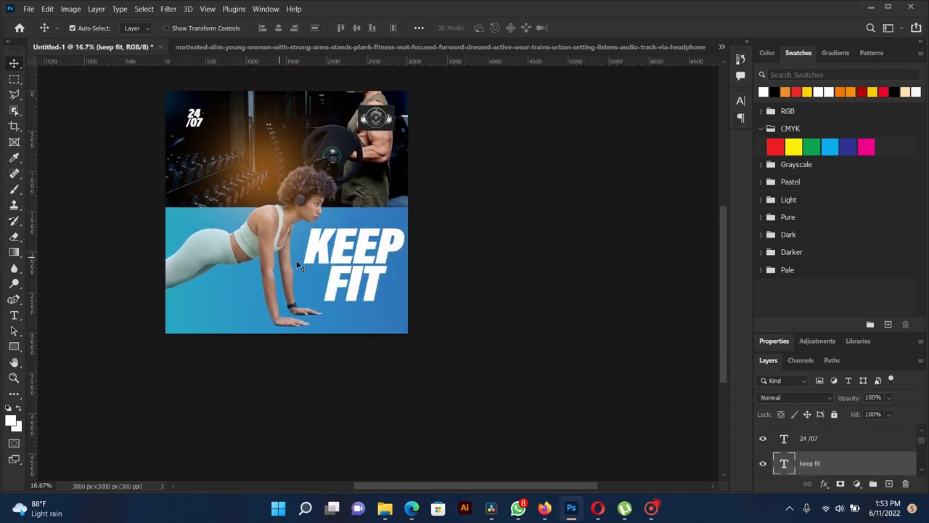
pyautogui.rightClick(354, 247)
pyautogui.click(361, 256)
pyautogui.hotkey('ctrl', 't')
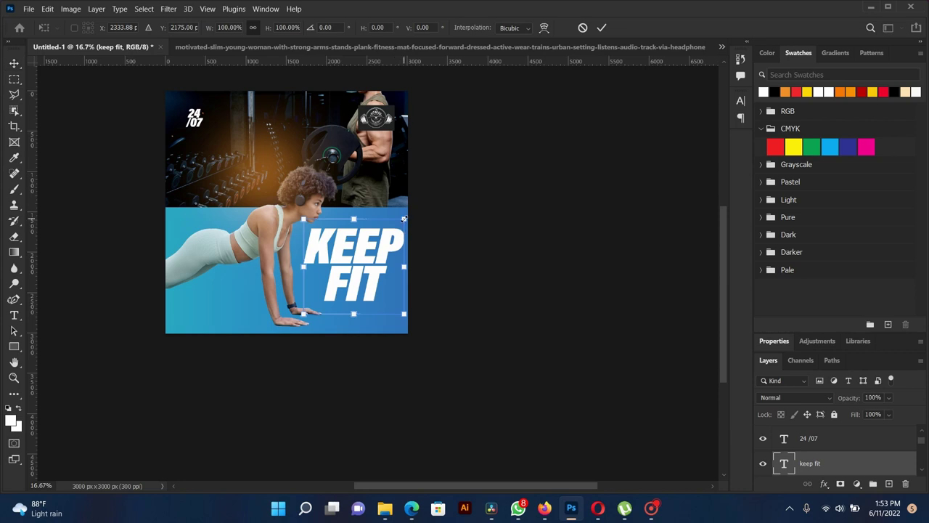
pyautogui.moveTo(404, 219); pyautogui.dragTo(392, 230)
pyautogui.press('Return')
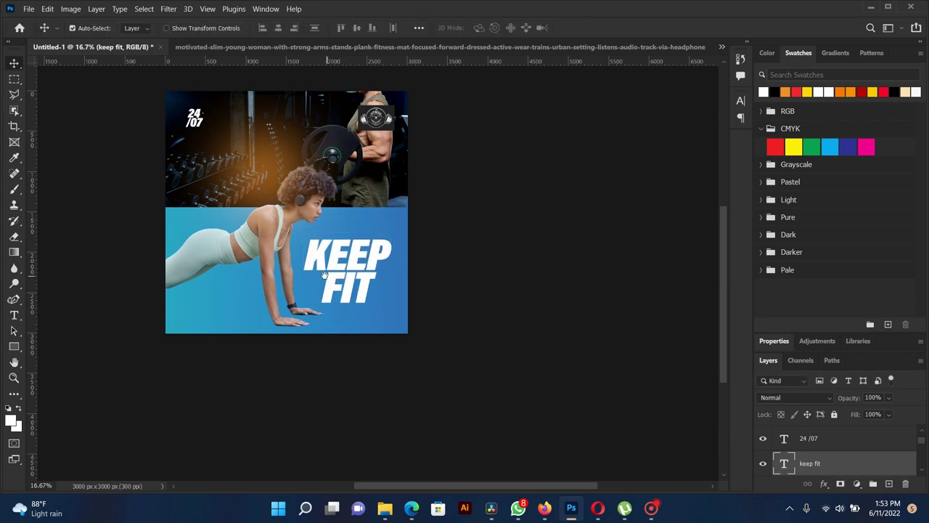
# Step: Retype the KEEP FIT headline so it reads SHAPE
pyautogui.scroll(2, 310, 279)
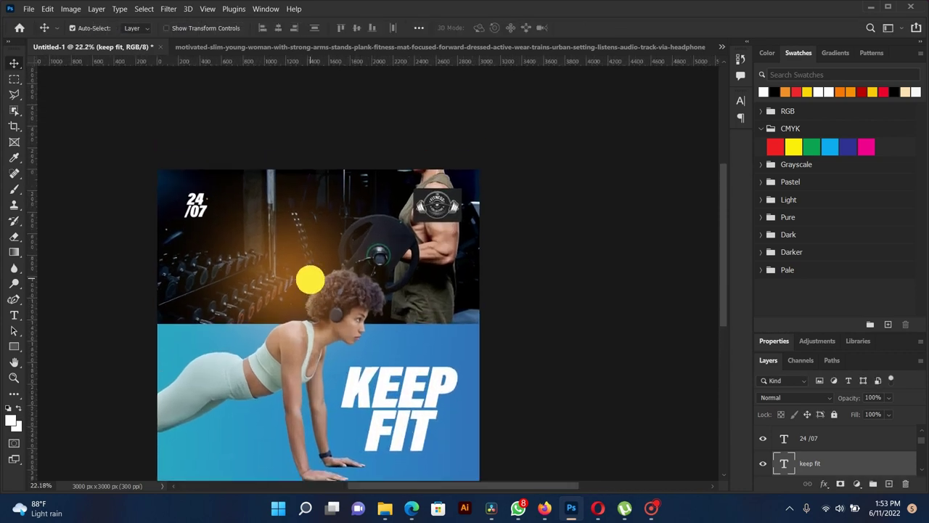
pyautogui.moveTo(310, 280); pyautogui.dragTo(312, 252)
pyautogui.write('SP')
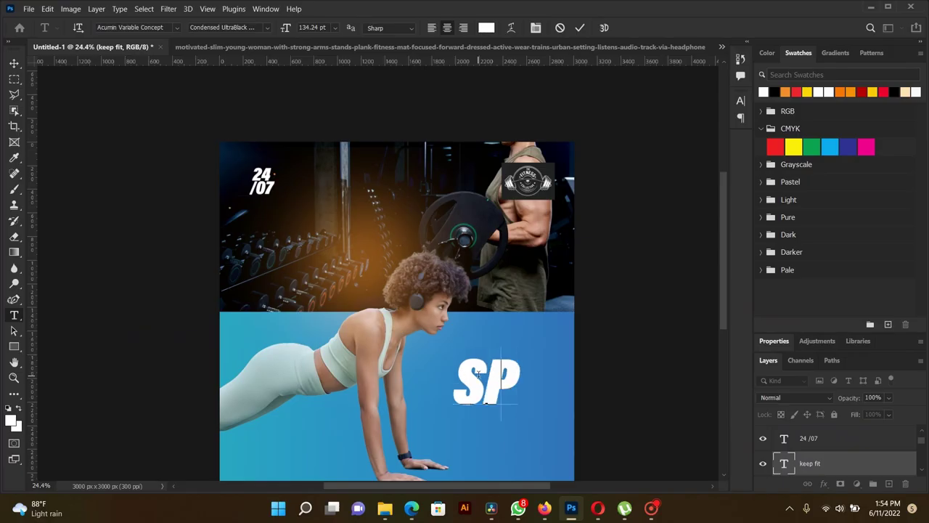
pyautogui.press('BackSpace')
pyautogui.write('HAPE')
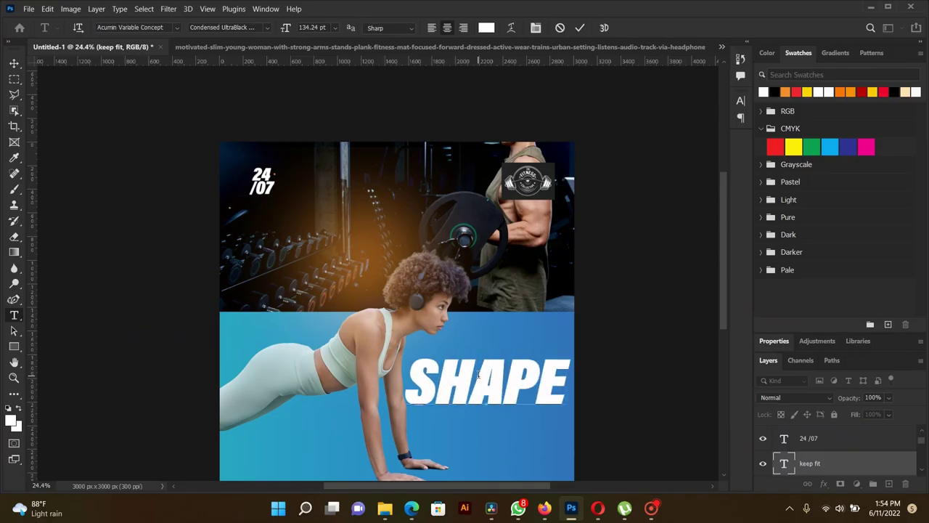
pyautogui.click(14, 63)
# Step: Shrink the SHAPE text to about 70% of its size
pyautogui.rightClick(476, 365)
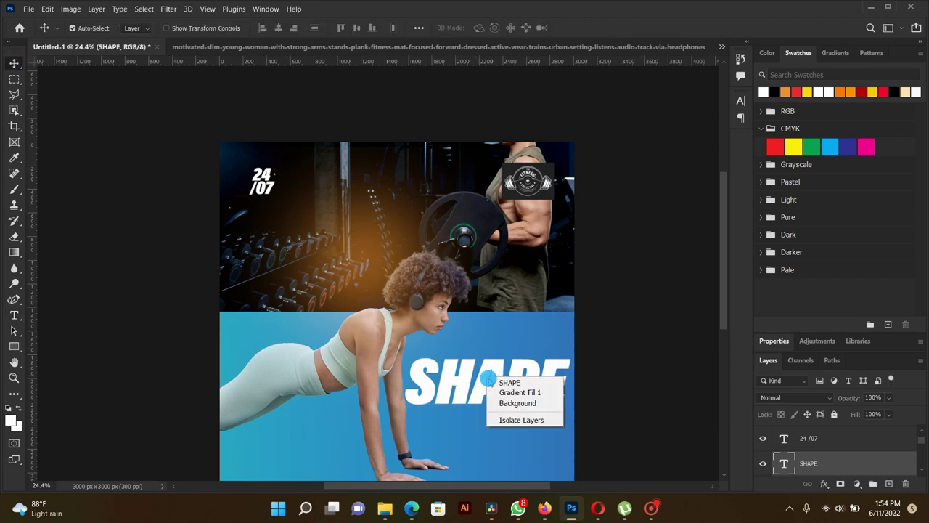
pyautogui.click(494, 381)
pyautogui.hotkey('ctrl', 't')
pyautogui.moveTo(572, 384)
pyautogui.mouseDown()
pyautogui.moveTo(529, 386)
pyautogui.moveTo(513, 372)
pyautogui.mouseUp()
pyautogui.press('Return')
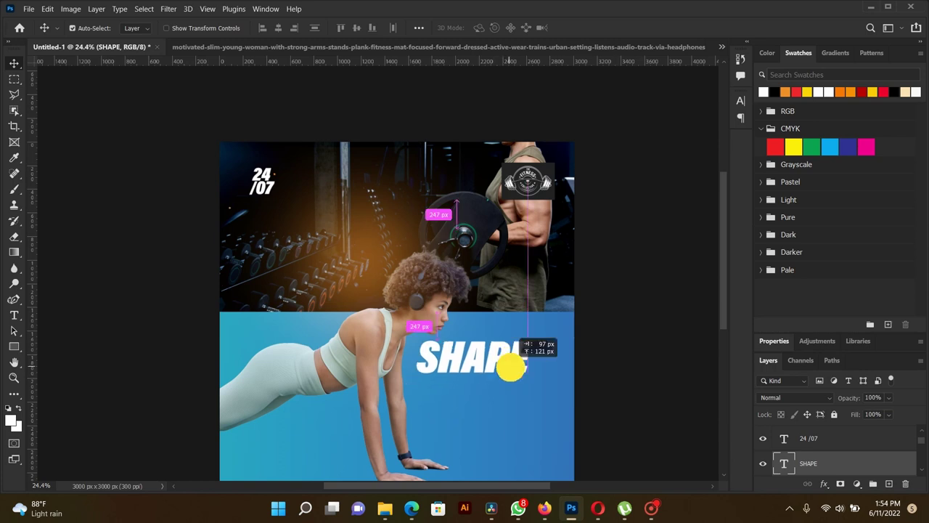
# Step: Alt-drag a copy of SHAPE onto a new line just below it
pyautogui.scroll(3, 513, 372)
pyautogui.rightClick(469, 265)
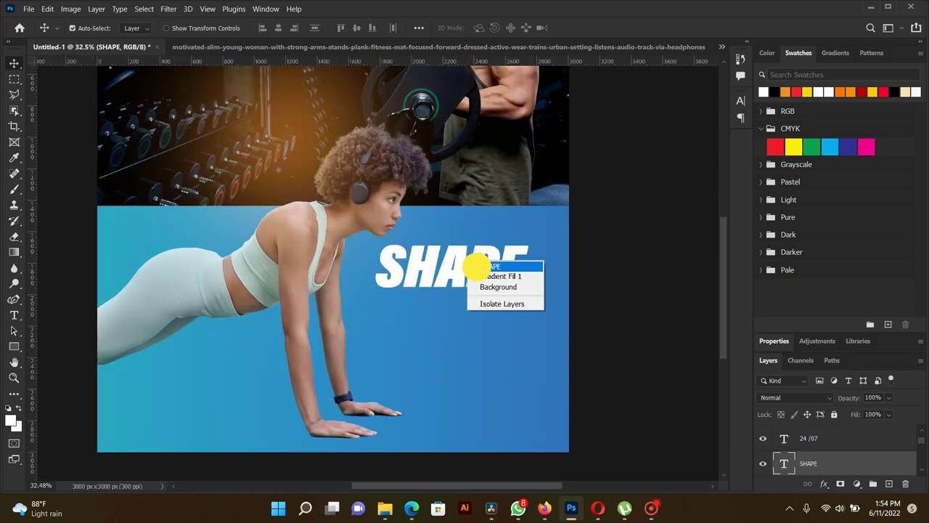
pyautogui.click(466, 279)
pyautogui.moveTo(466, 280); pyautogui.dragTo(466, 338)
# Step: Retype the lower copy as YOUR BODY, then cut BODY so it reads YOUR
pyautogui.click(14, 316)
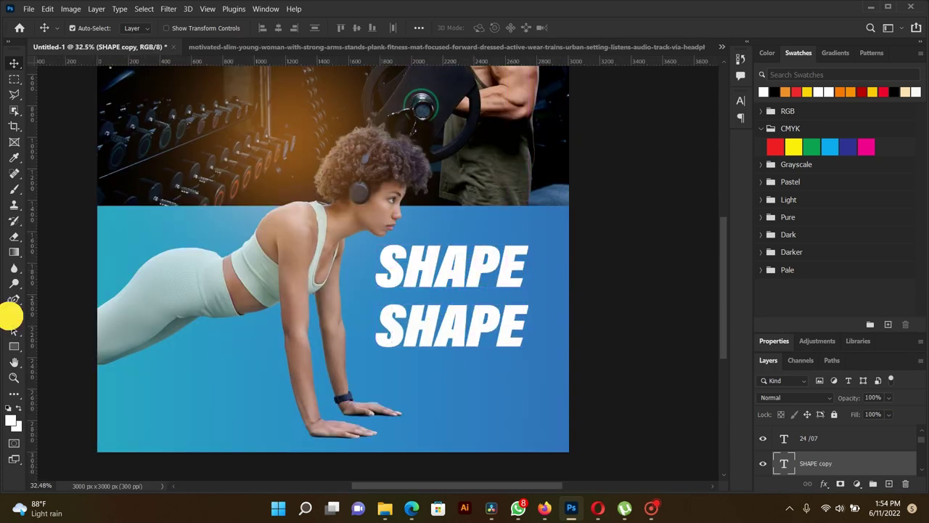
pyautogui.click(446, 327)
pyautogui.hotkey('ctrl', 'a')
pyautogui.write('Y')
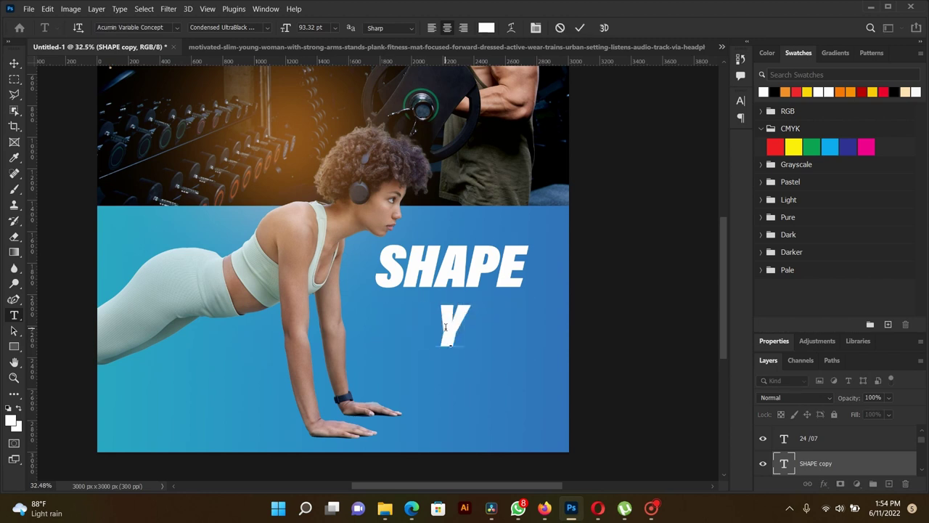
pyautogui.write('OUR')
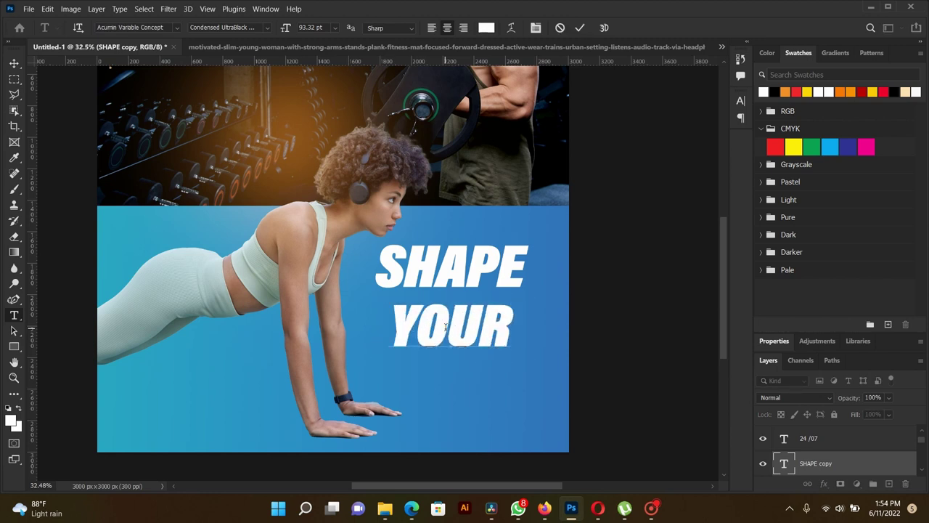
pyautogui.write(' BODY')
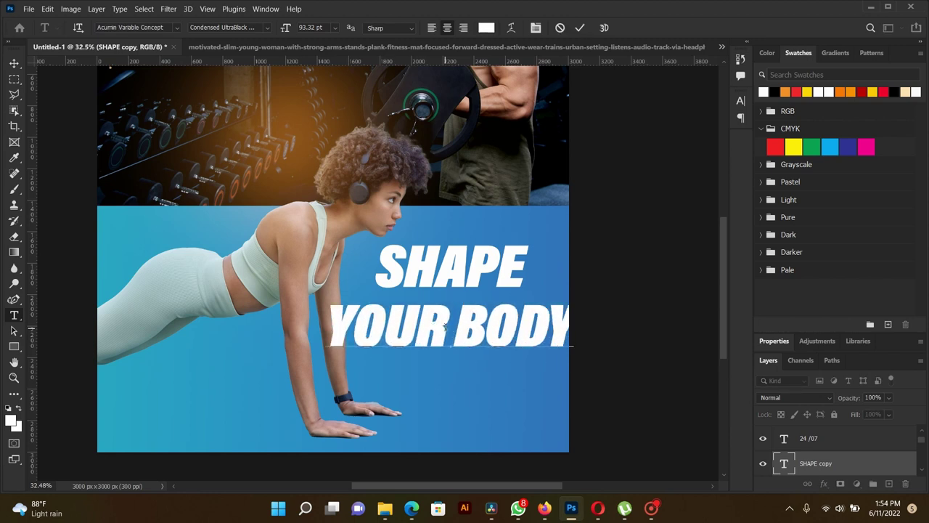
pyautogui.moveTo(462, 328); pyautogui.dragTo(587, 327)
pyautogui.rightClick(523, 321)
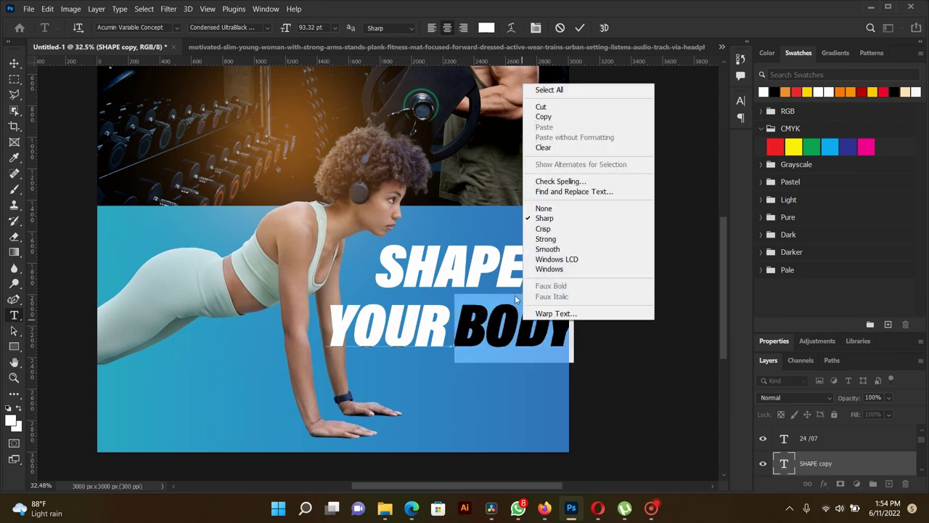
pyautogui.click(544, 118)
pyautogui.press('BackSpace')
# Step: Place YOUR directly under SHAPE and enlarge it to match SHAPE's width
pyautogui.click(14, 64)
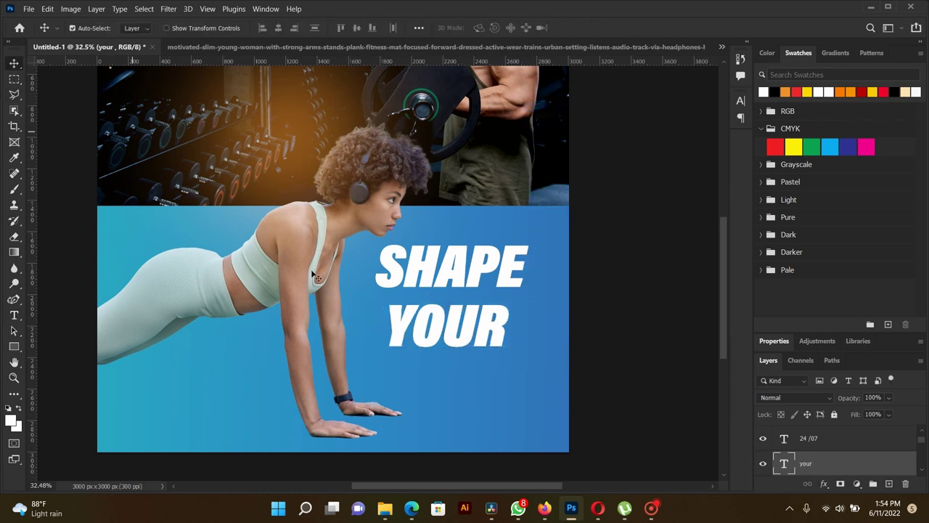
pyautogui.moveTo(450, 341); pyautogui.dragTo(440, 328)
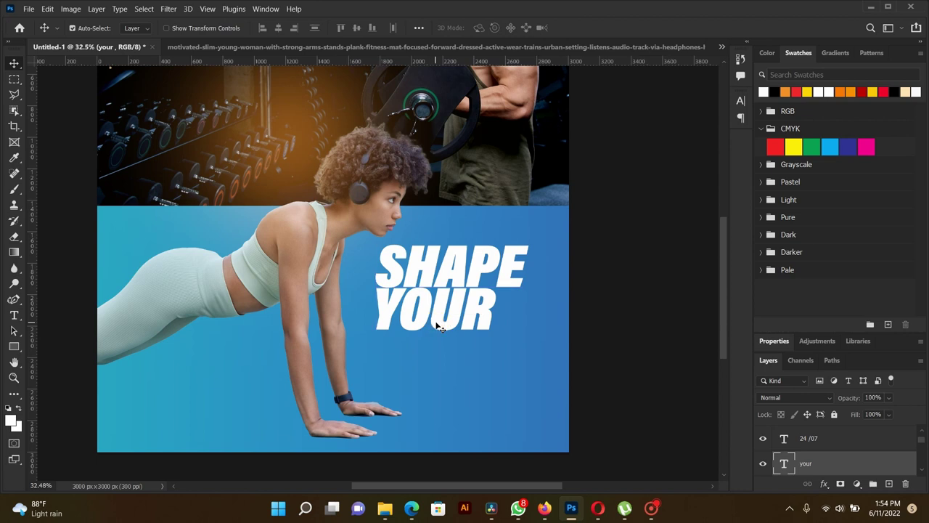
pyautogui.hotkey('shift', 'Down')
pyautogui.hotkey('ctrl', 't')
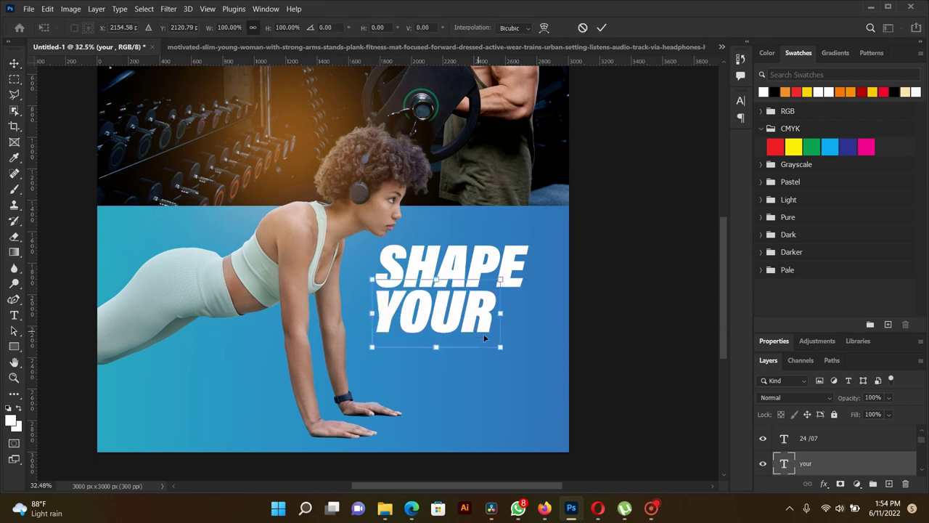
pyautogui.moveTo(501, 348); pyautogui.dragTo(531, 355)
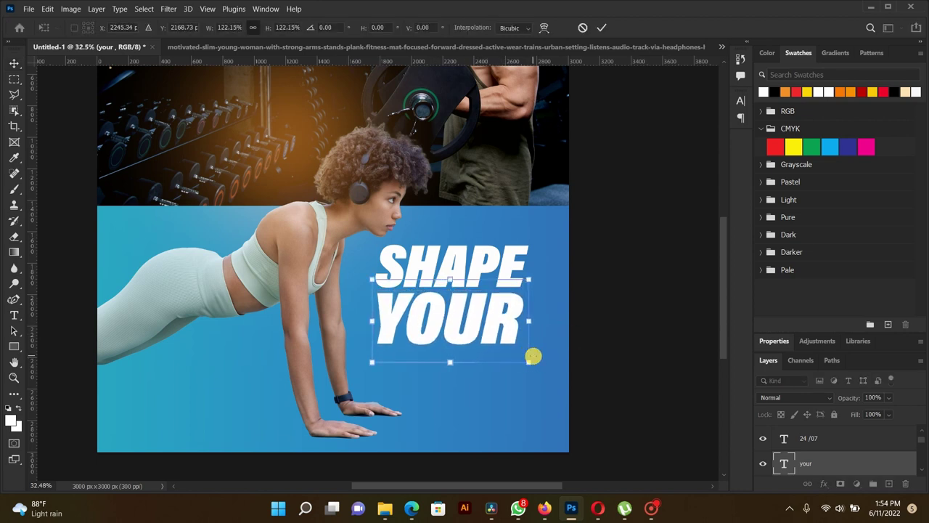
pyautogui.press('Return')
# Step: Copy YOUR onto a third line, retype it as BODY, and align it under YOUR
pyautogui.rightClick(501, 341)
pyautogui.moveTo(500, 331); pyautogui.dragTo(499, 388)
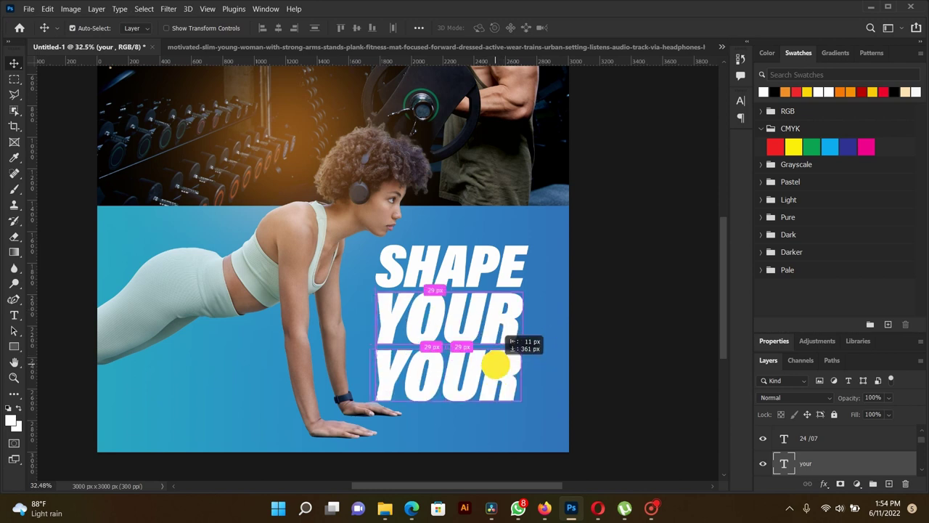
pyautogui.click(14, 315)
pyautogui.doubleClick(432, 365)
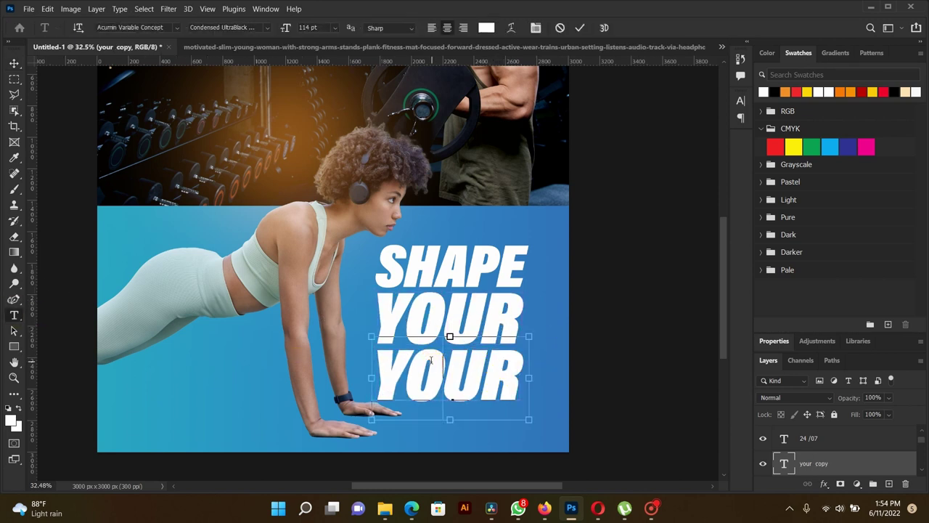
pyautogui.write('BODY')
pyautogui.hotkey('ctrl', 'Return')
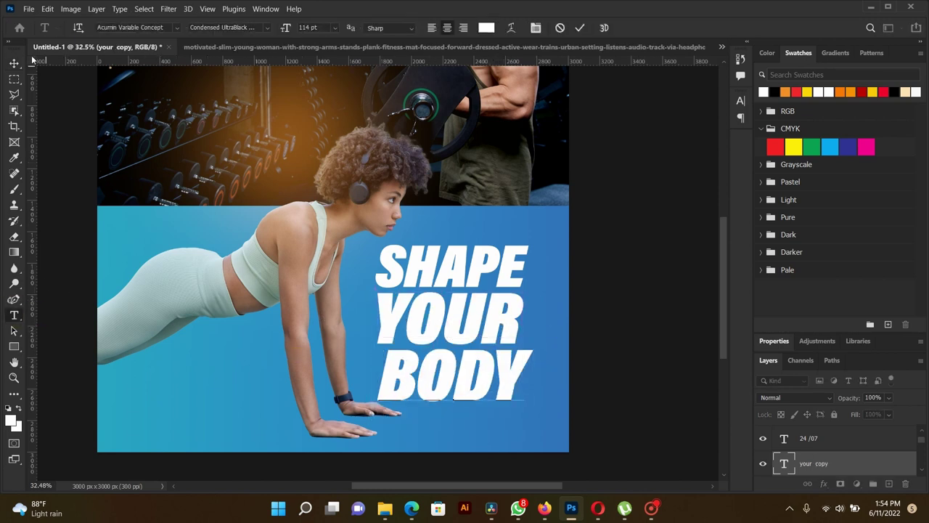
pyautogui.click(14, 63)
pyautogui.moveTo(475, 381)
pyautogui.mouseDown()
pyautogui.moveTo(492, 387)
pyautogui.moveTo(480, 384)
pyautogui.mouseUp()
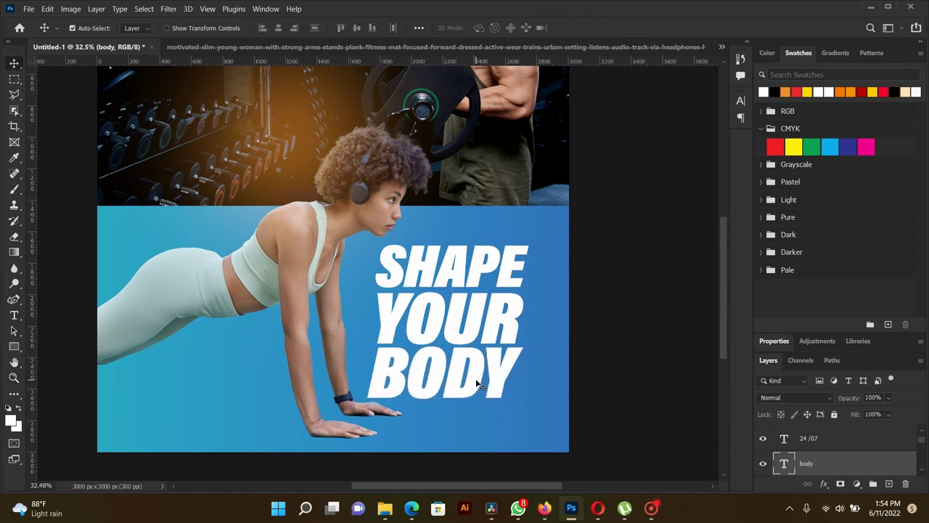
# Step: Nudge SHAPE slightly, then select the SHAPE, YOUR and BODY layers together
pyautogui.rightClick(496, 258)
pyautogui.click(508, 263)
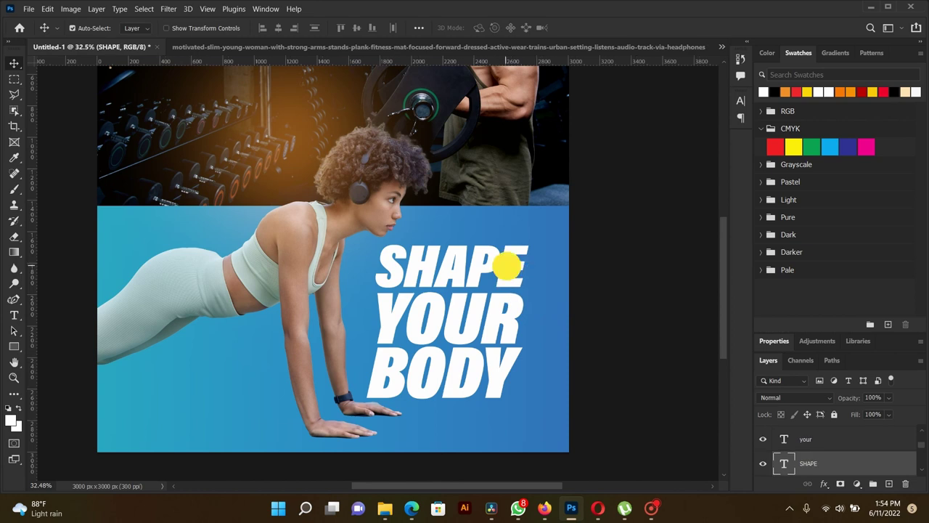
pyautogui.moveTo(509, 264); pyautogui.dragTo(509, 270)
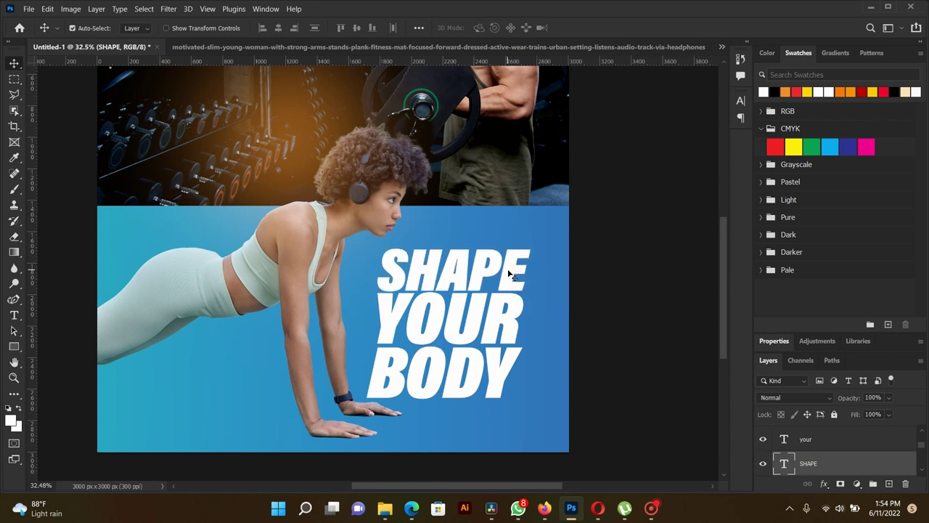
pyautogui.moveTo(579, 240); pyautogui.dragTo(452, 373)
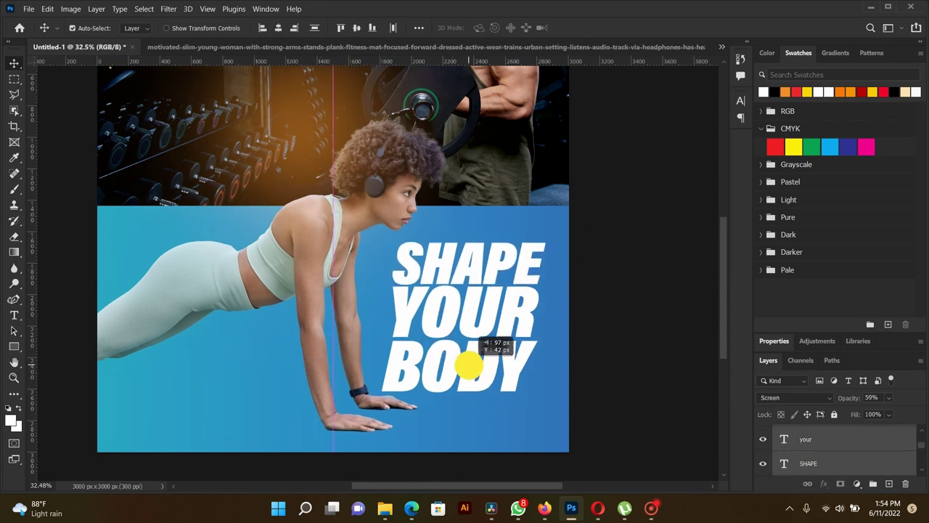
pyautogui.keyDown('ctrl'); pyautogui.click(478, 277); pyautogui.keyUp('ctrl')
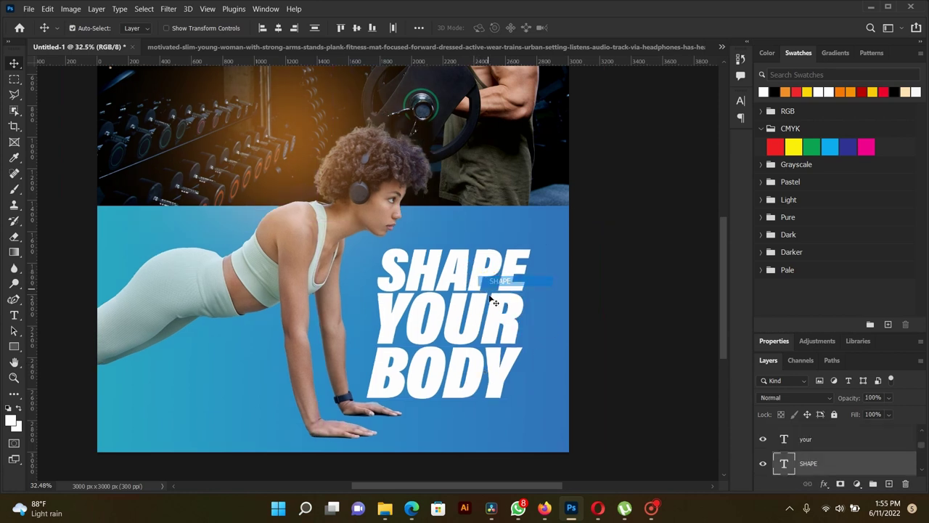
pyautogui.rightClick(499, 318)
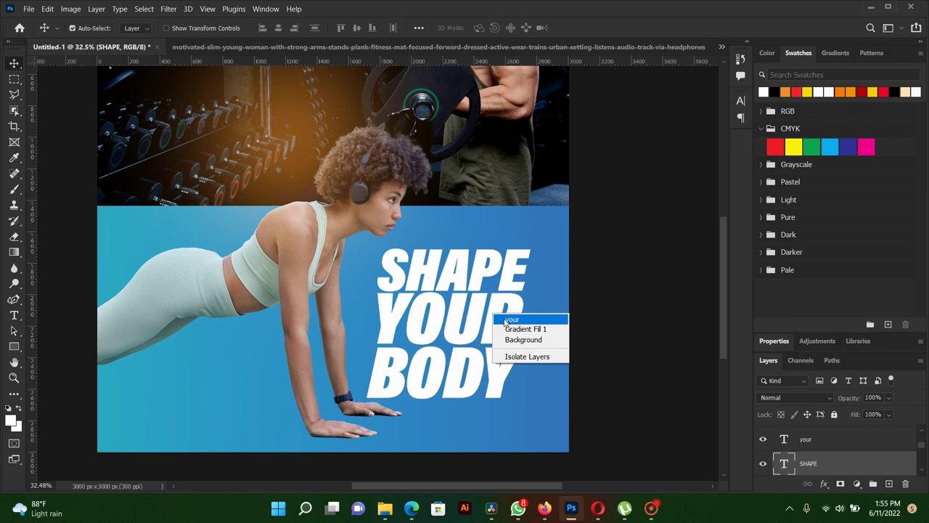
pyautogui.keyDown('shift'); pyautogui.click(511, 320); pyautogui.keyUp('shift')
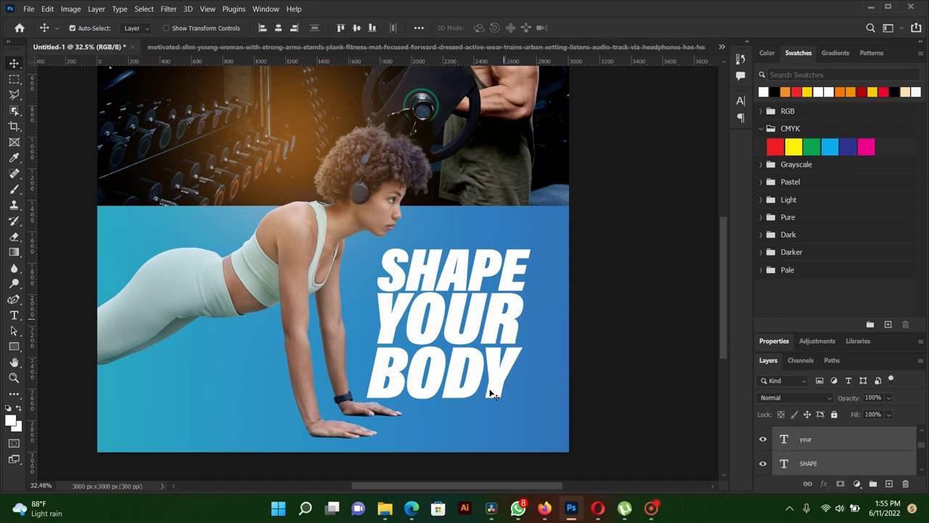
pyautogui.rightClick(460, 393)
pyautogui.press('Escape')
# Step: Move the three-line headline right and shrink it to about 95%
pyautogui.moveTo(465, 381); pyautogui.dragTo(469, 388)
pyautogui.hotkey('ctrl', 't')
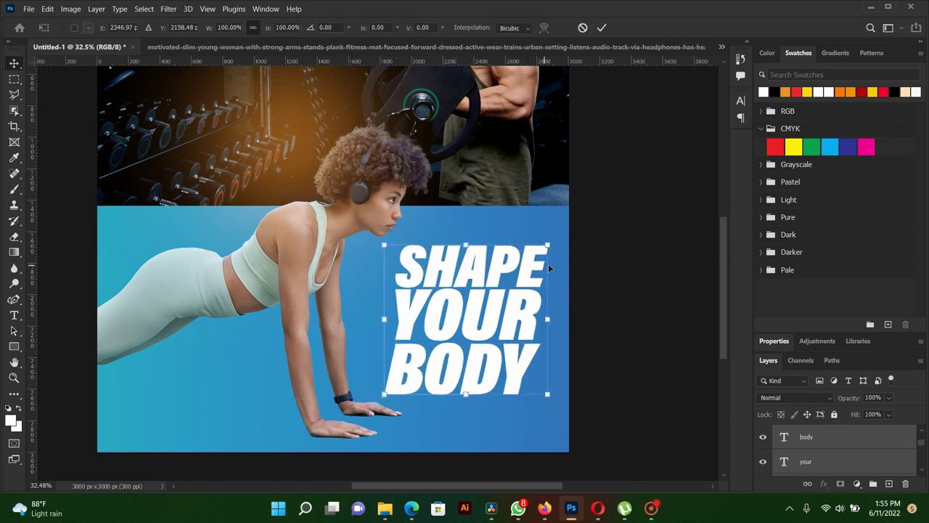
pyautogui.moveTo(550, 245); pyautogui.dragTo(535, 248)
pyautogui.press('Return')
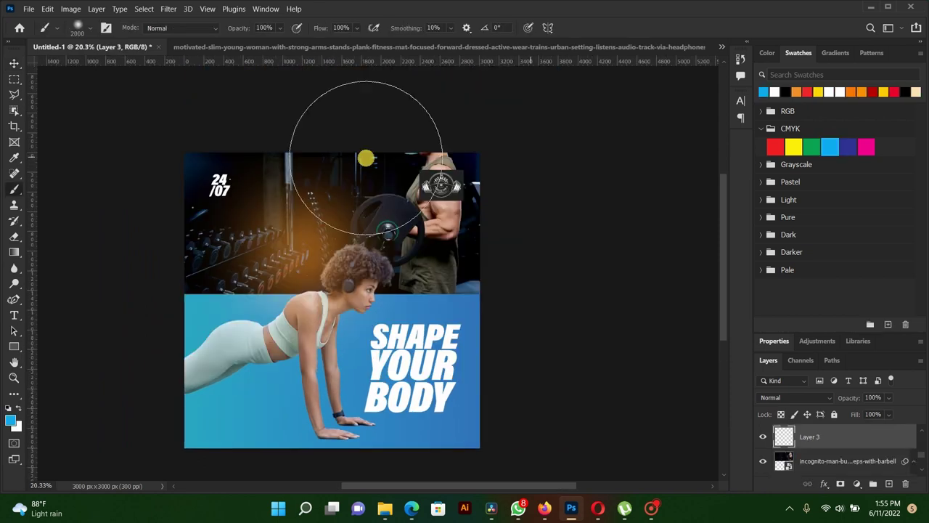
# Step: Paint a soft blue dab on Layer 3 around 24/07 and enlarge it to about 120%
pyautogui.click(202, 176)
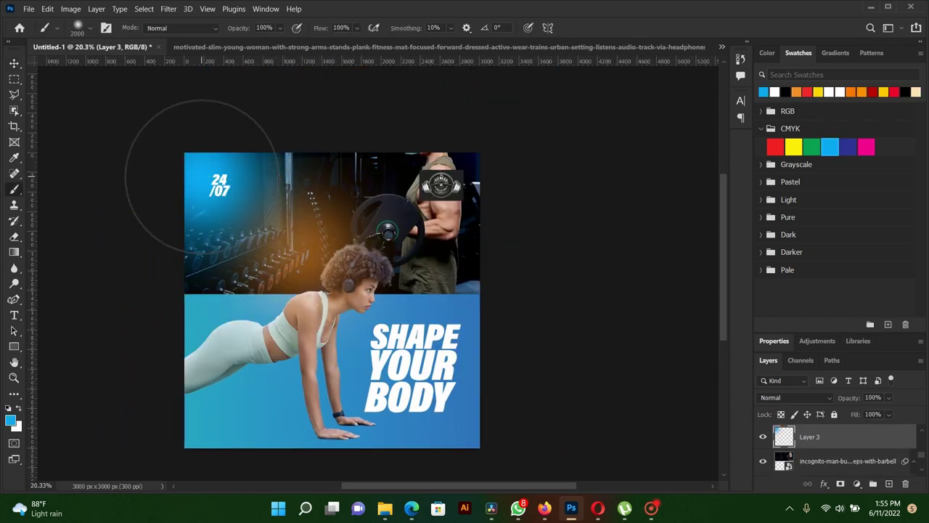
pyautogui.click(8, 64)
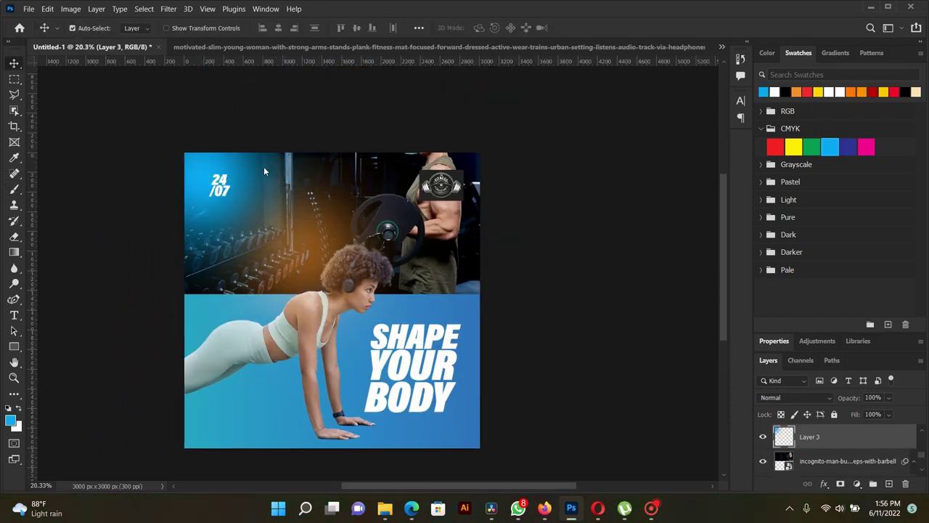
pyautogui.rightClick(204, 162)
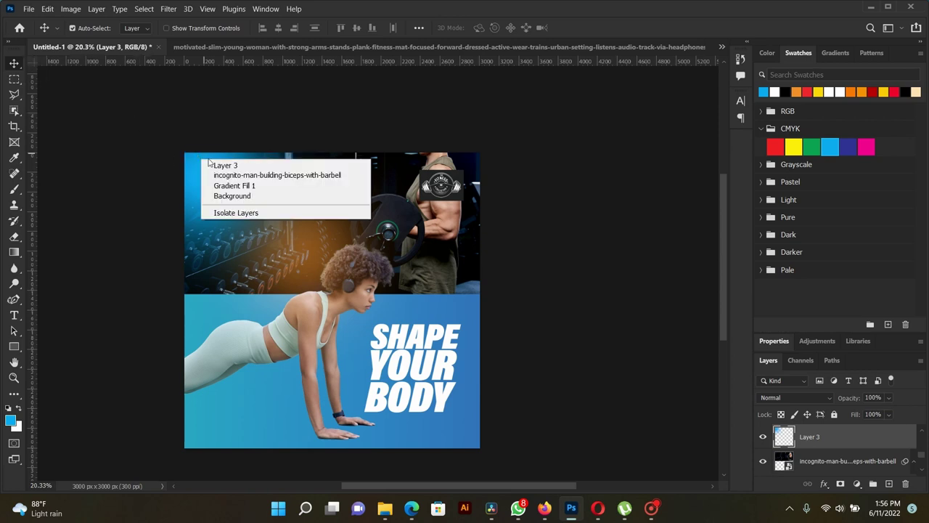
pyautogui.click(216, 167)
pyautogui.hotkey('ctrl', 't')
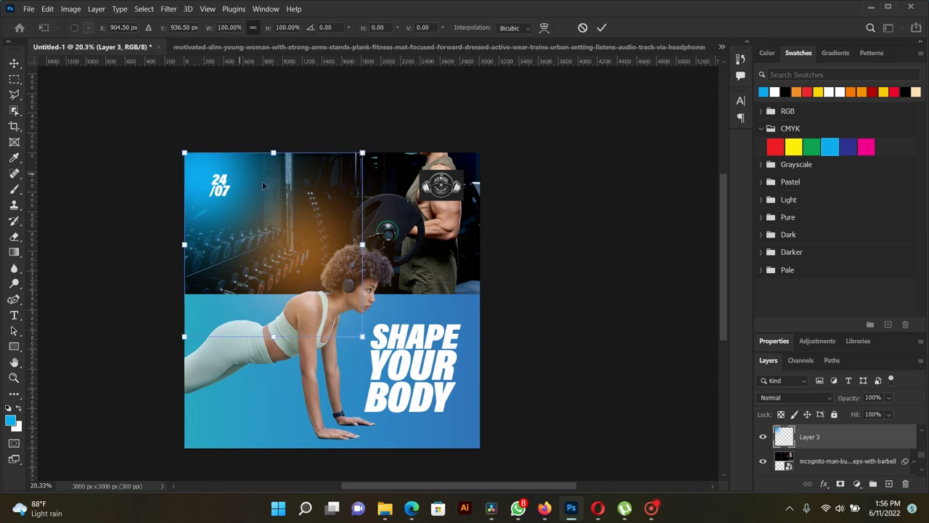
pyautogui.moveTo(362, 335); pyautogui.dragTo(408, 360)
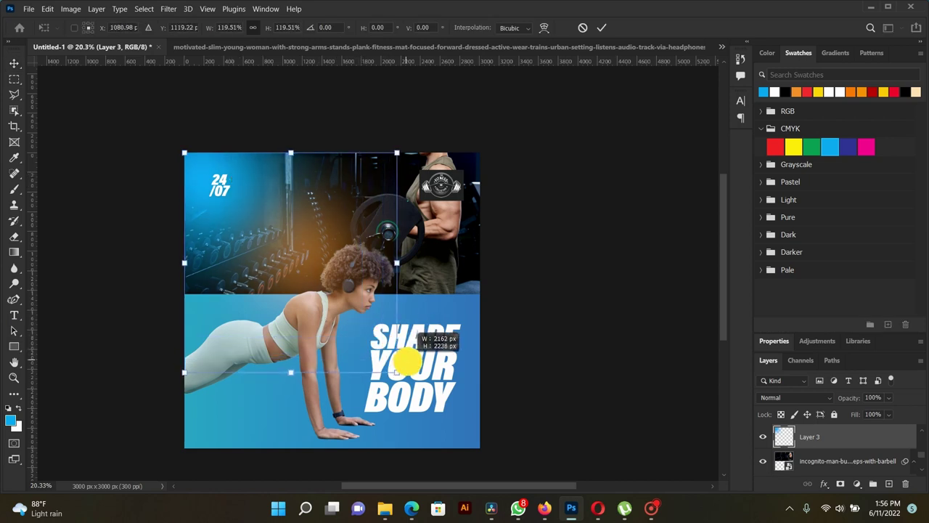
pyautogui.press('Return')
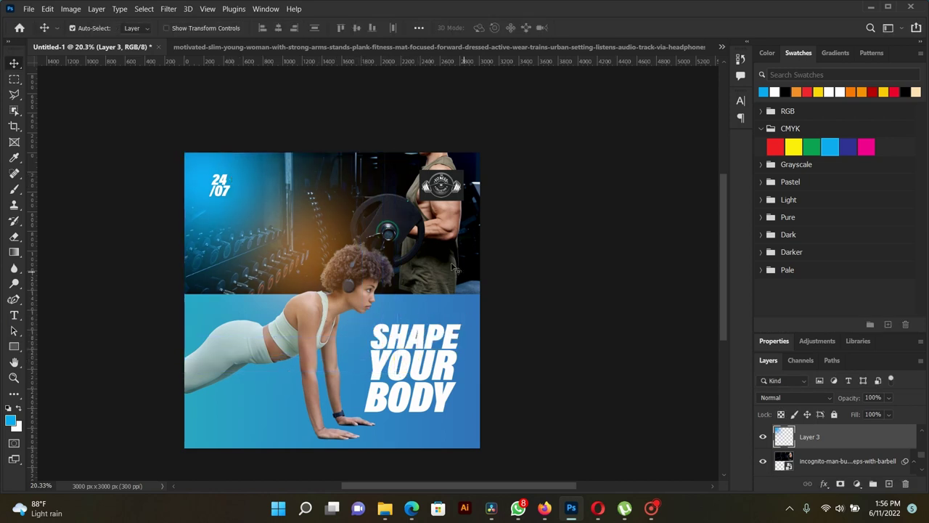
pyautogui.rightClick(441, 249)
# Step: Add a new layer above the barbell man and paint a red stroke over him
pyautogui.click(450, 258)
pyautogui.click(887, 483)
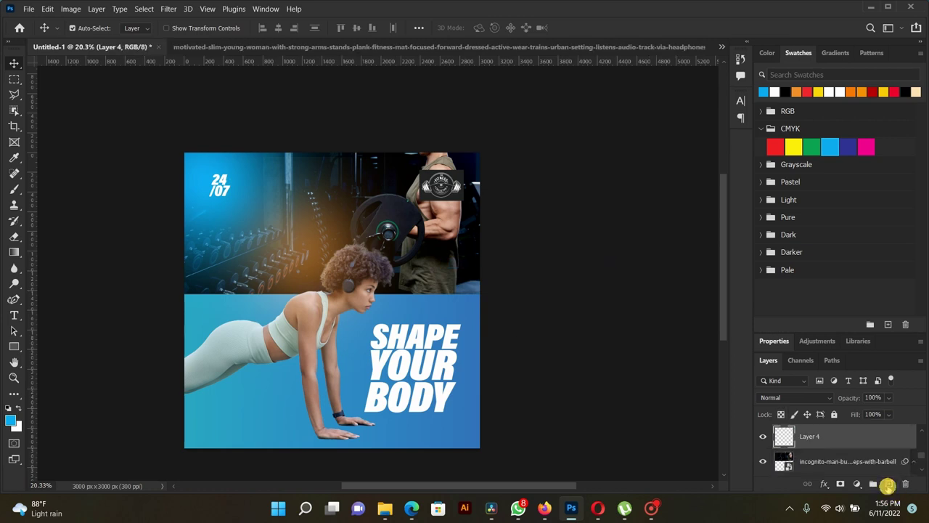
pyautogui.click(14, 191)
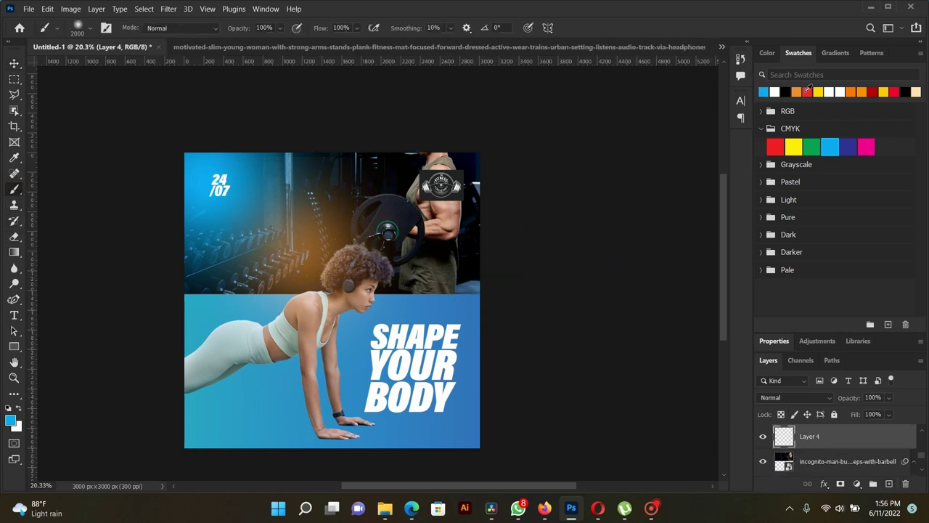
pyautogui.click(807, 91)
pyautogui.moveTo(484, 191); pyautogui.dragTo(452, 195)
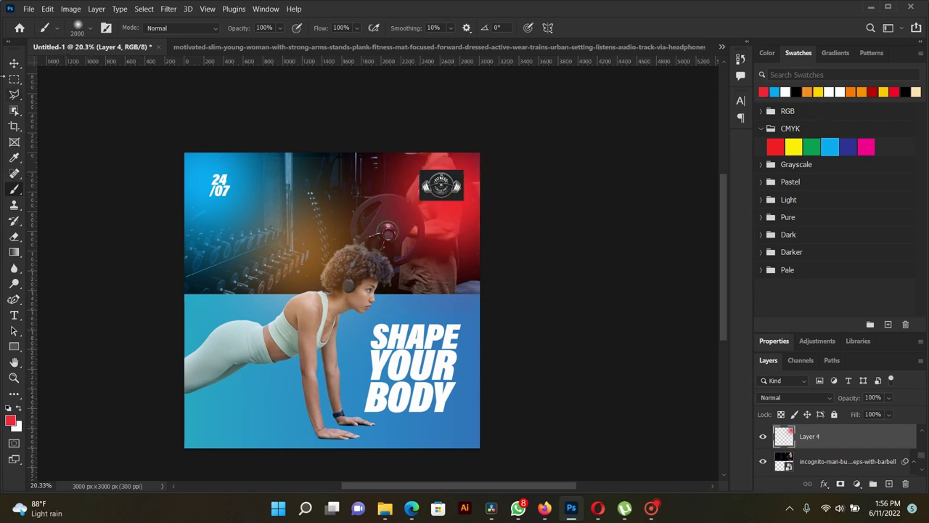
# Step: Enlarge the red glow to about 120%
pyautogui.click(15, 63)
pyautogui.hotkey('ctrl', 't')
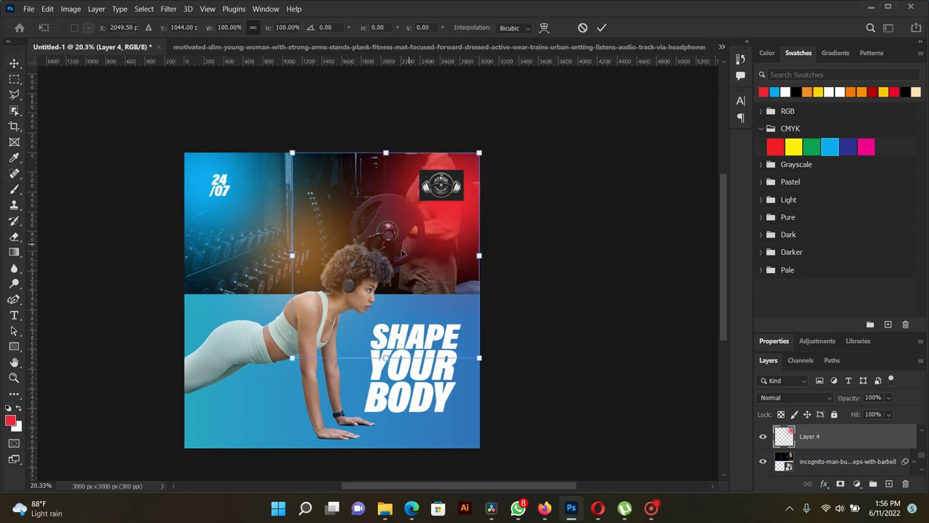
pyautogui.moveTo(291, 357); pyautogui.dragTo(240, 392)
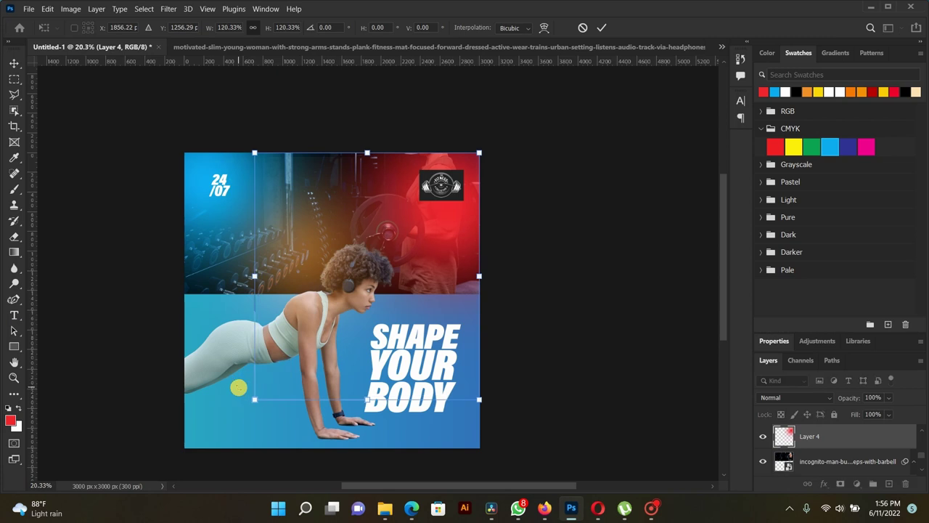
pyautogui.press('Return')
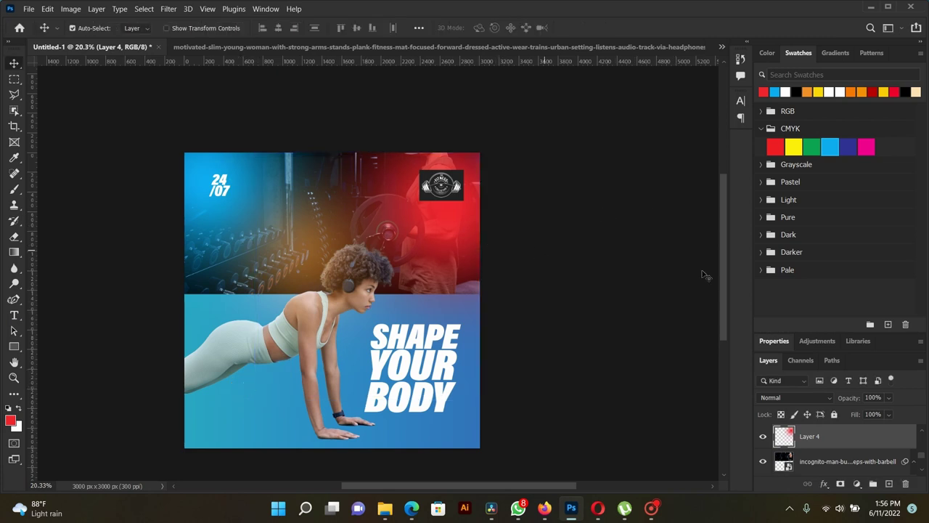
pyautogui.click(768, 396)
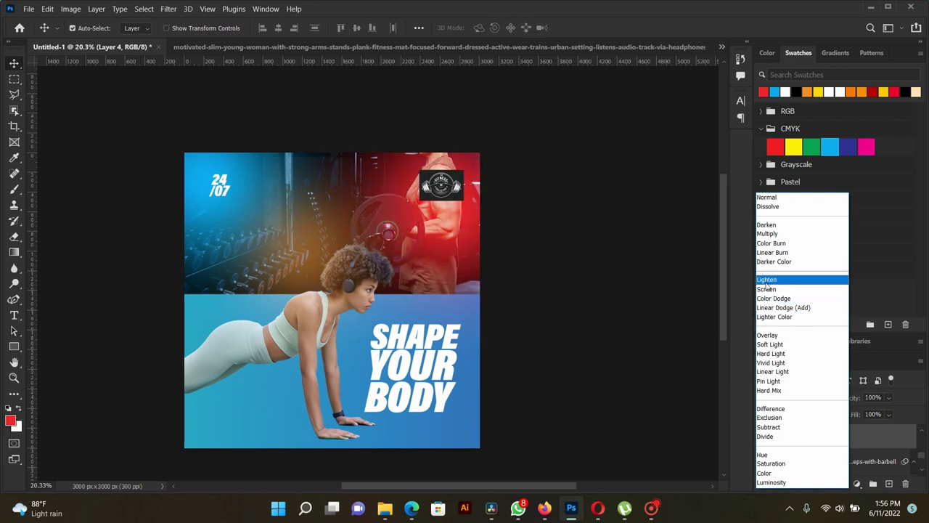
# Step: Set the red glow to Screen at about 50% opacity and lower the blue glow's opacity
pyautogui.click(767, 289)
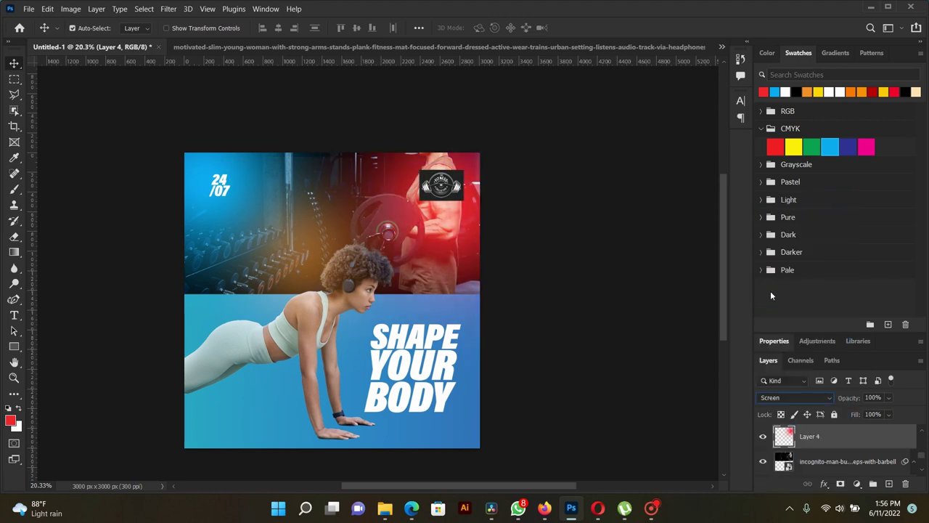
pyautogui.moveTo(855, 397); pyautogui.dragTo(822, 397)
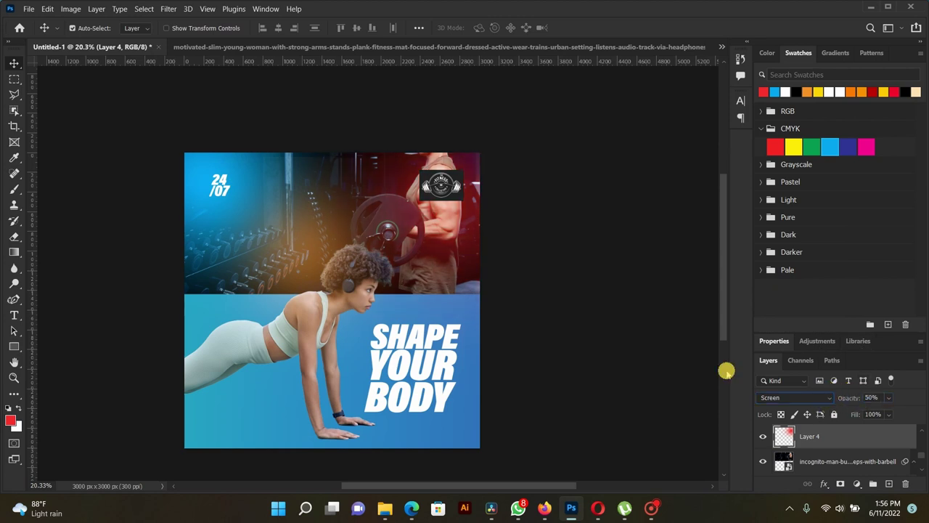
pyautogui.rightClick(243, 193)
pyautogui.click(265, 197)
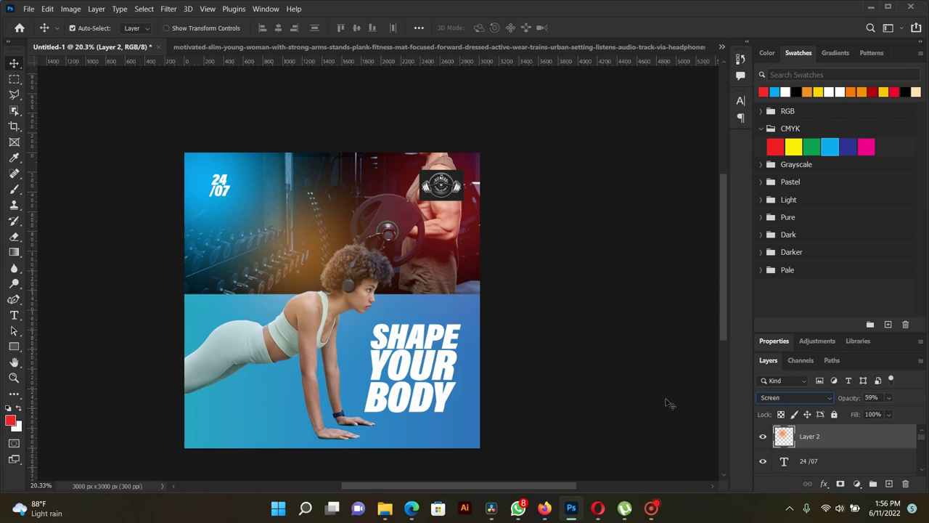
pyautogui.rightClick(253, 177)
pyautogui.click(265, 202)
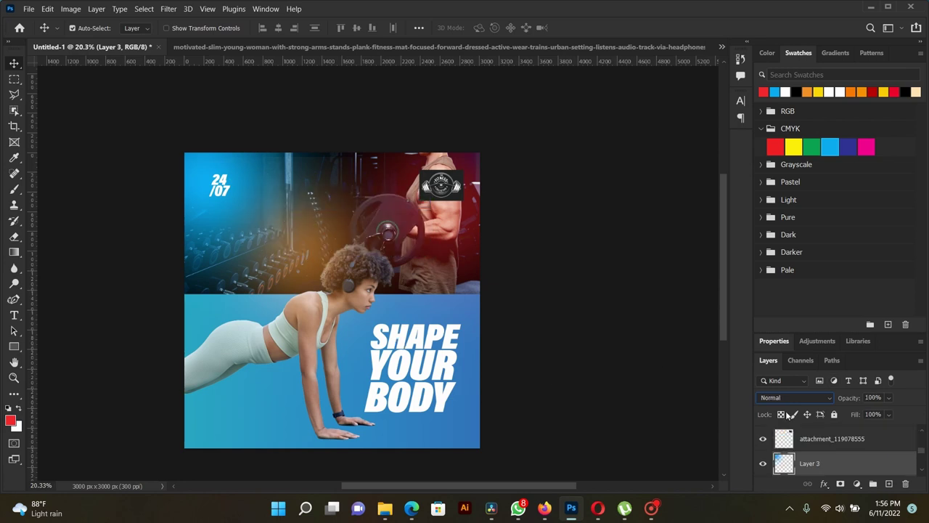
pyautogui.moveTo(845, 399); pyautogui.dragTo(818, 398)
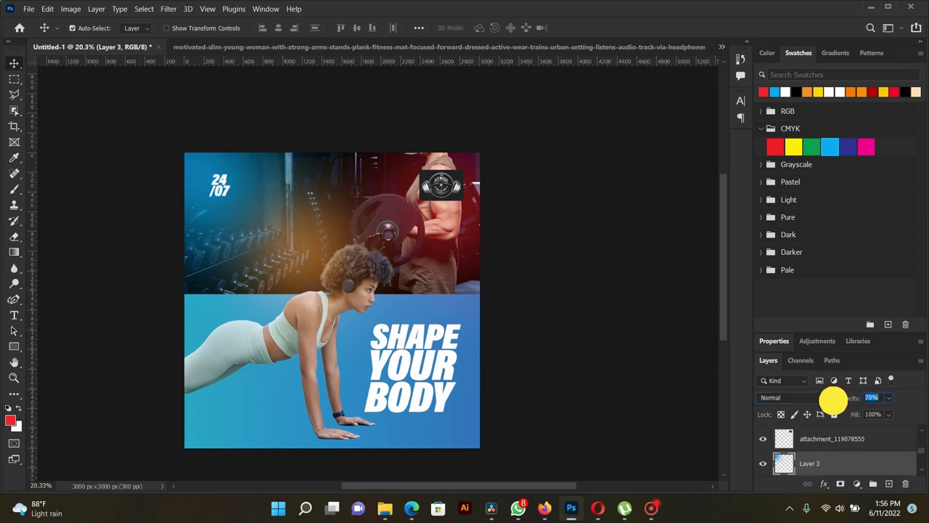
pyautogui.moveTo(819, 397); pyautogui.dragTo(804, 395)
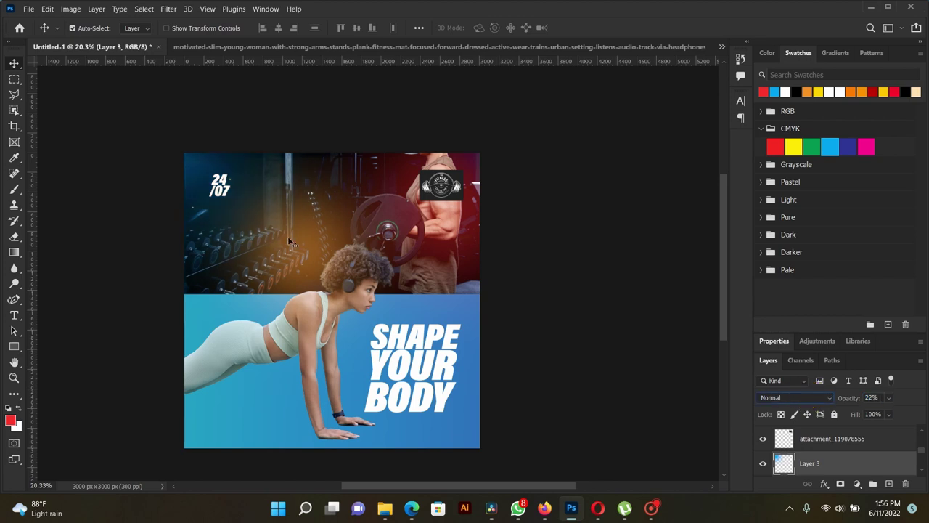
# Step: Move the orange glow layer up about 161 px
pyautogui.rightClick(305, 255)
pyautogui.click(314, 263)
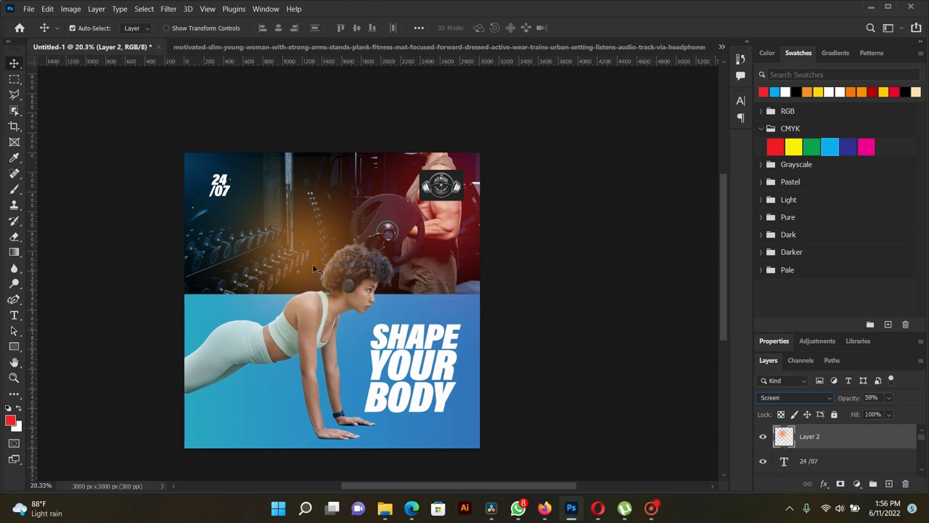
pyautogui.hotkey('ctrl', 't')
pyautogui.moveTo(312, 264)
pyautogui.mouseDown()
pyautogui.moveTo(312, 240)
pyautogui.moveTo(251, 252)
pyautogui.moveTo(305, 249)
pyautogui.mouseUp()
pyautogui.press('Return')
# Step: Duplicate the 24/07 text and place the copy lower on the gym photo
pyautogui.moveTo(305, 283); pyautogui.dragTo(306, 275)
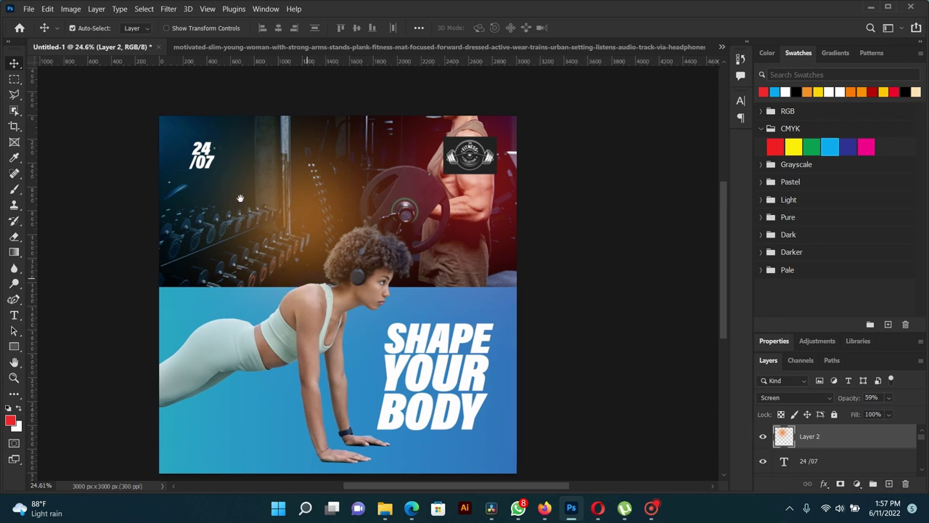
pyautogui.click(276, 240)
pyautogui.scroll(-2, 269, 248)
pyautogui.hscroll(2, 270, 247)
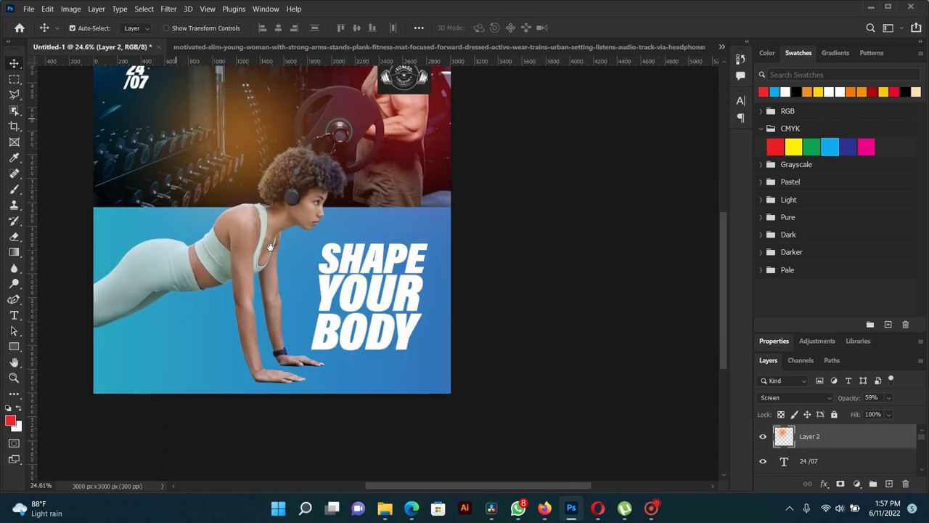
pyautogui.moveTo(258, 215); pyautogui.dragTo(319, 291)
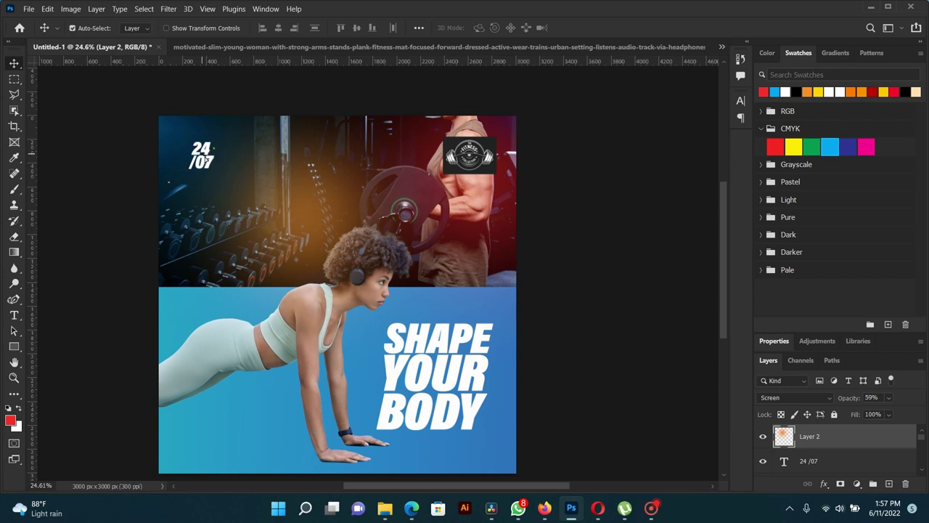
pyautogui.scroll(-1, 207, 156)
pyautogui.rightClick(202, 159)
pyautogui.click(233, 169)
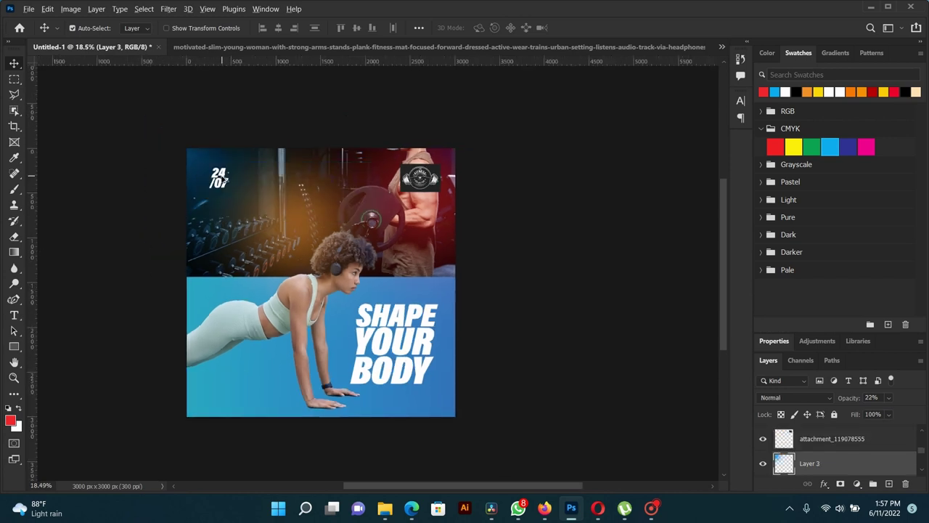
pyautogui.moveTo(218, 181); pyautogui.dragTo(224, 226)
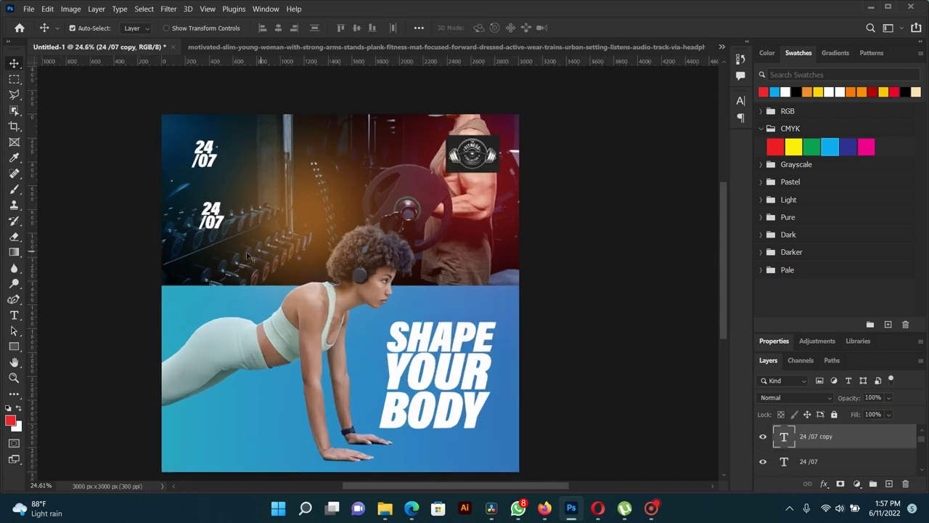
# Step: Replace the copied 24/07 text with 'A' and turn off All Caps
pyautogui.click(14, 315)
pyautogui.click(207, 218)
pyautogui.hotkey('ctrl', 'a')
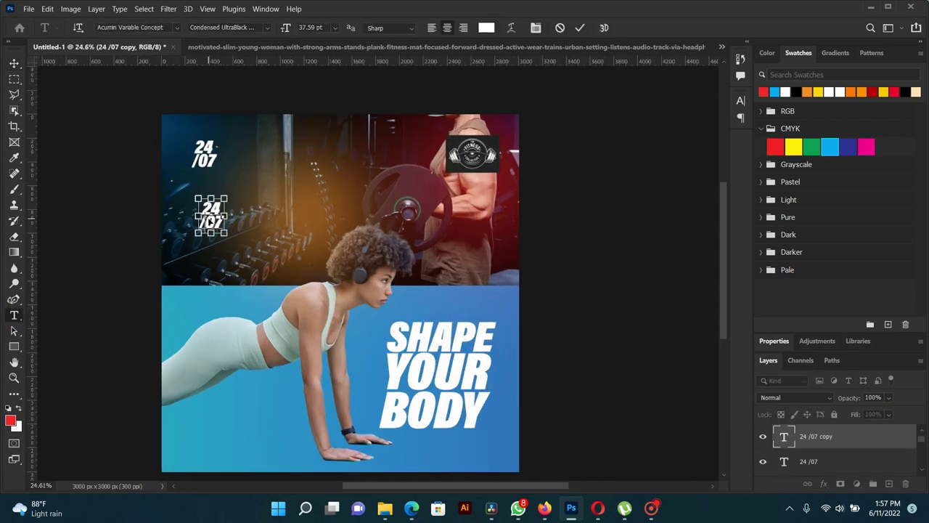
pyautogui.write('AR')
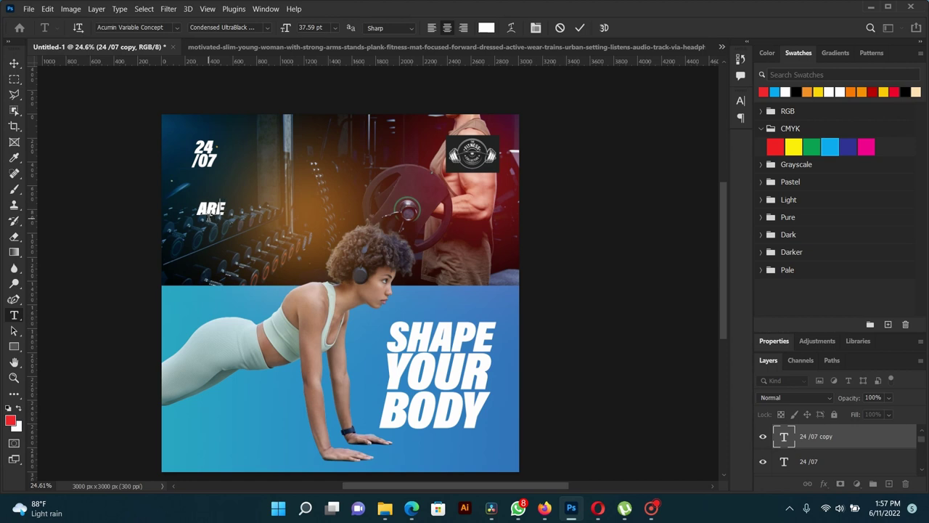
pyautogui.hotkey('ctrl', 'a')
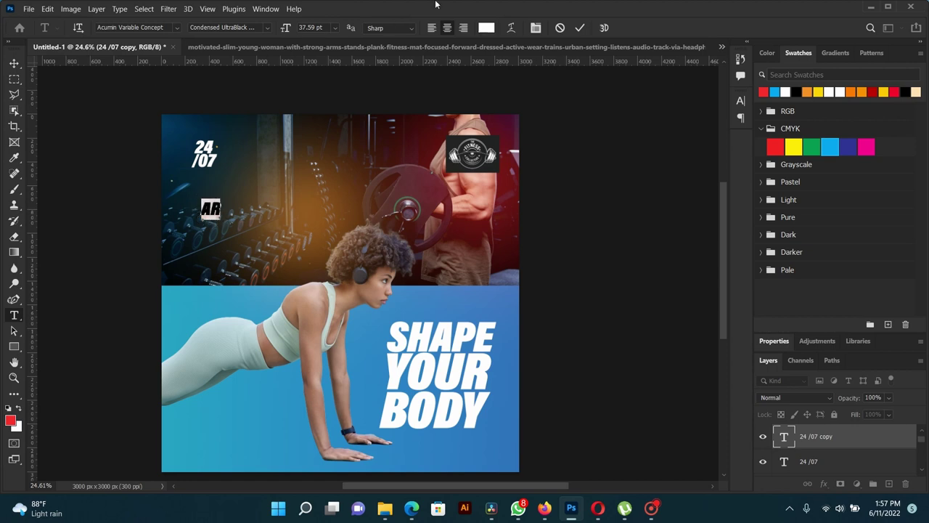
pyautogui.click(536, 28)
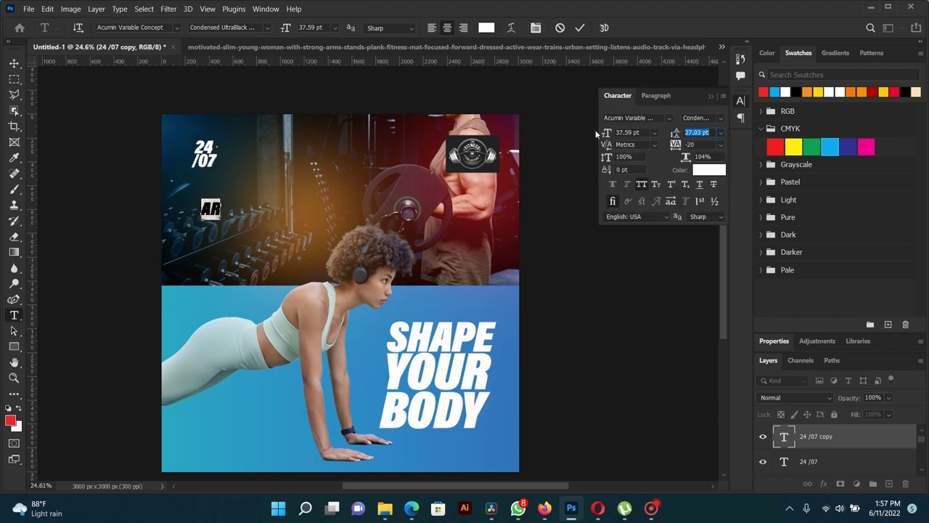
pyautogui.click(642, 184)
pyautogui.click(711, 97)
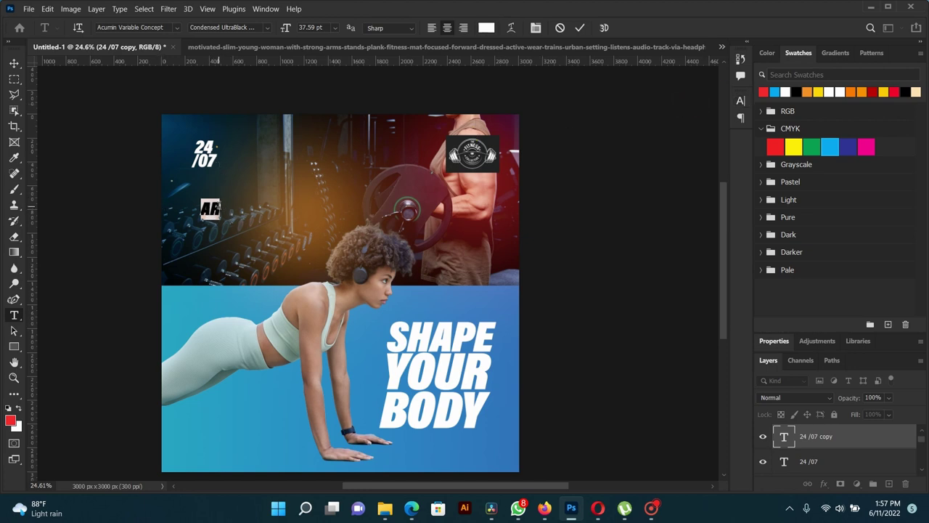
# Step: Complete 'Are you Ready' with 29 pt leading, commit it, and move it lower left
pyautogui.click(219, 205)
pyautogui.write('re')
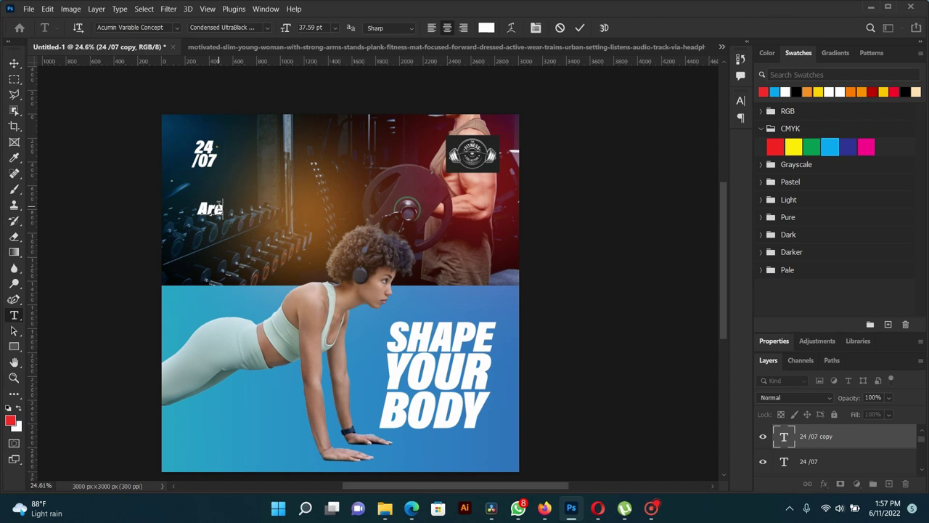
pyautogui.write(' y')
pyautogui.write('ou R')
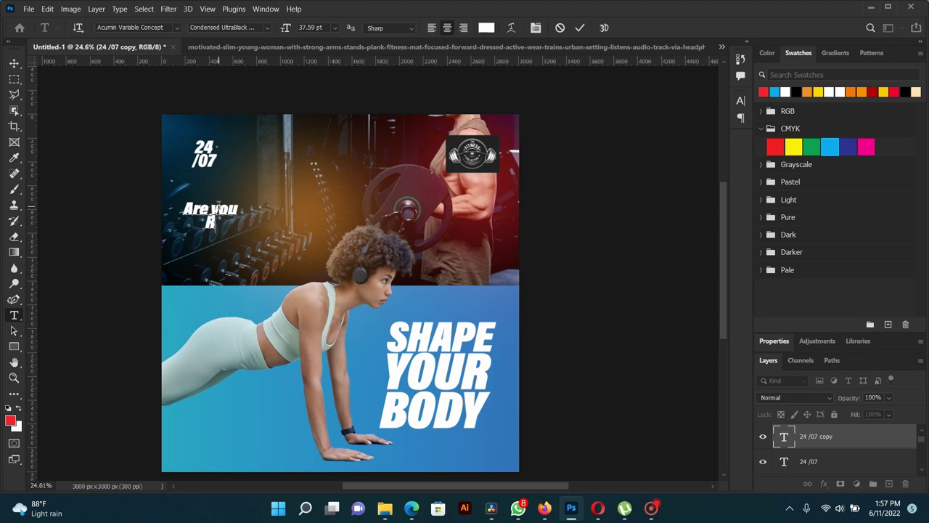
pyautogui.write('eady')
pyautogui.hotkey('ctrl', 'a')
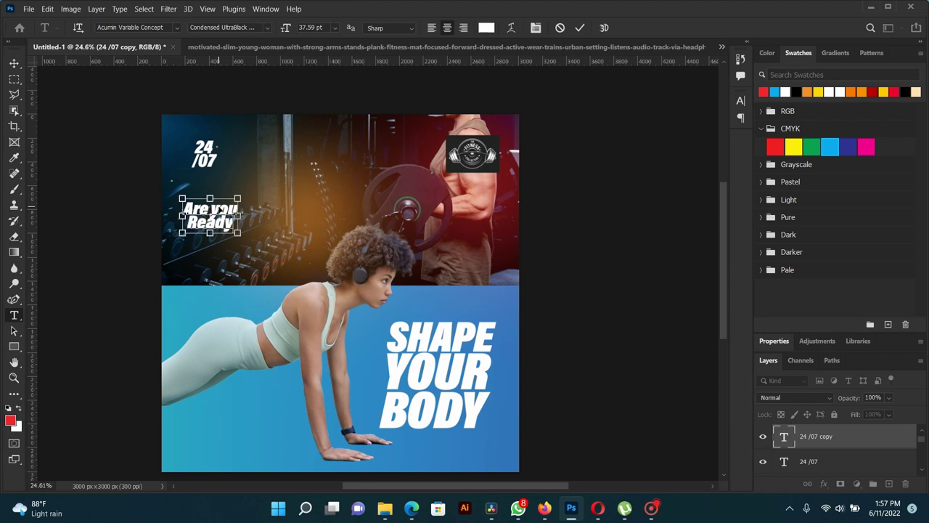
pyautogui.click(534, 29)
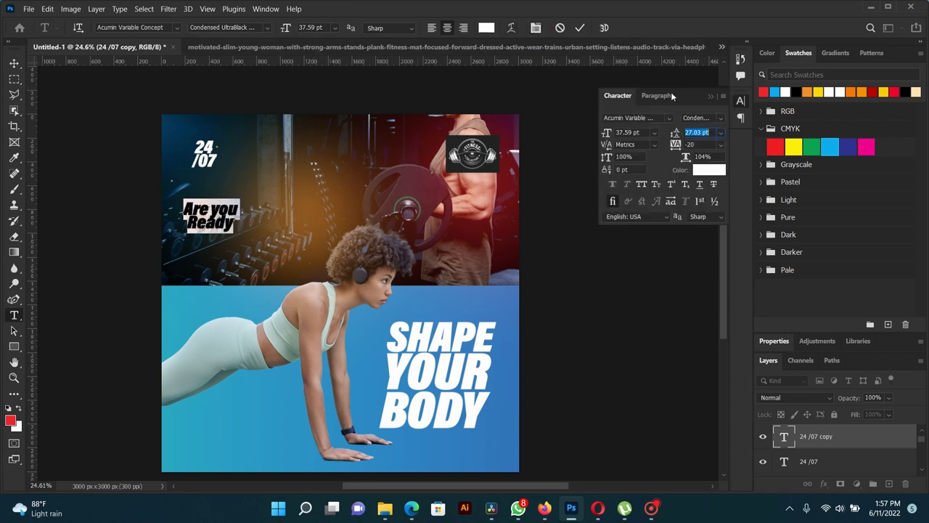
pyautogui.write('29')
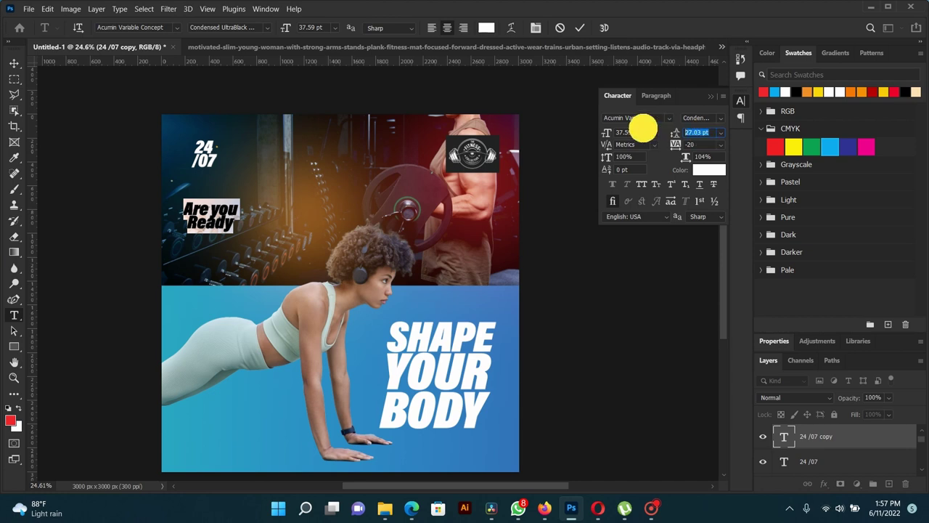
pyautogui.press('Return')
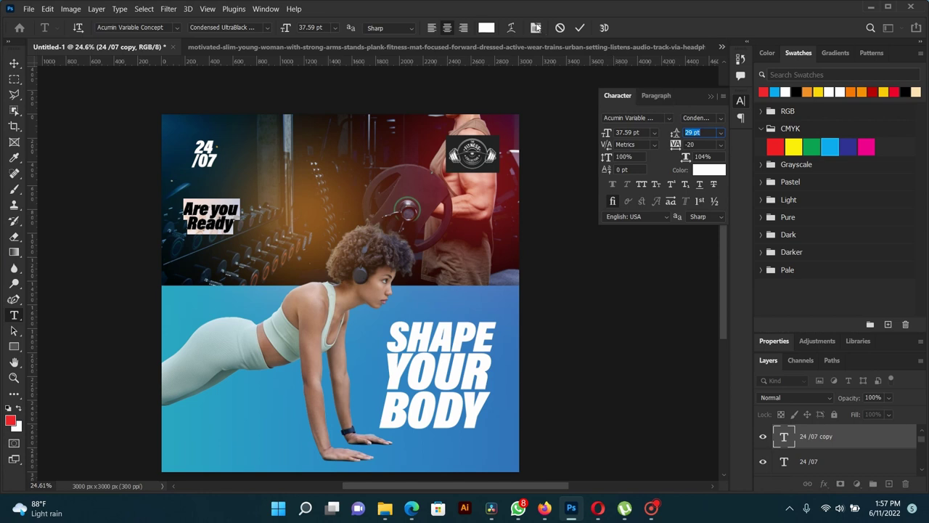
pyautogui.click(467, 28)
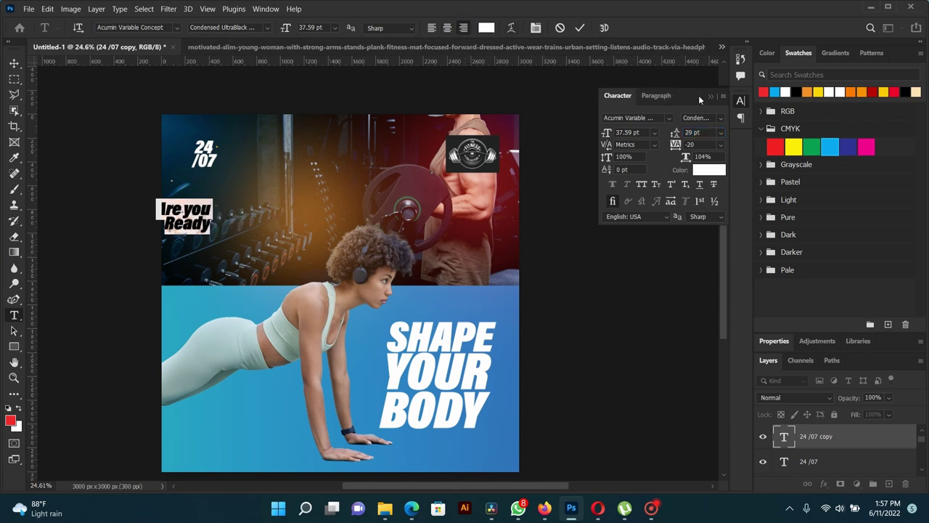
pyautogui.click(699, 96)
pyautogui.click(573, 27)
pyautogui.click(14, 63)
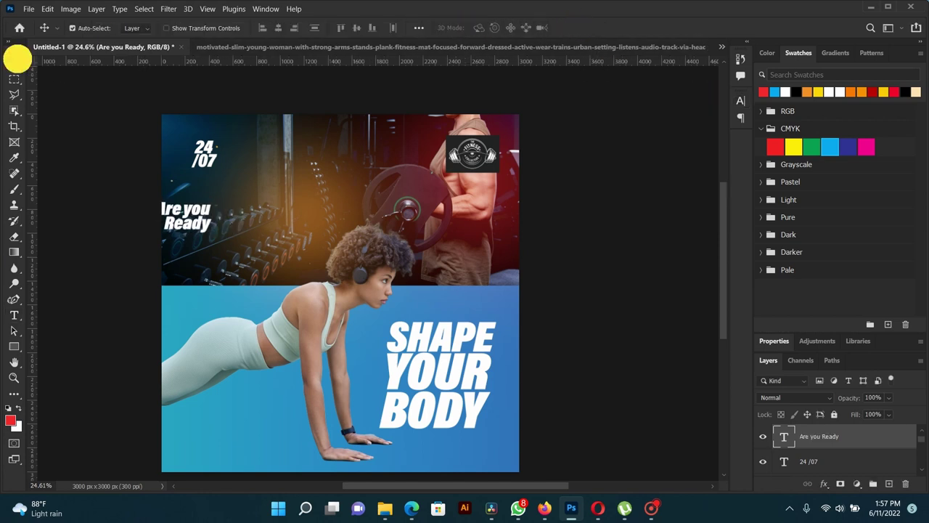
pyautogui.moveTo(196, 218)
pyautogui.mouseDown()
pyautogui.moveTo(222, 211)
pyautogui.moveTo(225, 252)
pyautogui.moveTo(176, 206)
pyautogui.moveTo(203, 284)
pyautogui.mouseUp()
# Step: Position the round fitness logo right beside the 24/07 text
pyautogui.scroll(2, 203, 258)
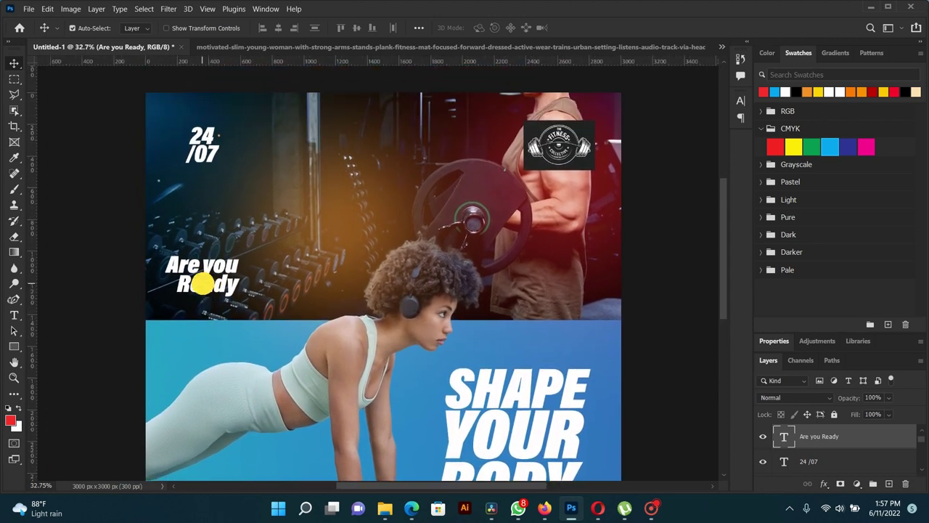
pyautogui.moveTo(556, 141); pyautogui.dragTo(273, 147)
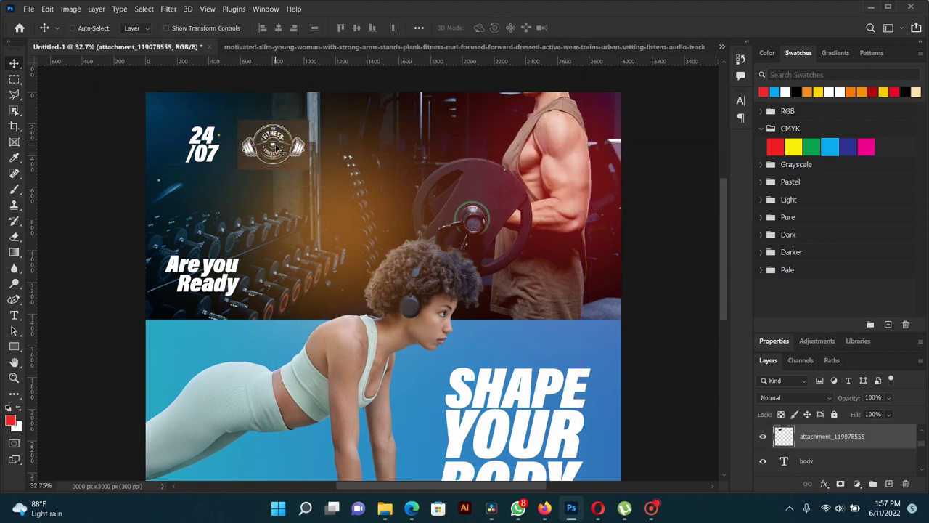
pyautogui.moveTo(266, 139); pyautogui.dragTo(274, 152)
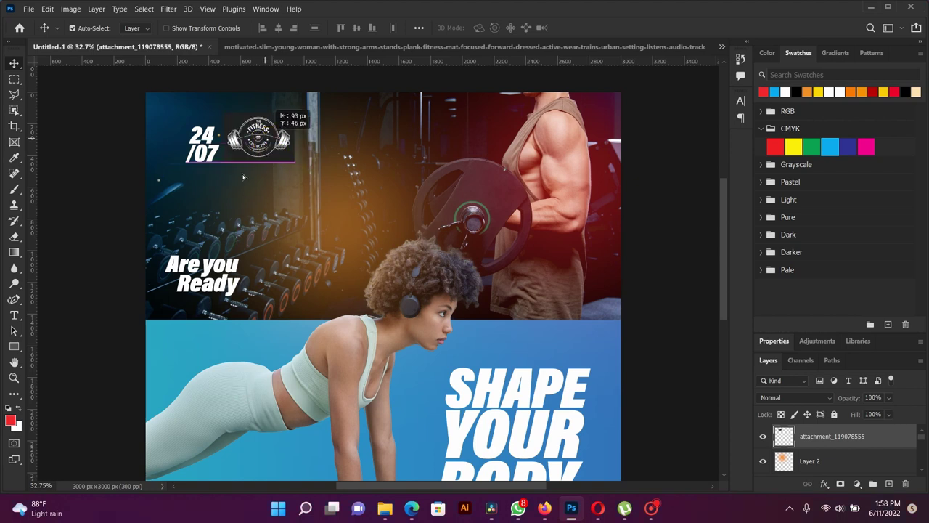
pyautogui.scroll(-2, 243, 175)
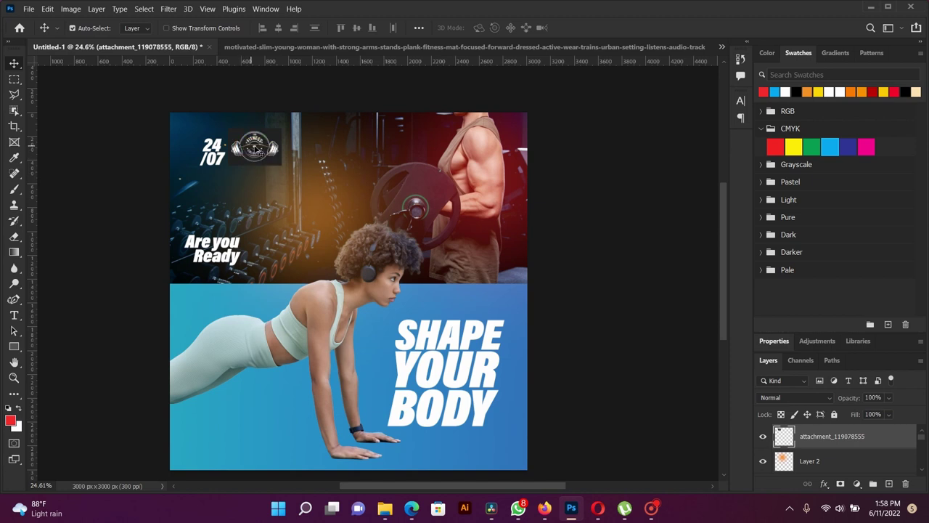
pyautogui.rightClick(254, 150)
pyautogui.click(261, 155)
pyautogui.moveTo(251, 155); pyautogui.dragTo(259, 152)
# Step: Select the Are you Ready layer and move it to the photo's top right
pyautogui.rightClick(222, 243)
pyautogui.click(226, 250)
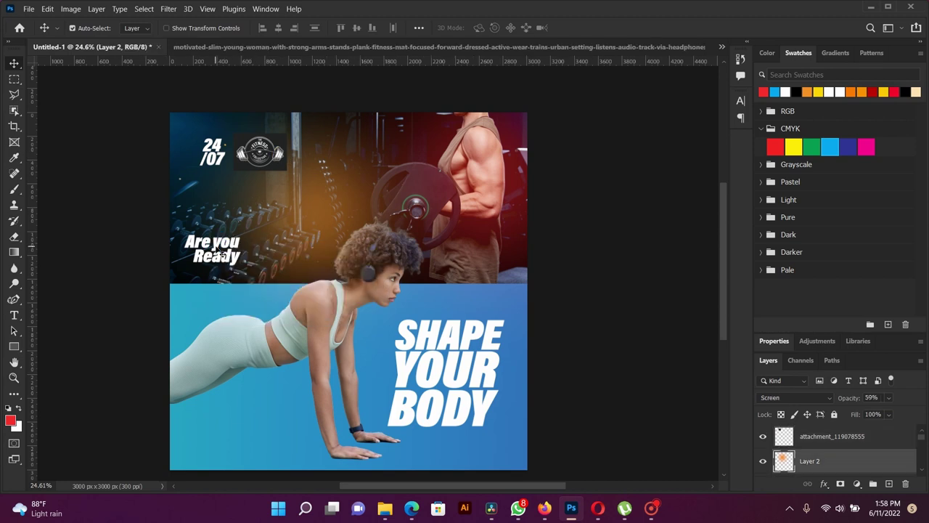
pyautogui.rightClick(217, 247)
pyautogui.click(220, 263)
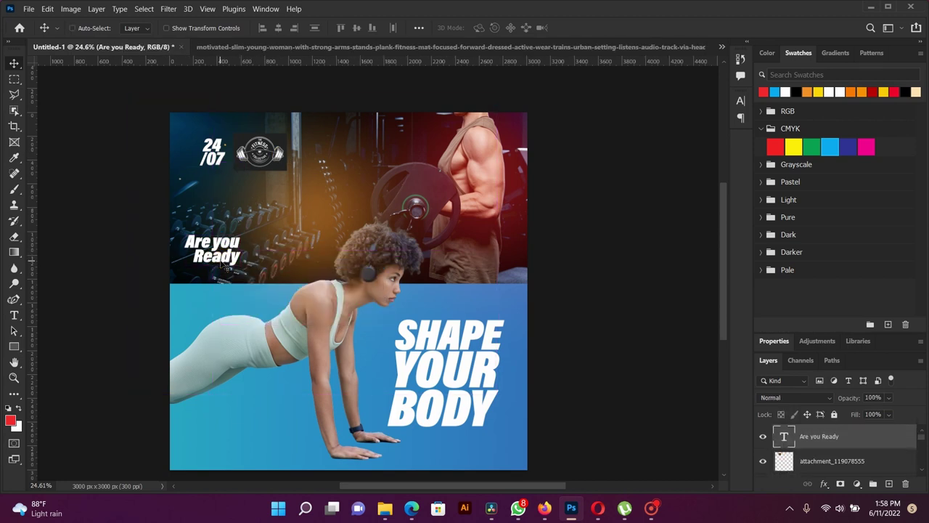
pyautogui.moveTo(227, 246); pyautogui.dragTo(486, 149)
pyautogui.scroll(2, 485, 148)
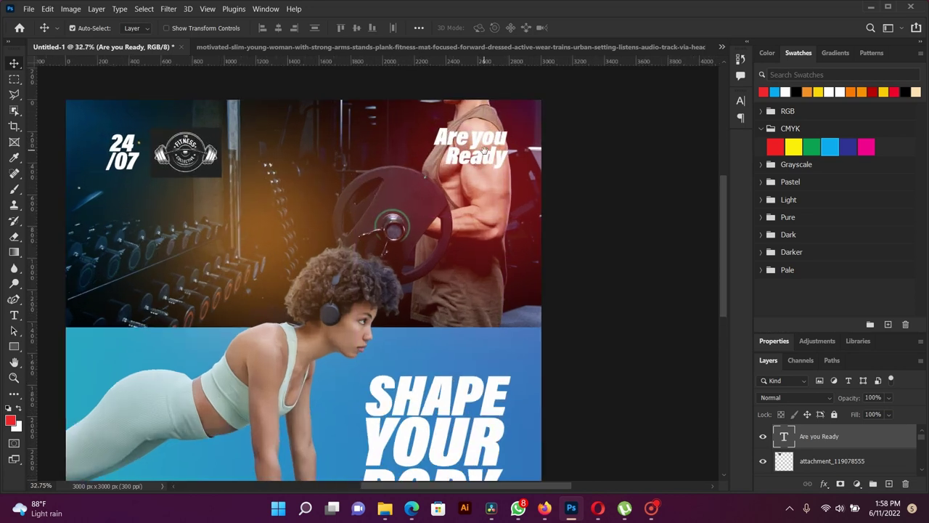
pyautogui.scroll(-3, 462, 153)
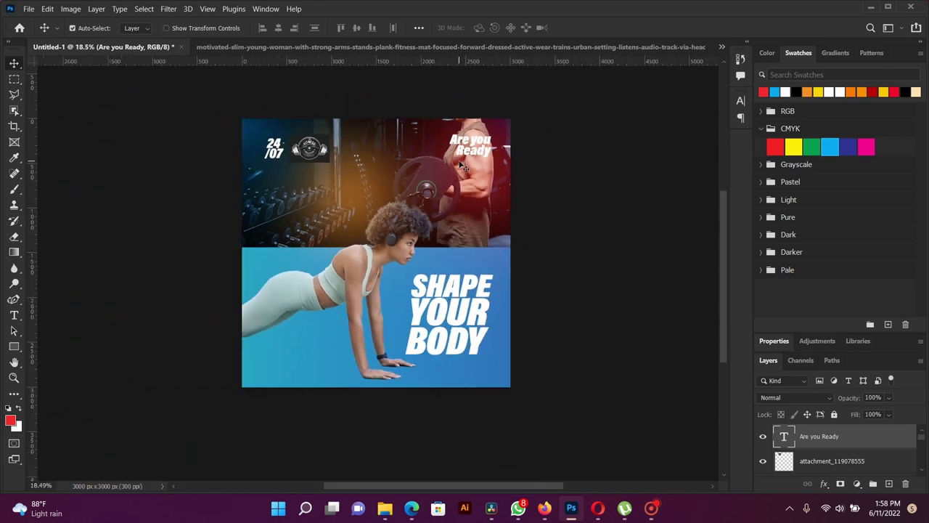
pyautogui.scroll(1, 462, 166)
pyautogui.moveTo(466, 152); pyautogui.dragTo(469, 151)
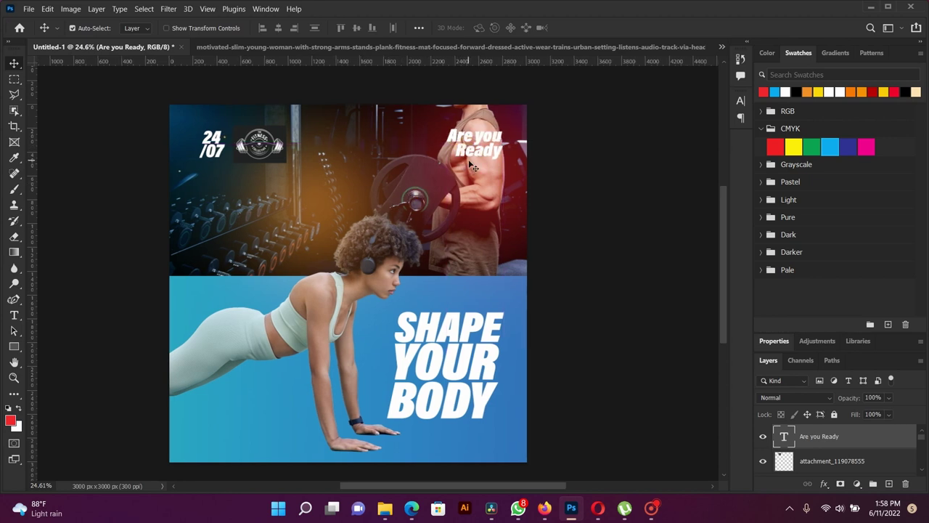
pyautogui.rightClick(473, 151)
# Step: Place the dumbbell icon image and line it up beside the fitness logo
pyautogui.click(480, 158)
pyautogui.press('Return')
pyautogui.moveTo(317, 166); pyautogui.dragTo(341, 190)
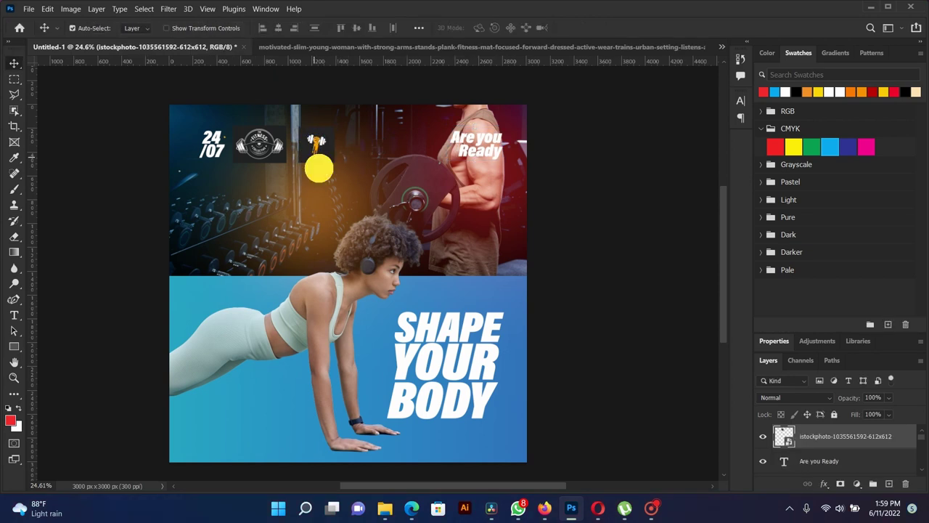
pyautogui.scroll(3, 326, 178)
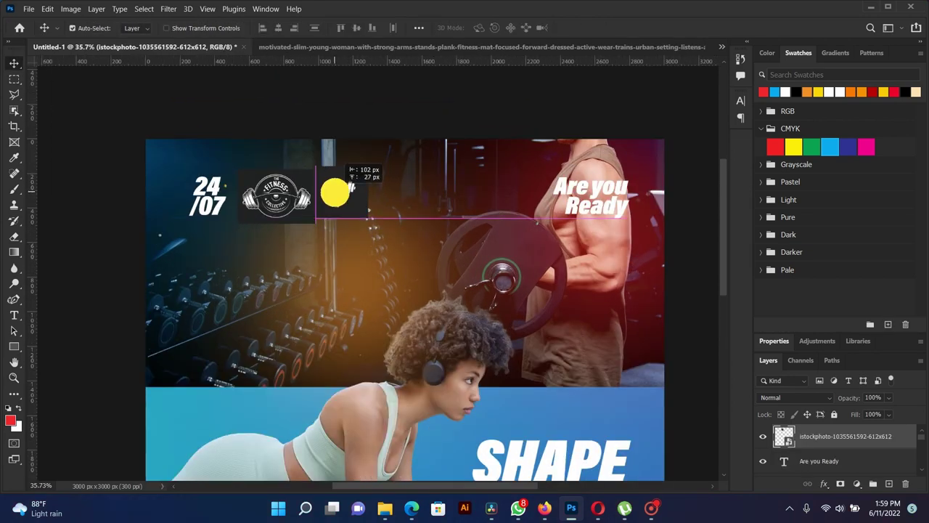
pyautogui.moveTo(340, 189); pyautogui.dragTo(332, 199)
pyautogui.scroll(3, 332, 196)
pyautogui.scroll(2, 333, 203)
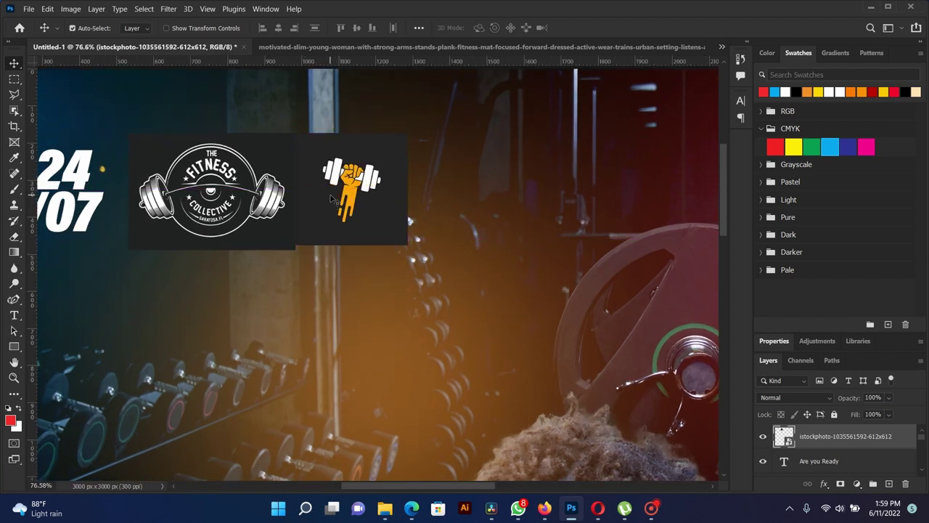
# Step: Enlarge the dumbbell icon with Free Transform to match the logo's height
pyautogui.hotkey('ctrl', 't')
pyautogui.moveTo(409, 246); pyautogui.dragTo(415, 252)
pyautogui.press('Return')
pyautogui.hotkey('ctrl', 't')
pyautogui.press('Return')
pyautogui.hotkey('ctrl', 't')
pyautogui.press('Return')
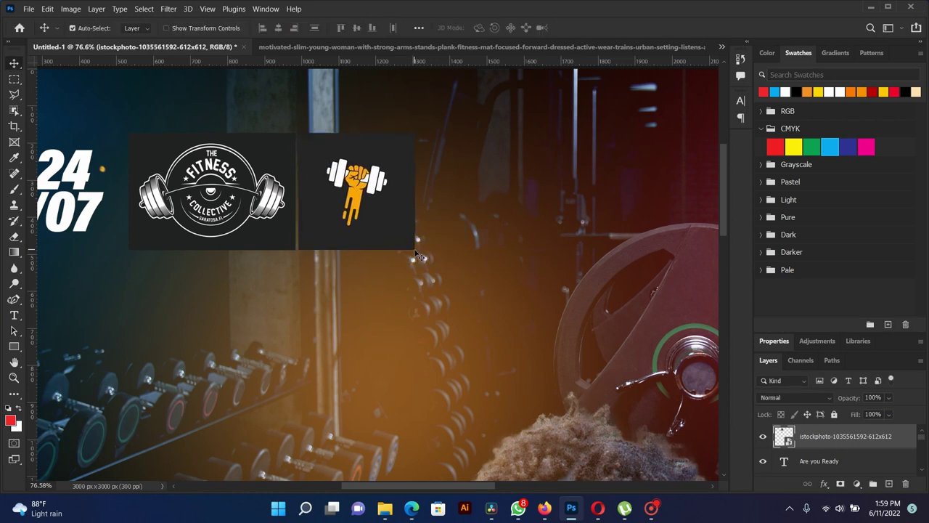
# Step: Magic-erase the dark background around the dumbbell icon, rasterizing it, then move the logo
pyautogui.rightClick(15, 238)
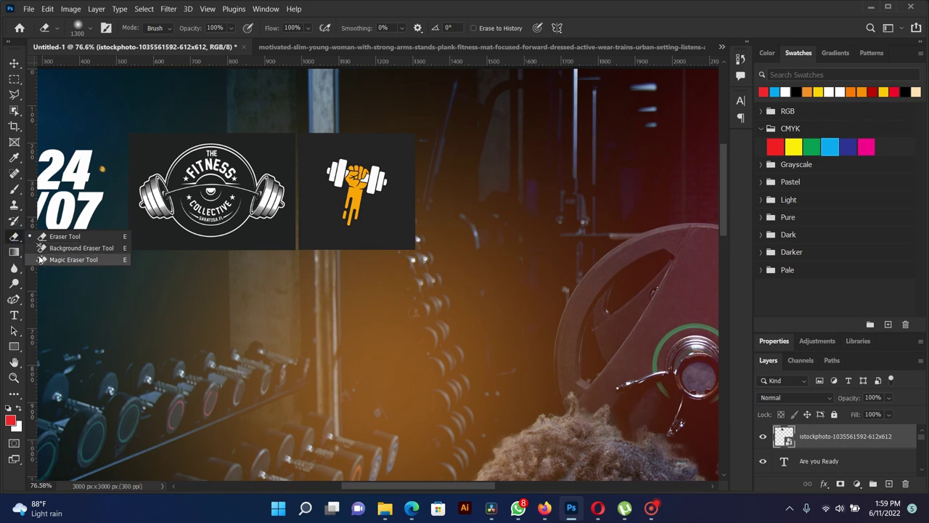
pyautogui.click(73, 259)
pyautogui.click(316, 159)
pyautogui.click(465, 208)
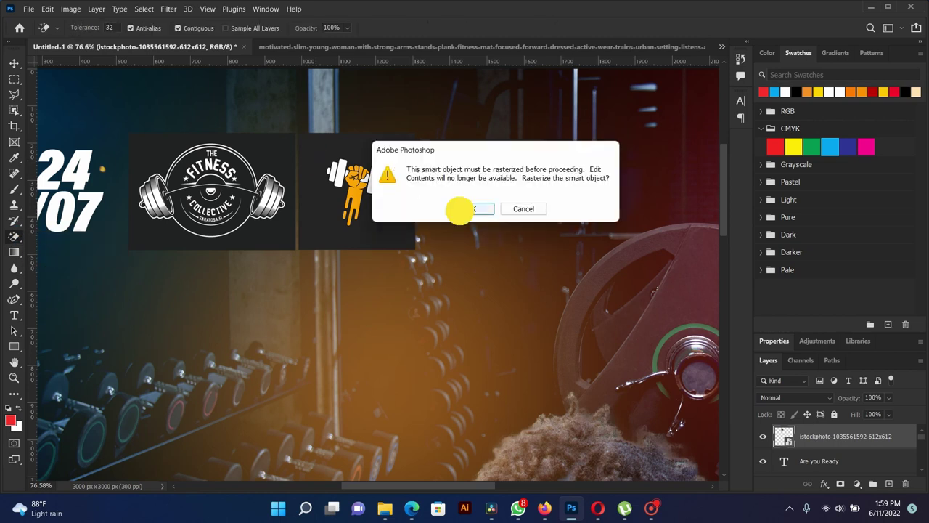
pyautogui.click(363, 152)
pyautogui.click(13, 63)
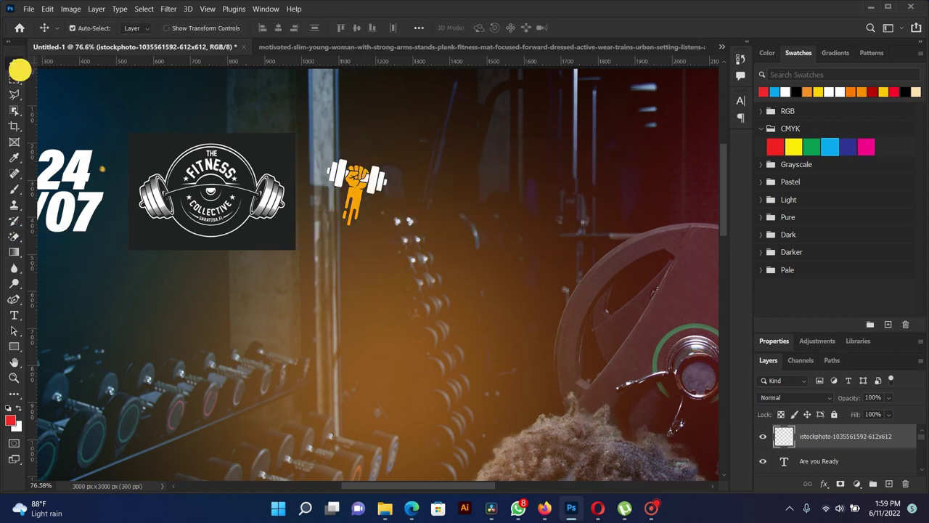
pyautogui.moveTo(183, 152); pyautogui.dragTo(107, 195)
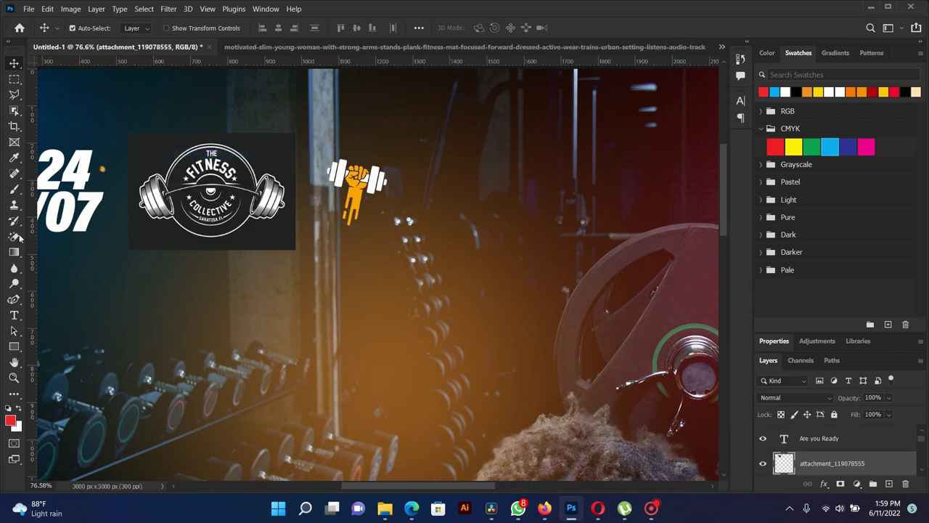
# Step: Magic-erase the Fitness Collective logo's dark background and shift the dumbbell icon slightly left
pyautogui.press('e')
pyautogui.click(159, 152)
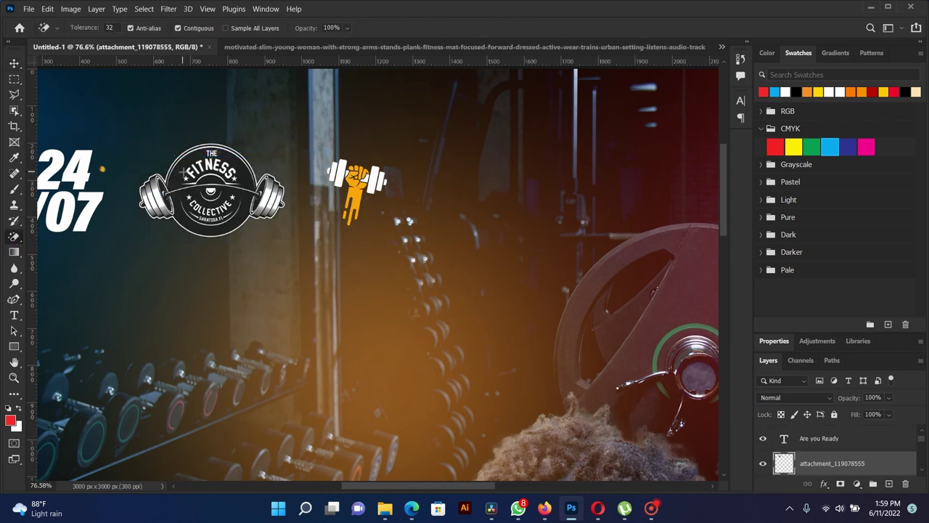
pyautogui.click(182, 173)
pyautogui.click(179, 206)
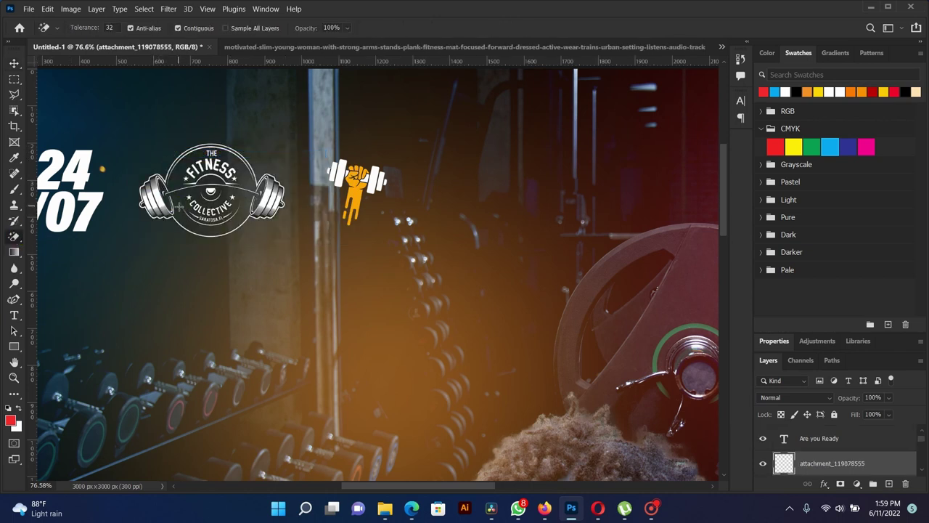
pyautogui.click(14, 64)
pyautogui.moveTo(358, 202); pyautogui.dragTo(327, 191)
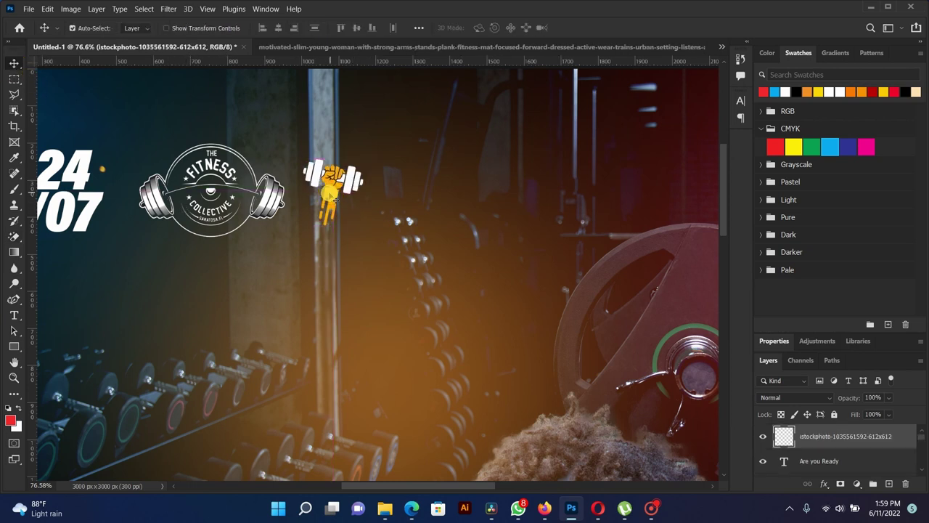
pyautogui.scroll(-3, 323, 196)
pyautogui.scroll(-3, 313, 207)
pyautogui.scroll(3, 314, 207)
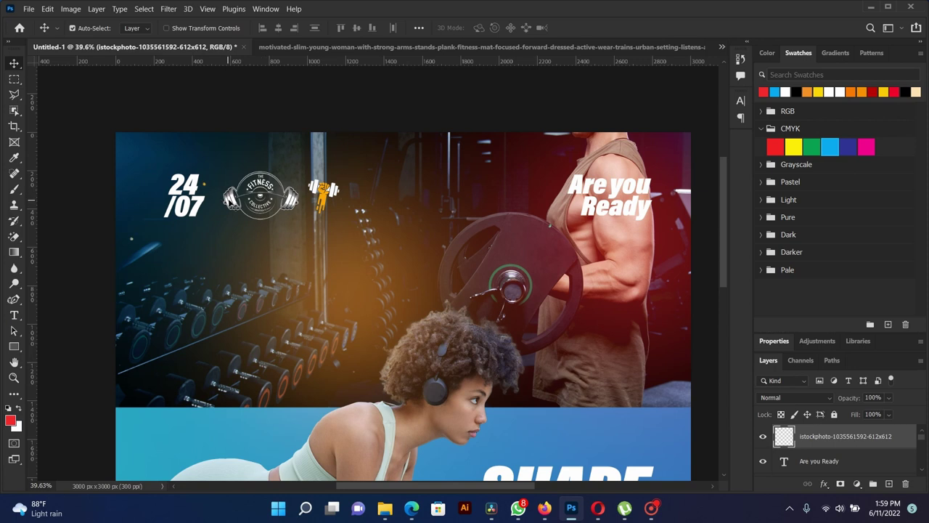
pyautogui.click(263, 198)
# Step: Enlarge the Fitness Collective logo slightly and move 24/07 to the lower left
pyautogui.hotkey('ctrl', 't')
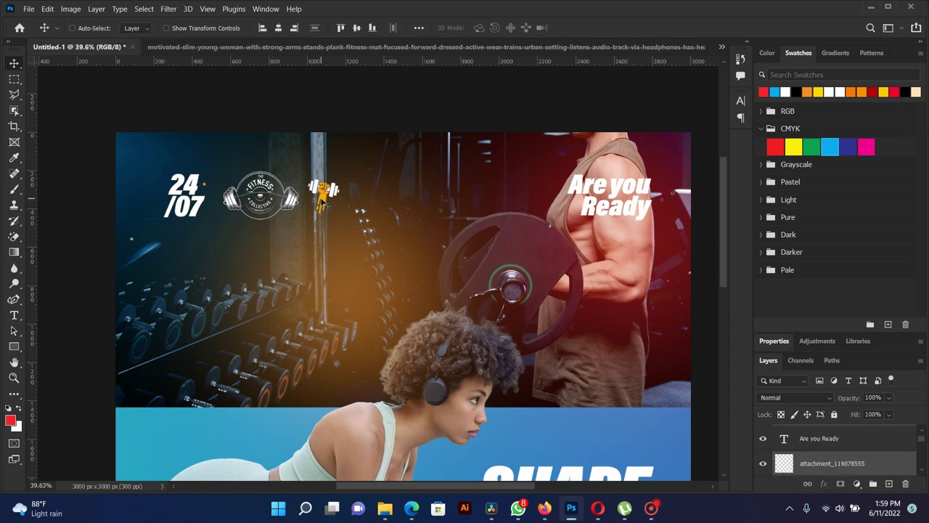
pyautogui.moveTo(339, 217); pyautogui.dragTo(349, 223)
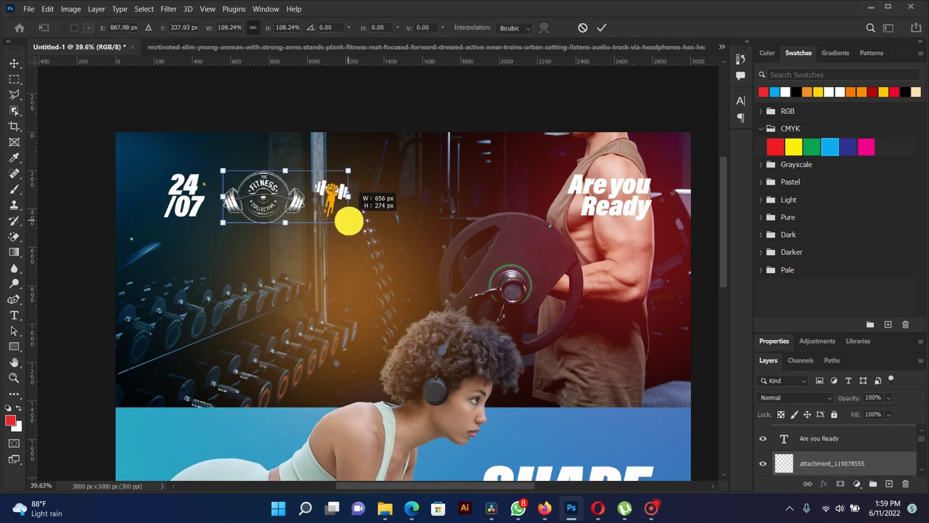
pyautogui.press('Return')
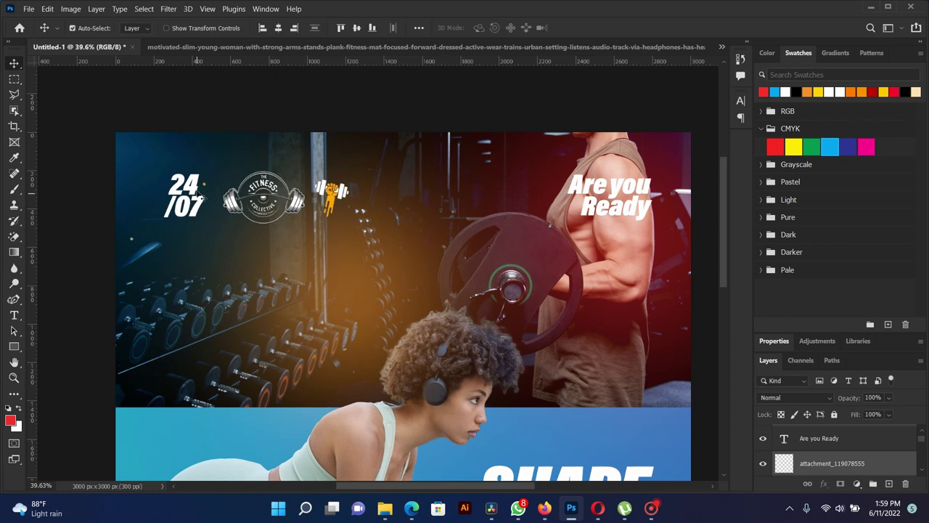
pyautogui.moveTo(197, 195); pyautogui.dragTo(176, 347)
pyautogui.click(230, 205)
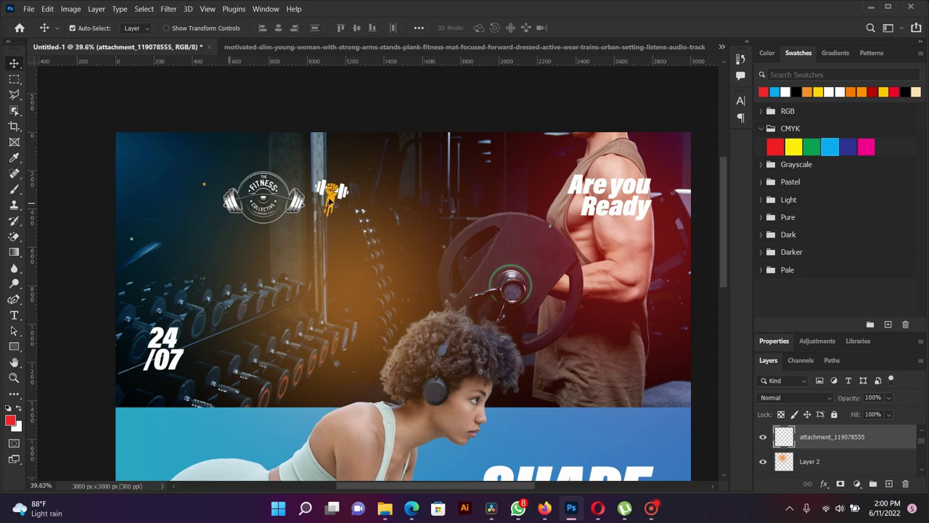
# Step: Move the logo and dumbbell icon toward the top-left and enlarge the icon
pyautogui.rightClick(330, 204)
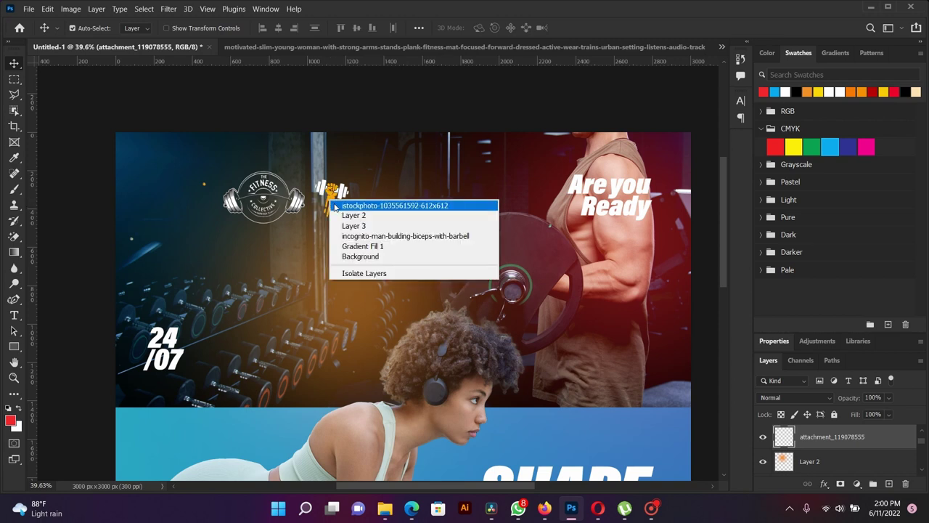
pyautogui.click(332, 205)
pyautogui.rightClick(298, 201)
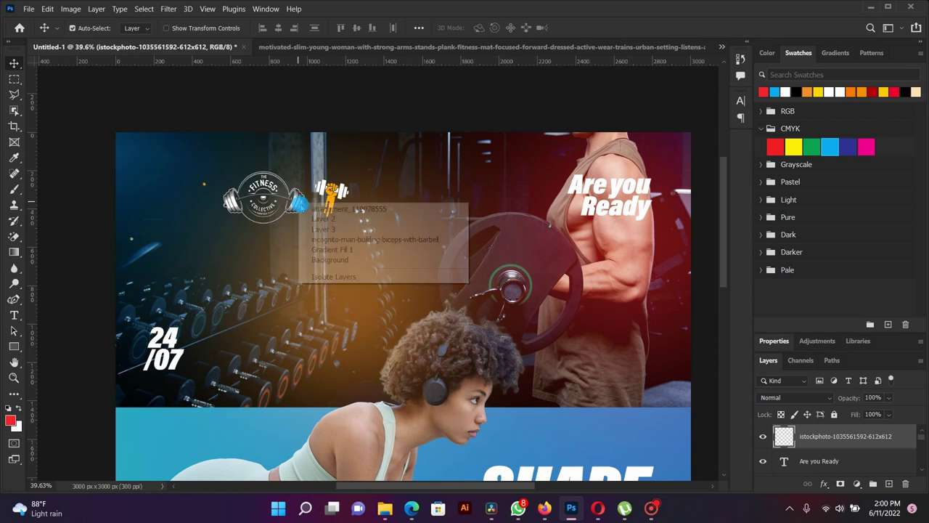
pyautogui.click(312, 203)
pyautogui.moveTo(329, 199); pyautogui.dragTo(255, 193)
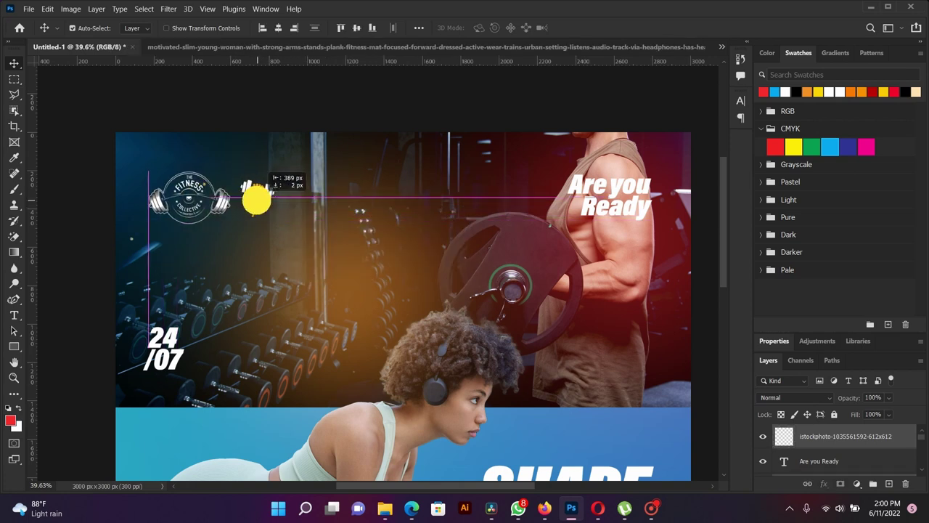
pyautogui.rightClick(258, 192)
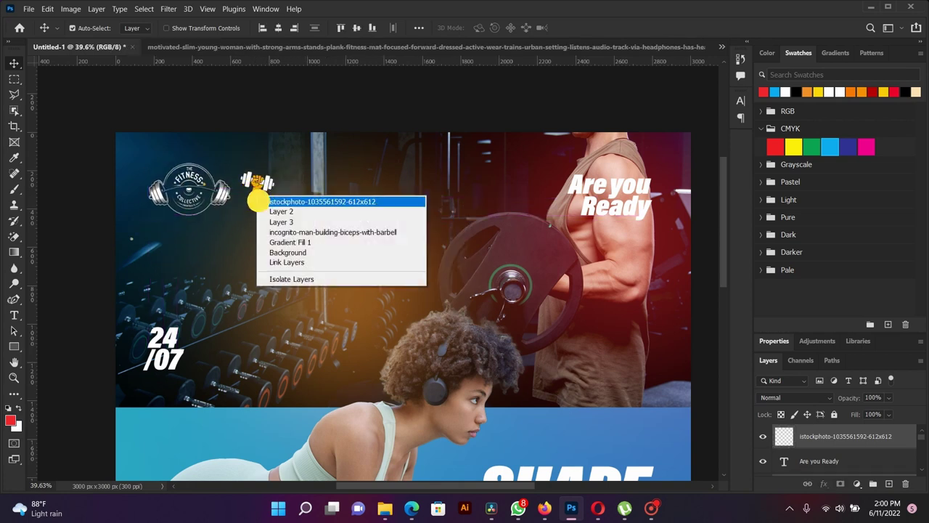
pyautogui.click(291, 197)
pyautogui.hotkey('ctrl', 't')
pyautogui.moveTo(275, 208); pyautogui.dragTo(279, 217)
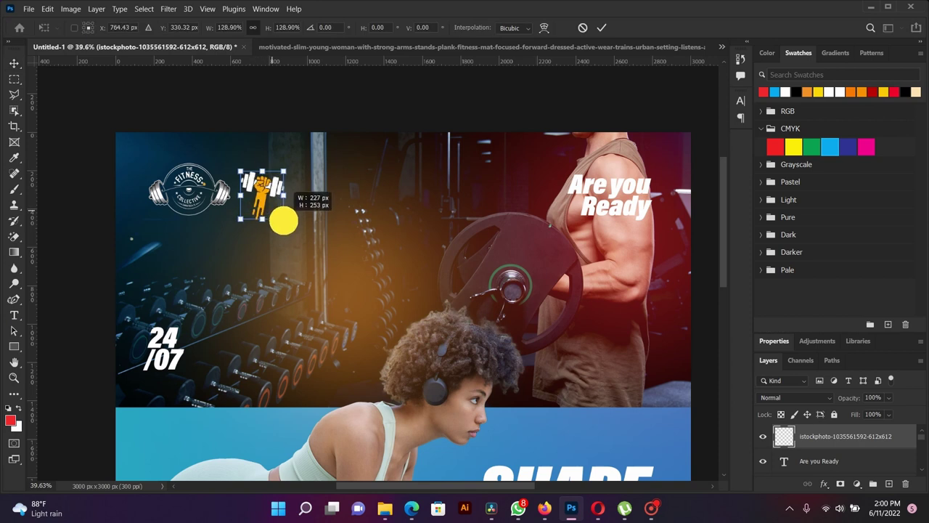
pyautogui.moveTo(280, 171); pyautogui.dragTo(293, 166)
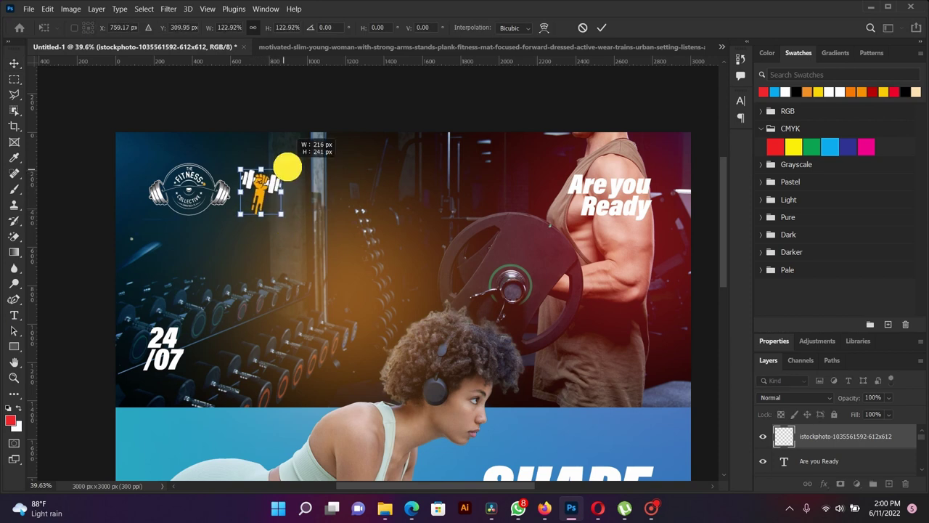
pyautogui.press('Return')
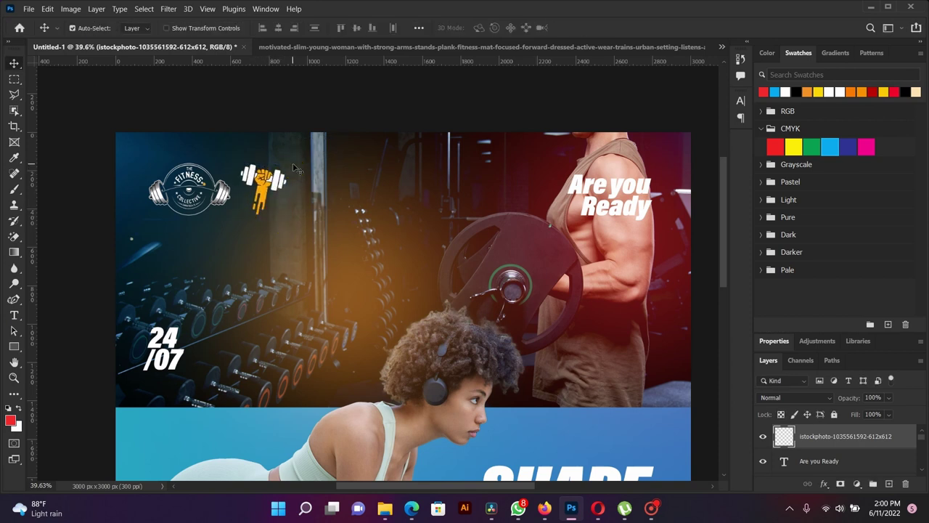
pyautogui.moveTo(226, 194); pyautogui.dragTo(229, 197)
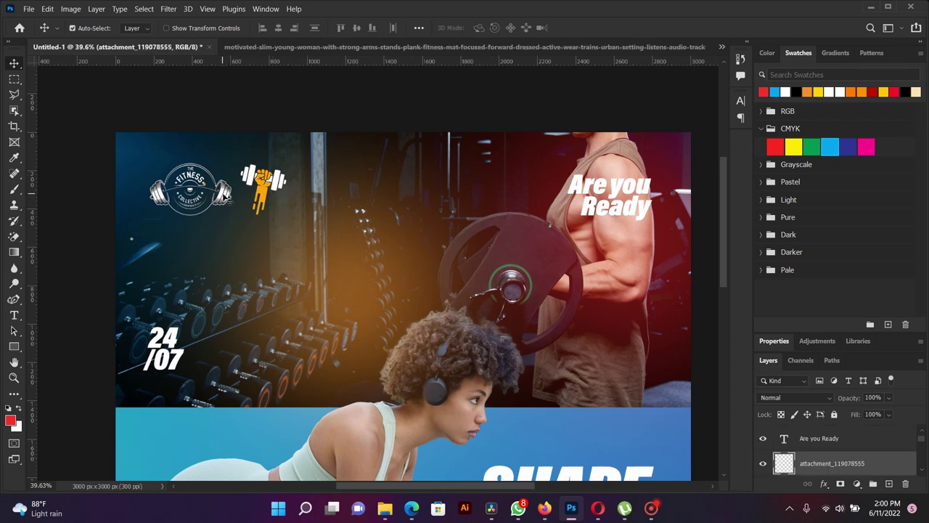
# Step: Nudge the 24/07 text slightly right in its lower-left position
pyautogui.scroll(-3, 229, 198)
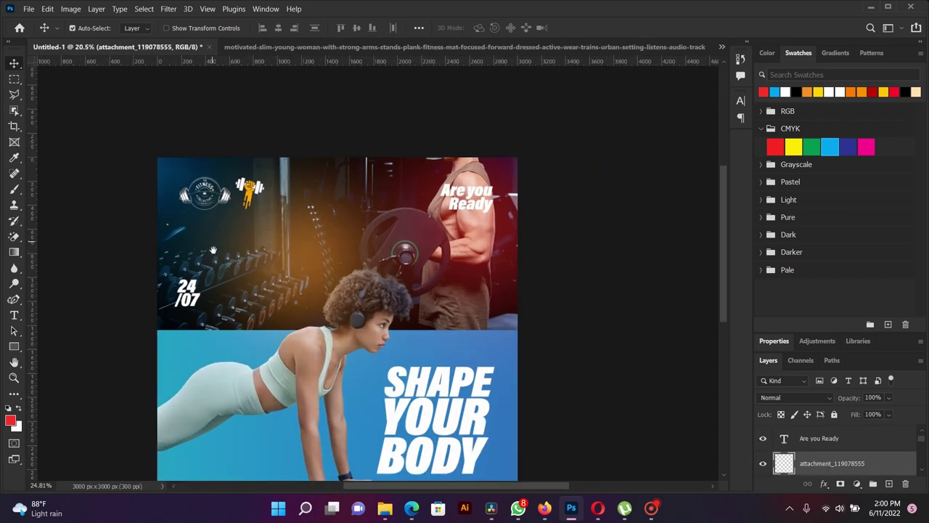
pyautogui.scroll(3, 222, 271)
pyautogui.click(203, 286)
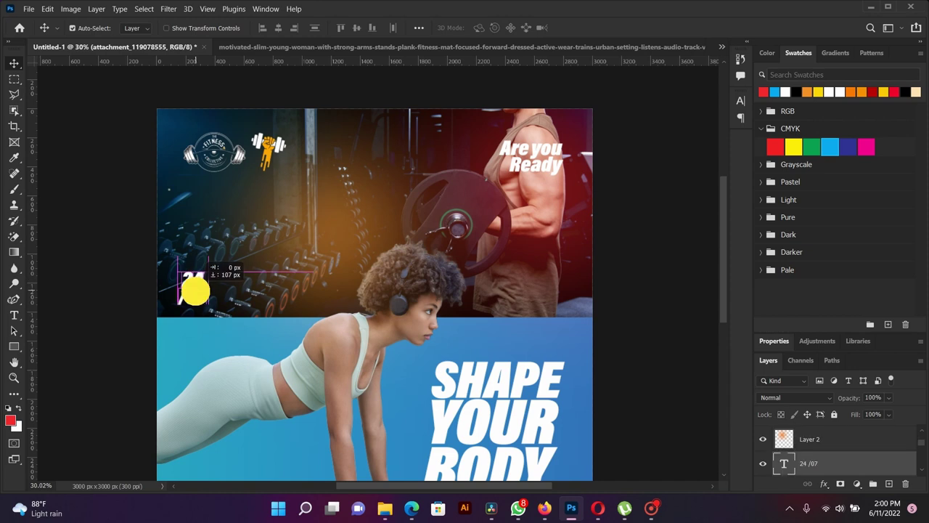
pyautogui.scroll(1, 215, 293)
pyautogui.moveTo(199, 294); pyautogui.dragTo(212, 295)
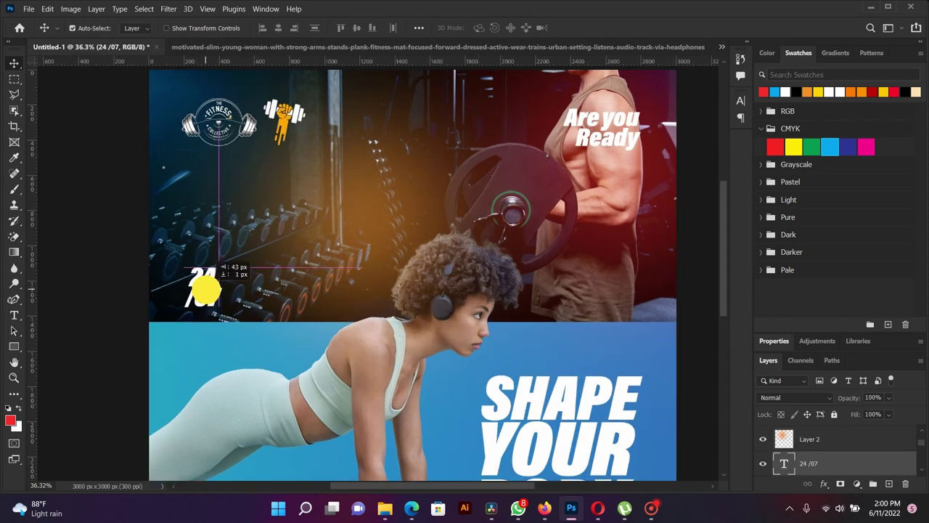
pyautogui.scroll(-2, 240, 283)
pyautogui.scroll(2, 271, 270)
pyautogui.moveTo(300, 224); pyautogui.dragTo(290, 209)
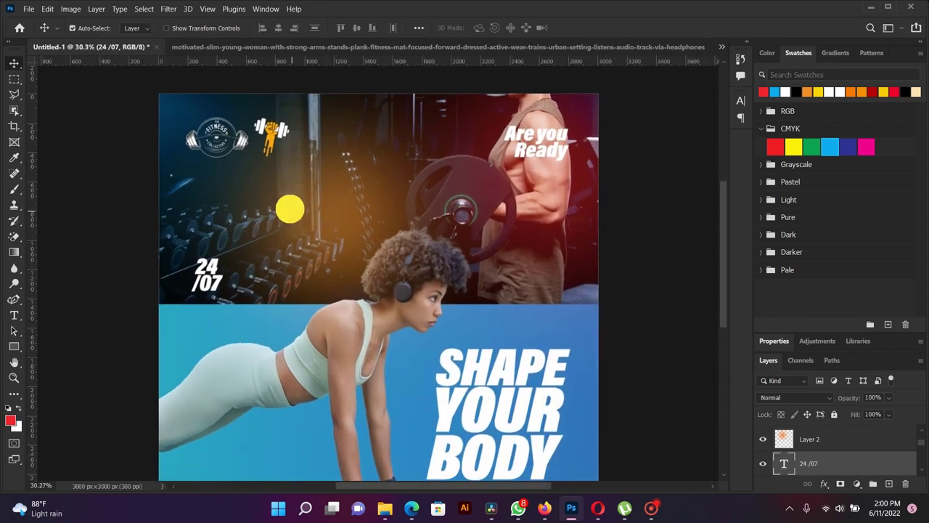
pyautogui.rightClick(533, 145)
pyautogui.click(571, 139)
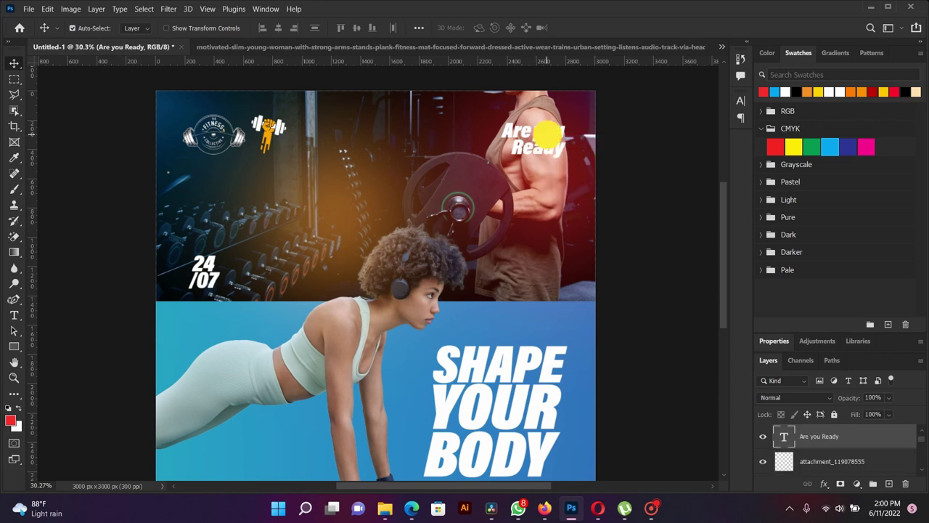
# Step: Nudge Are you Ready up, then give Layer 4's red glow a dark red Color Overlay
pyautogui.moveTo(549, 145); pyautogui.dragTo(552, 139)
pyautogui.rightClick(573, 201)
pyautogui.click(574, 205)
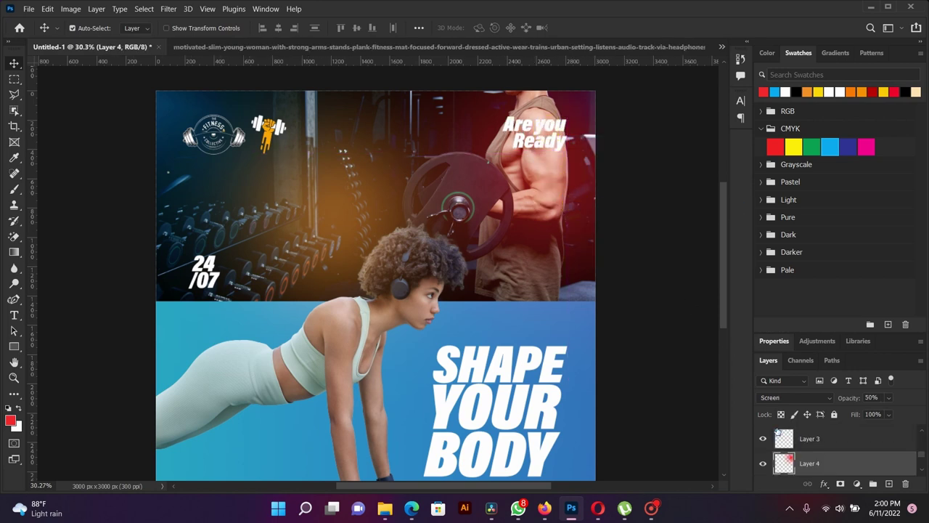
pyautogui.click(847, 463)
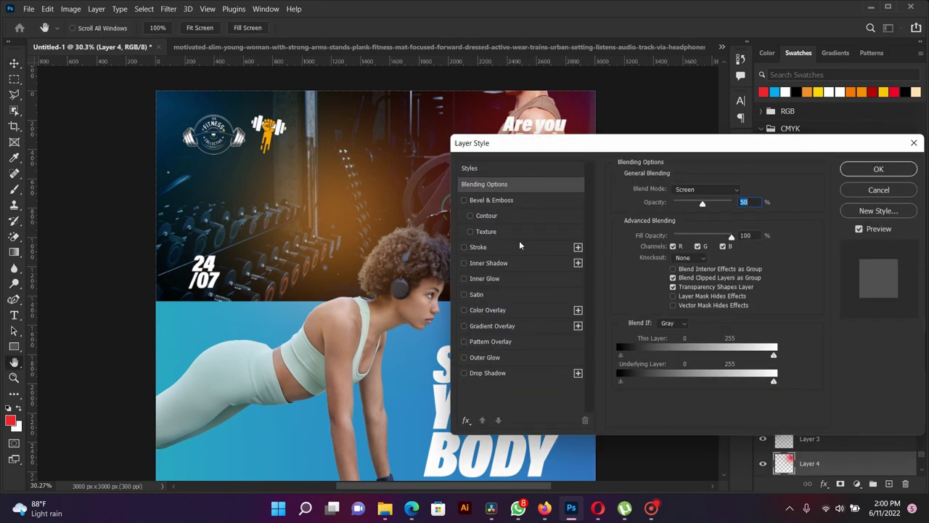
pyautogui.click(483, 310)
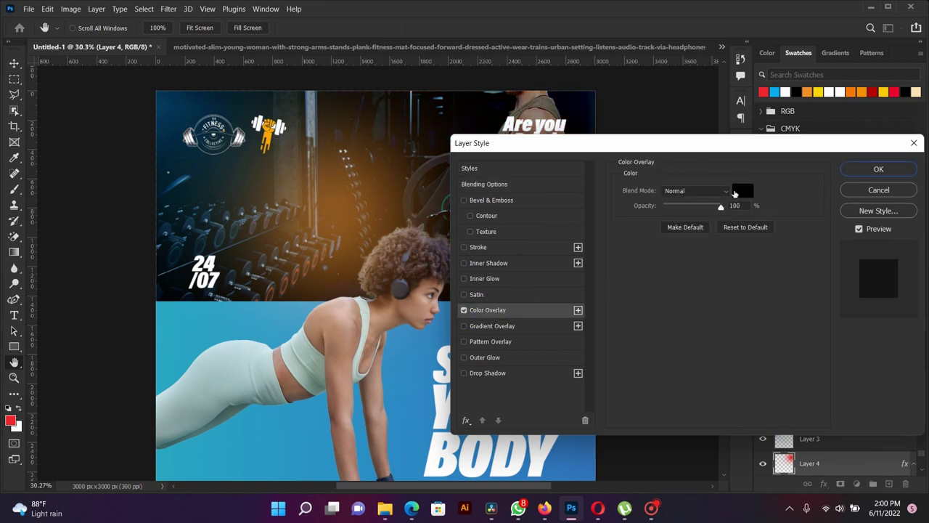
pyautogui.click(740, 186)
pyautogui.click(741, 221)
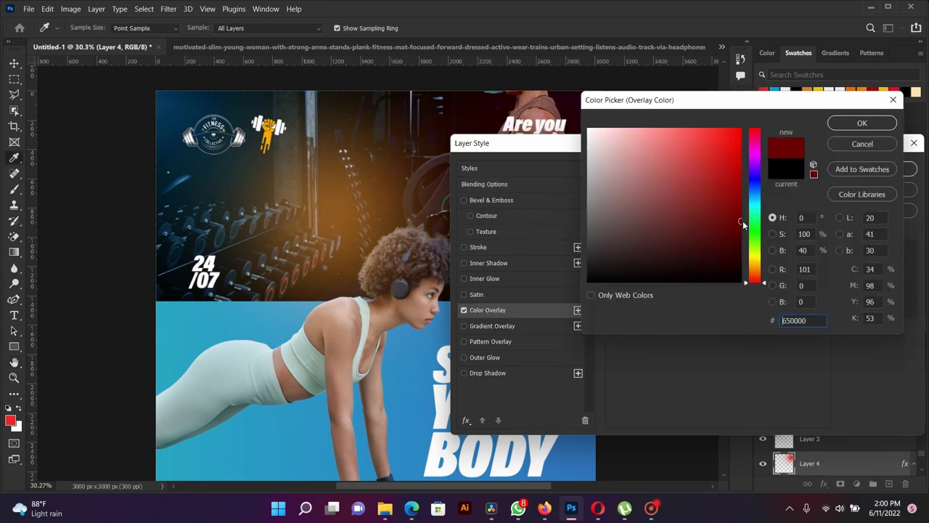
pyautogui.moveTo(734, 225); pyautogui.dragTo(741, 217)
pyautogui.click(739, 232)
pyautogui.click(849, 124)
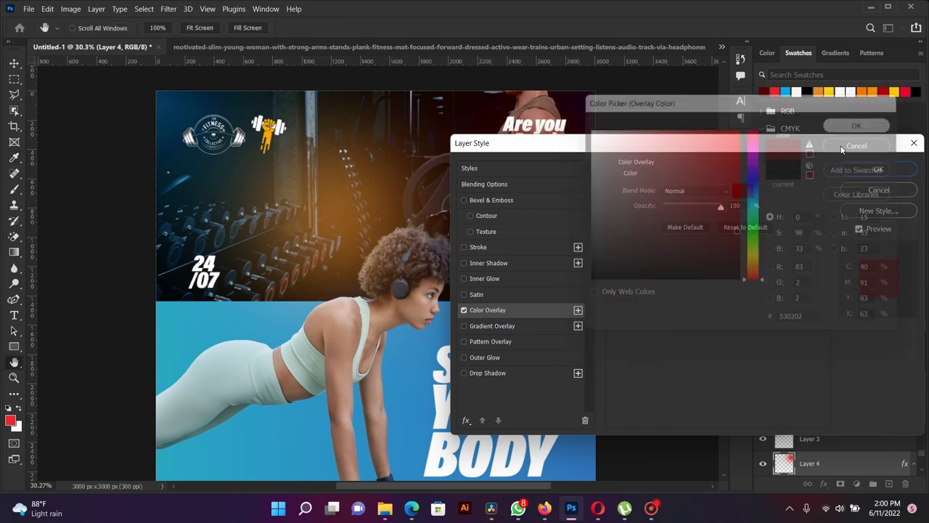
pyautogui.click(877, 166)
# Step: Set the red glow's opacity to 50%, keeping Screen blend mode
pyautogui.click(866, 398)
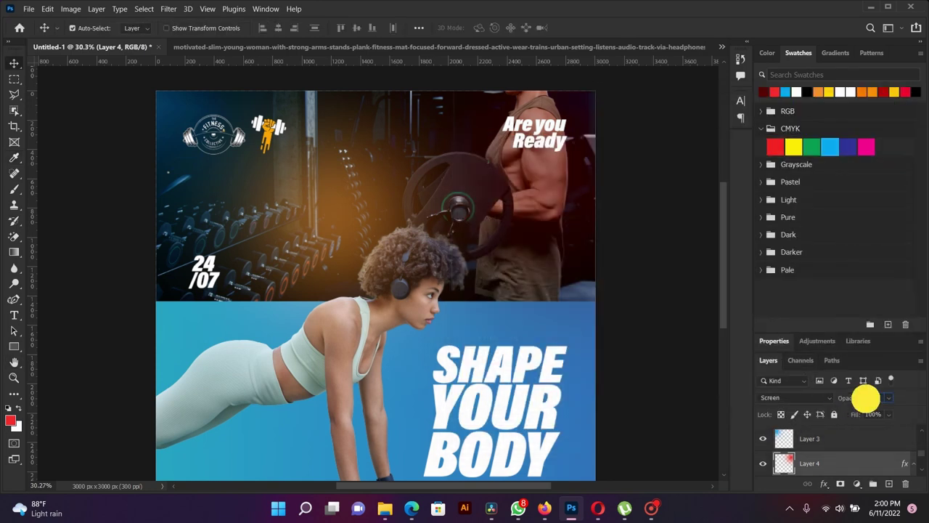
pyautogui.write('95')
pyautogui.press('Return')
pyautogui.moveTo(854, 397); pyautogui.dragTo(844, 398)
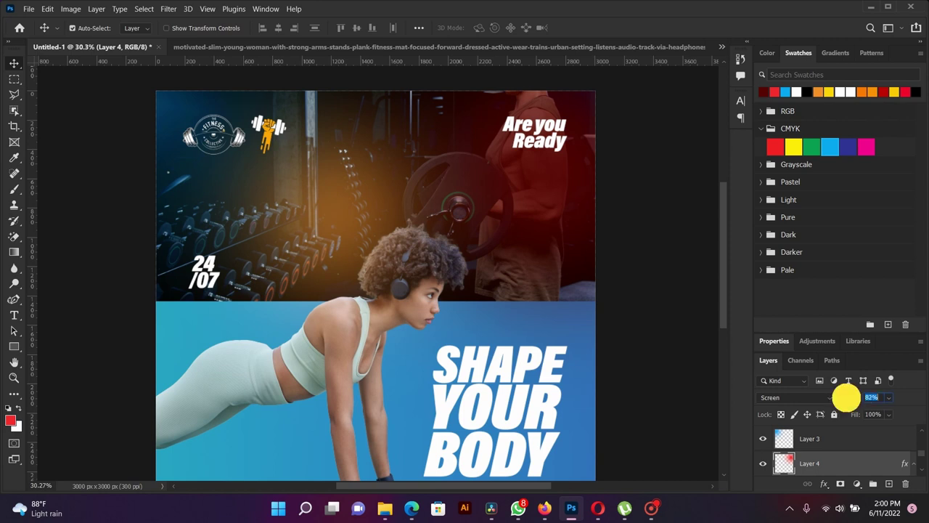
pyautogui.write('77')
pyautogui.click(799, 397)
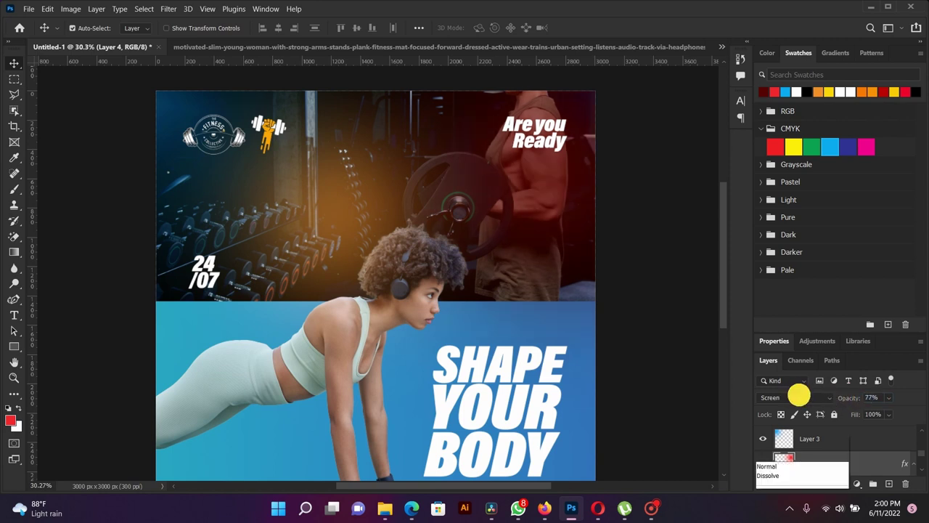
pyautogui.click(764, 295)
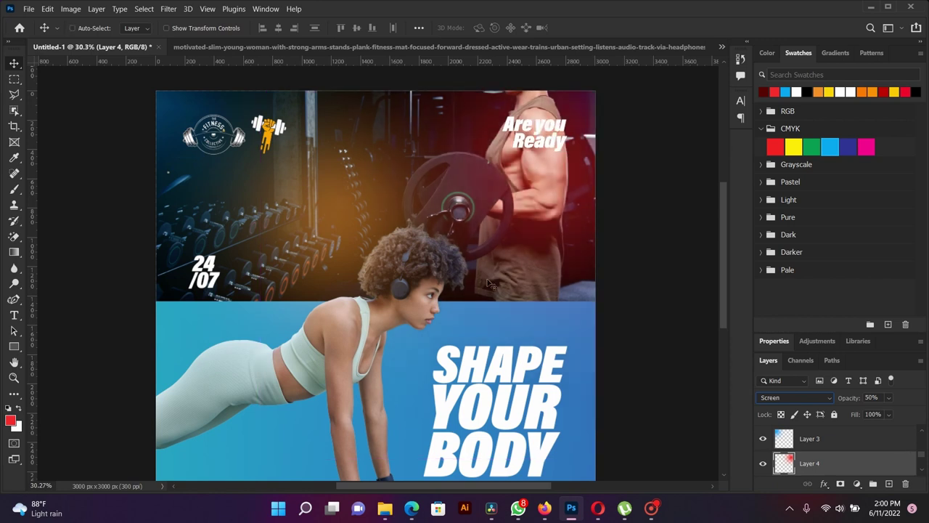
# Step: Apply Levels to the orange glow layer, raising the black input to 8
pyautogui.scroll(-2, 313, 222)
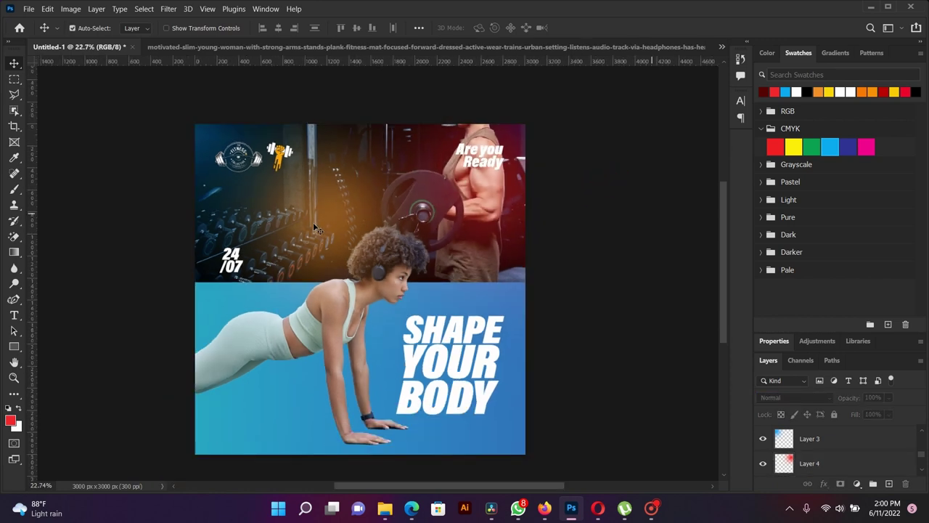
pyautogui.scroll(2, 313, 222)
pyautogui.moveTo(252, 252)
pyautogui.mouseDown()
pyautogui.moveTo(258, 206)
pyautogui.moveTo(290, 222)
pyautogui.mouseUp()
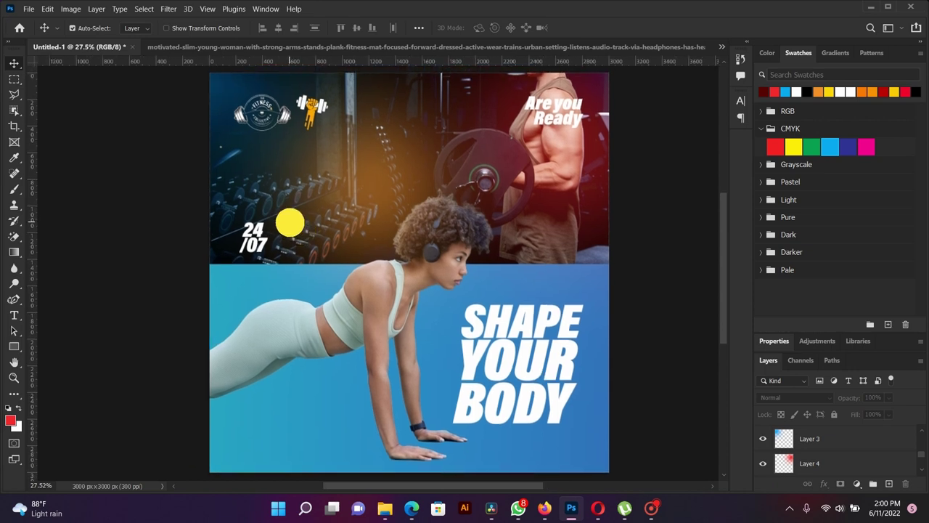
pyautogui.rightClick(382, 311)
pyautogui.click(385, 317)
pyautogui.hotkey('ctrl', 'l')
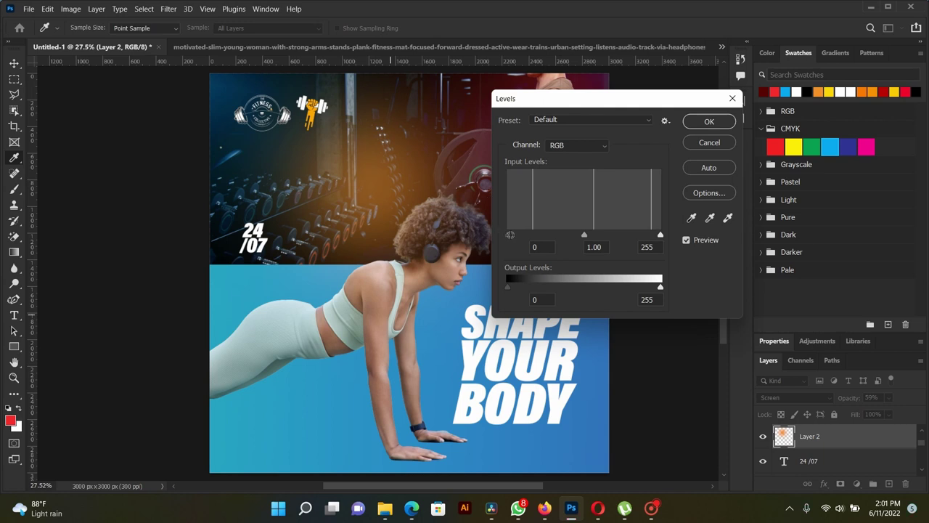
pyautogui.moveTo(511, 235); pyautogui.dragTo(513, 235)
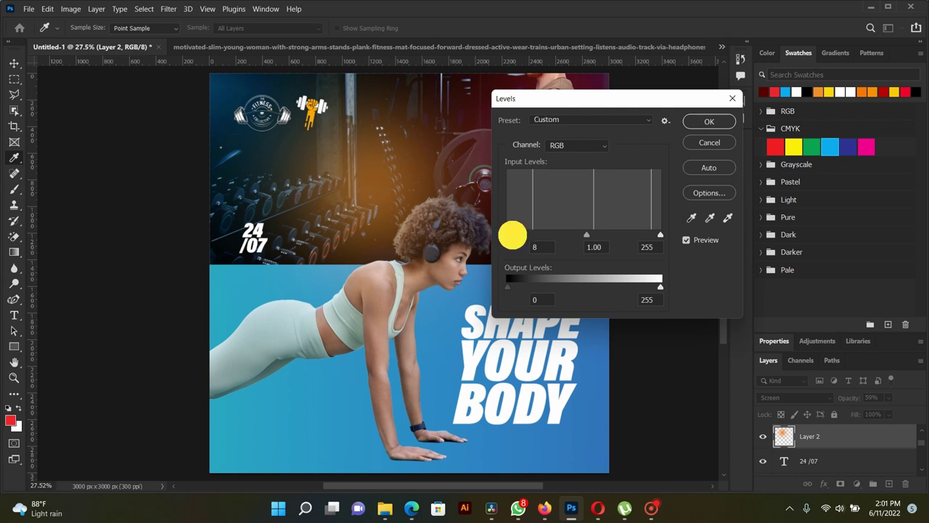
pyautogui.press('Return')
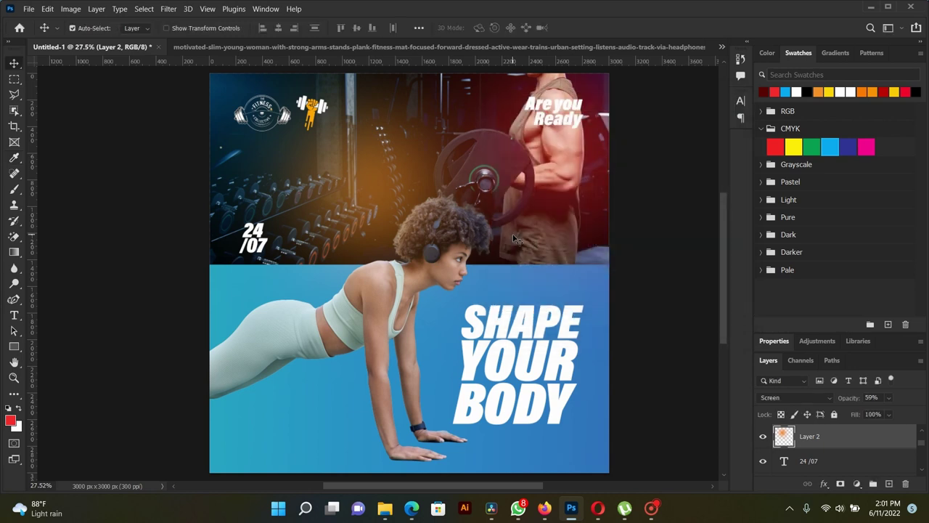
# Step: Move the orange glow to a new spot on the gym photo
pyautogui.scroll(-2, 444, 291)
pyautogui.scroll(-1, 443, 292)
pyautogui.scroll(1, 443, 292)
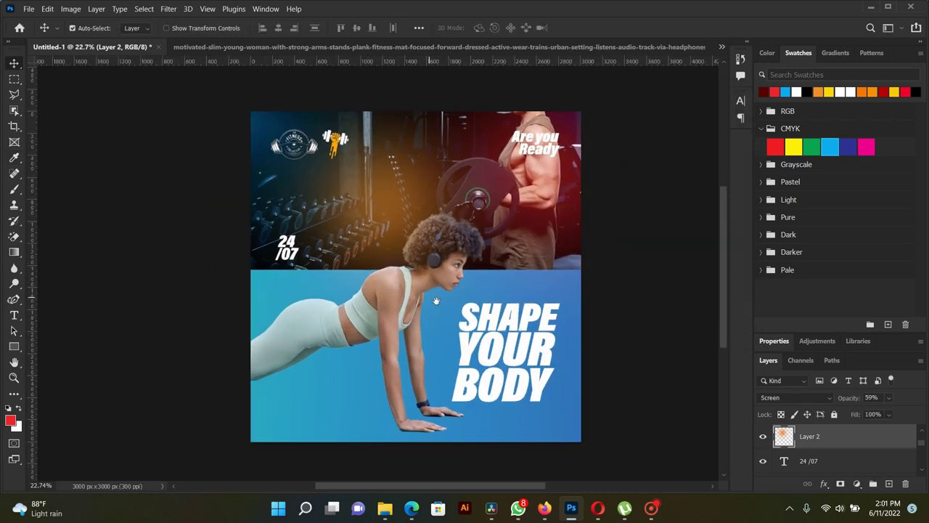
pyautogui.scroll(1, 428, 292)
pyautogui.moveTo(384, 200)
pyautogui.mouseDown()
pyautogui.moveTo(376, 209)
pyautogui.moveTo(388, 224)
pyautogui.moveTo(363, 218)
pyautogui.mouseUp()
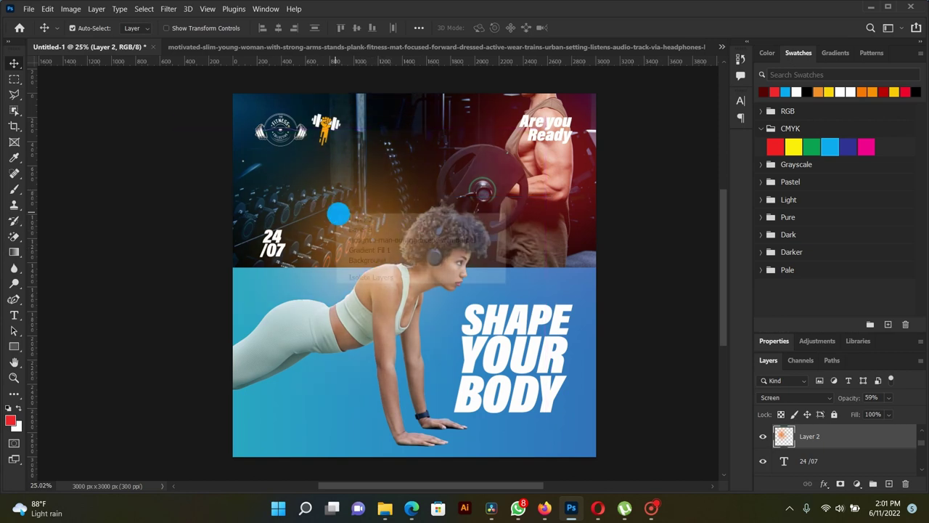
# Step: Try a red brush stroke over the top of the photo, then undo it
pyautogui.click(14, 189)
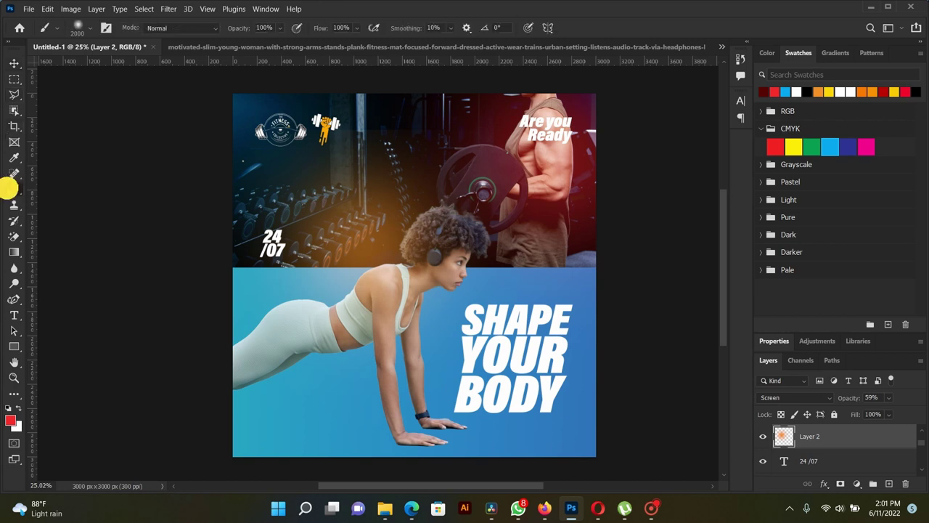
pyautogui.rightClick(14, 189)
pyautogui.click(59, 187)
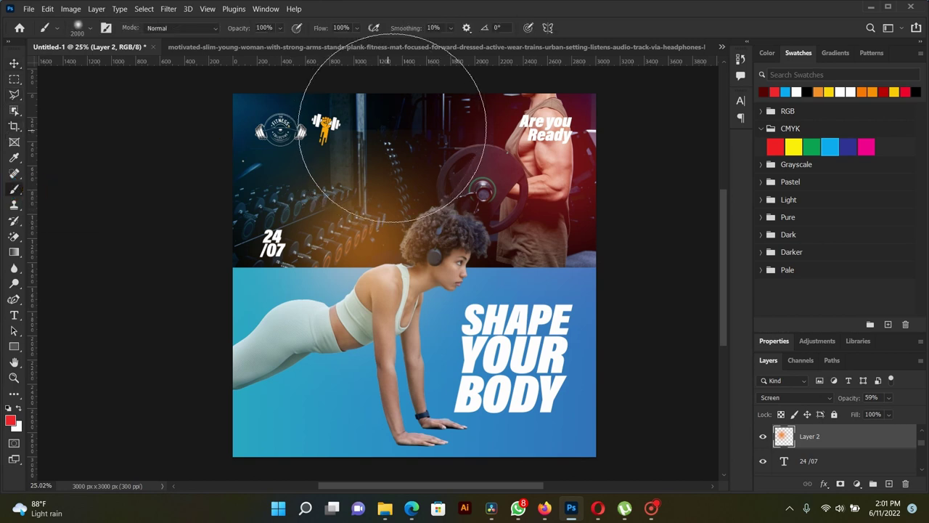
pyautogui.moveTo(384, 93)
pyautogui.mouseDown()
pyautogui.moveTo(396, 87)
pyautogui.moveTo(377, 82)
pyautogui.moveTo(396, 108)
pyautogui.mouseUp()
pyautogui.hotkey('ctrl', 'z')
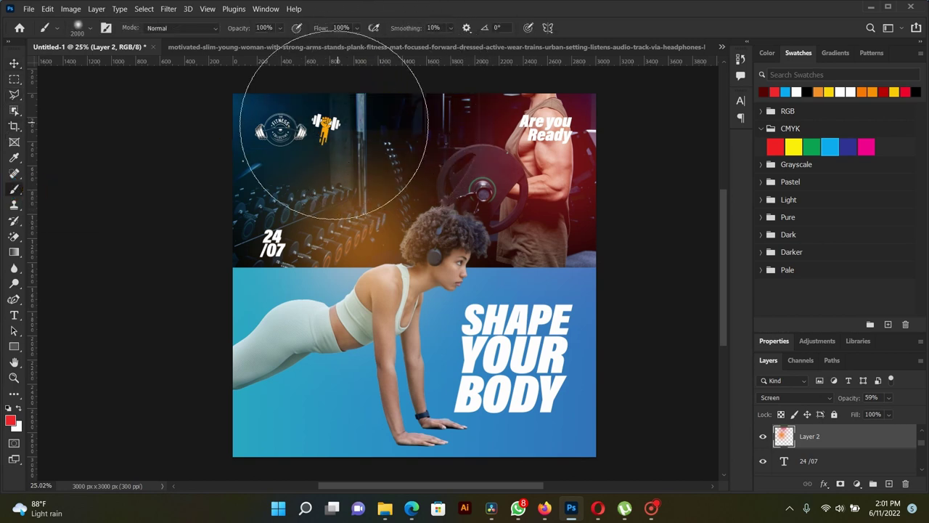
# Step: Erase the top of the orange glow with the Eraser and set it to 50% opacity
pyautogui.click(14, 237)
pyautogui.rightClick(14, 236)
pyautogui.click(42, 247)
pyautogui.rightClick(14, 237)
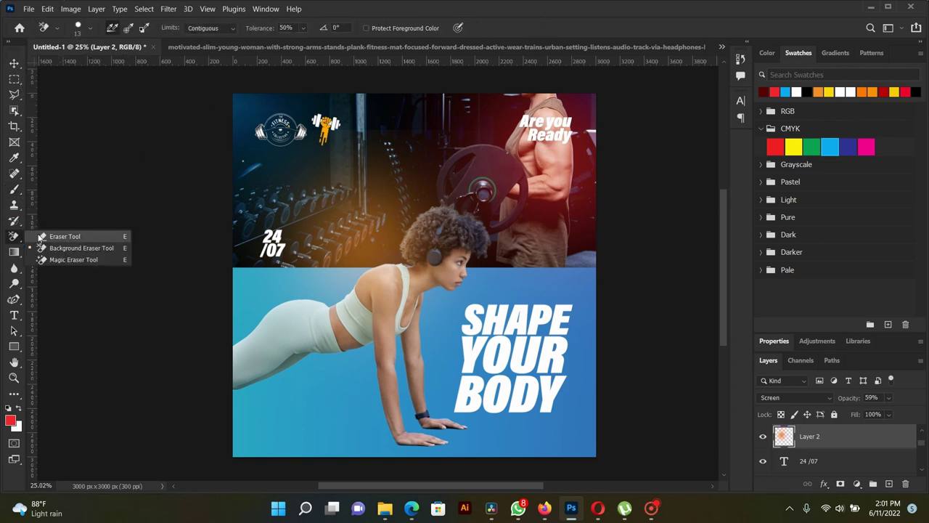
pyautogui.click(65, 237)
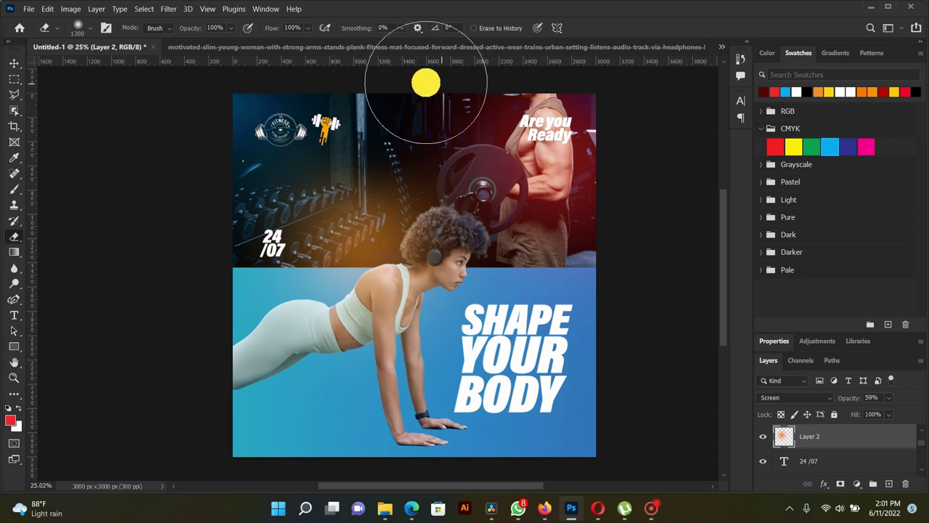
pyautogui.moveTo(373, 106); pyautogui.dragTo(291, 109)
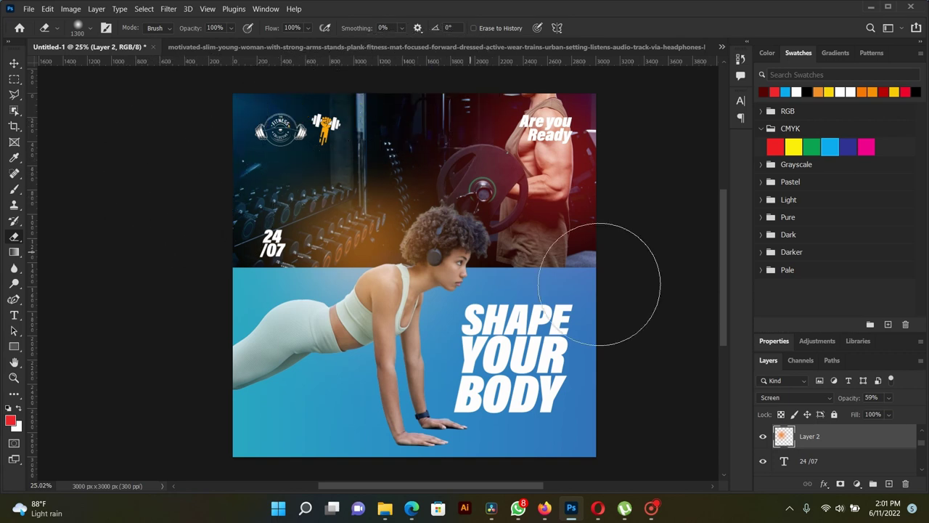
pyautogui.moveTo(849, 400); pyautogui.dragTo(844, 398)
pyautogui.click(13, 63)
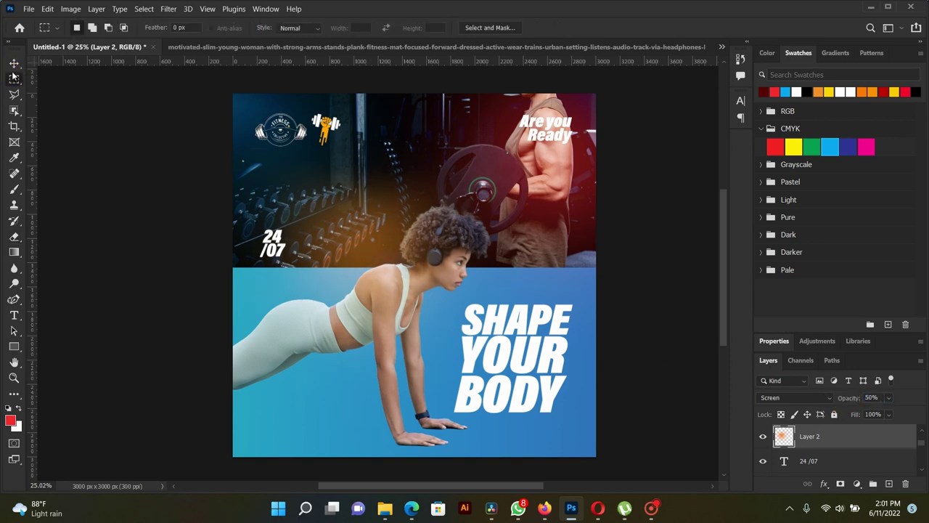
# Step: Select the planking woman's layer and apply Levels, nudging the black input up slightly
pyautogui.rightClick(279, 343)
pyautogui.click(300, 342)
pyautogui.hotkey('ctrl', 'l')
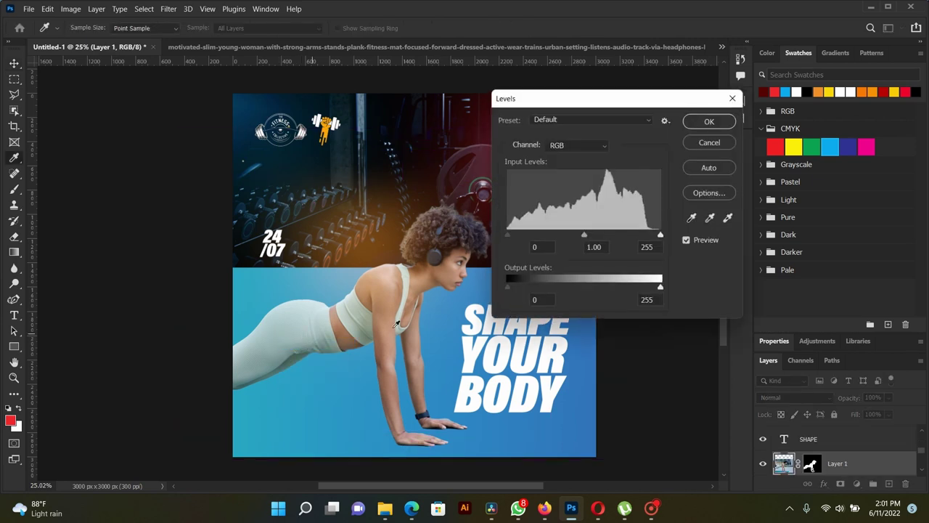
pyautogui.moveTo(508, 236); pyautogui.dragTo(510, 236)
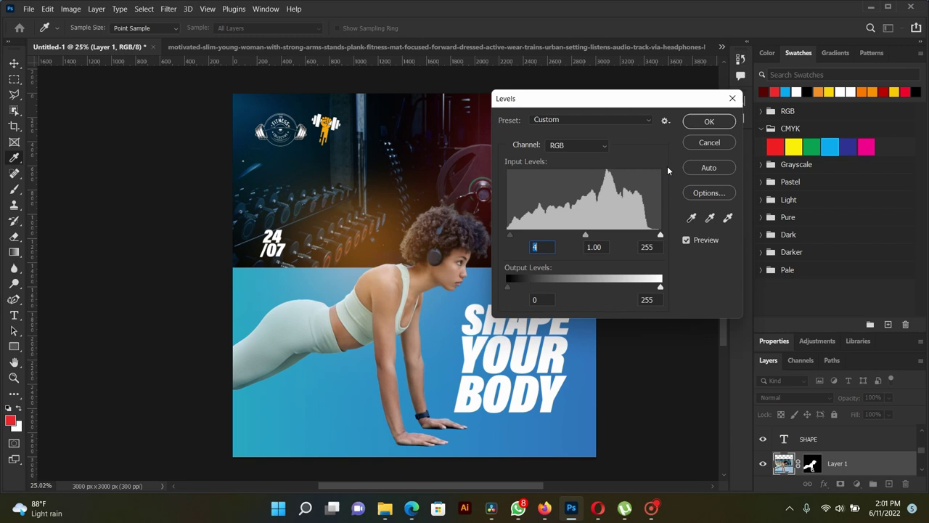
pyautogui.click(702, 124)
# Step: With the Move tool, pan around the canvas and drag elements into new positions
pyautogui.press('v')
pyautogui.scroll(-2, 410, 298)
pyautogui.scroll(1, 410, 297)
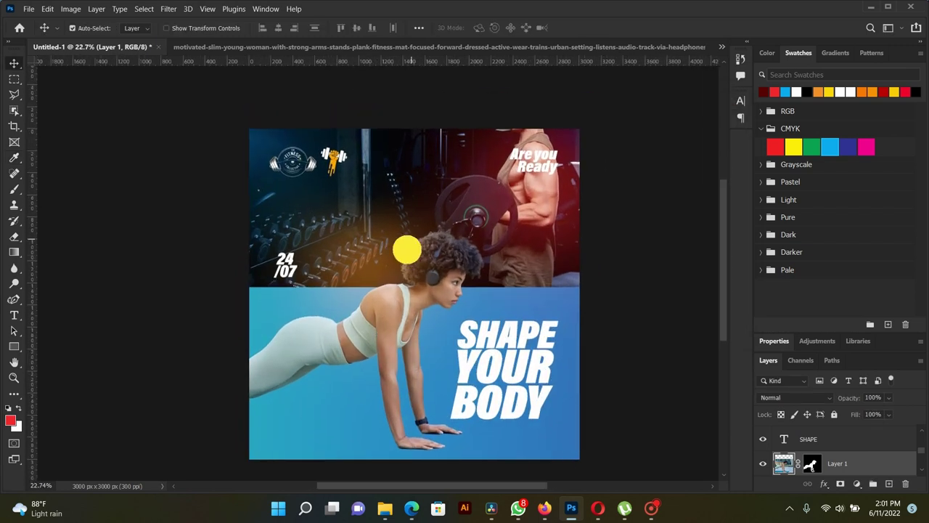
pyautogui.hscroll(1, 408, 249)
pyautogui.scroll(-1, 380, 233)
pyautogui.scroll(-2, 357, 290)
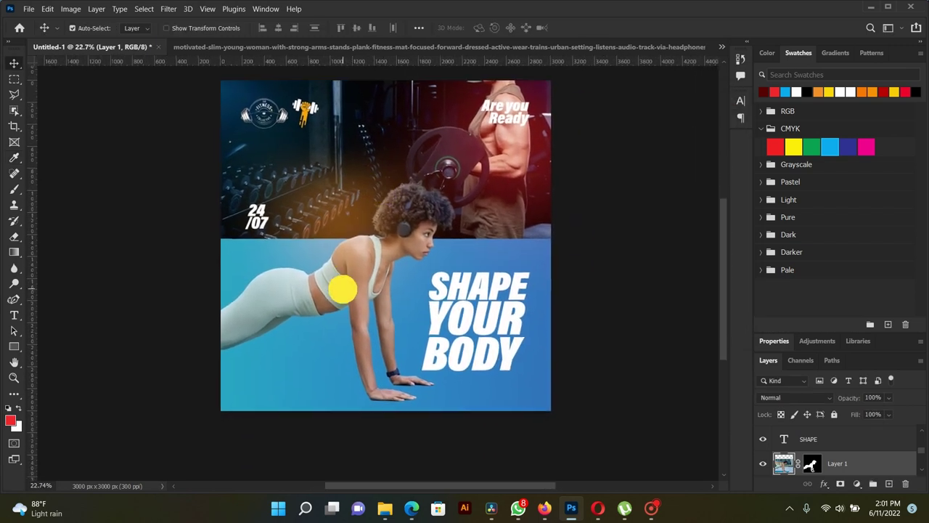
pyautogui.scroll(1, 343, 290)
pyautogui.scroll(1, 352, 215)
pyautogui.scroll(2, 339, 319)
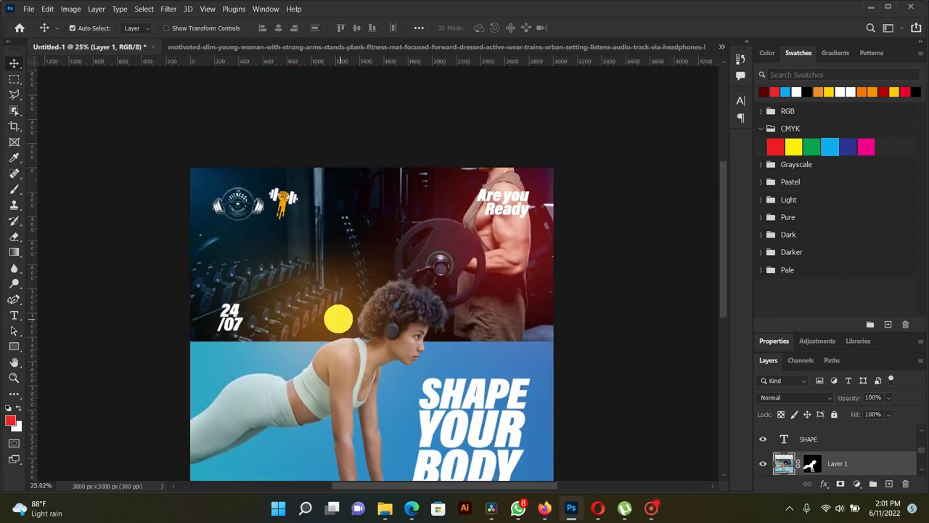
pyautogui.moveTo(339, 318); pyautogui.dragTo(325, 235)
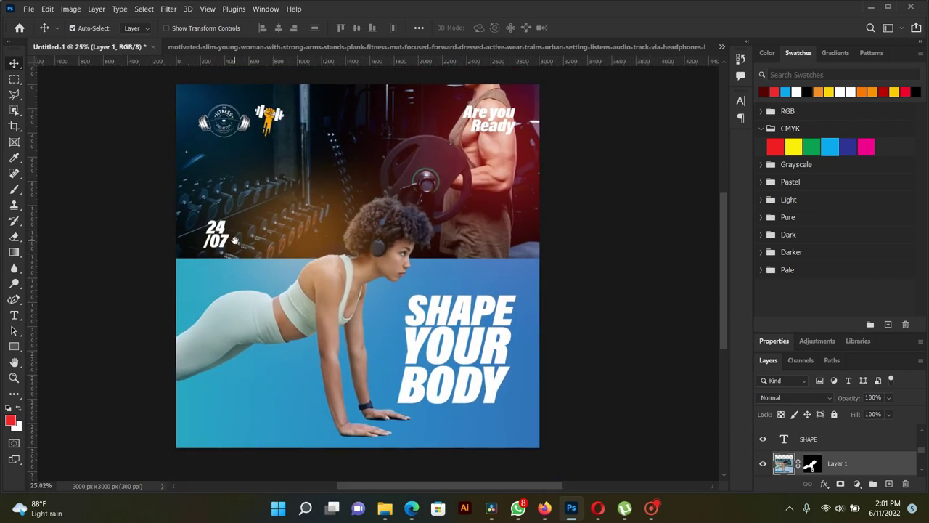
pyautogui.scroll(1, 234, 244)
pyautogui.moveTo(257, 265); pyautogui.dragTo(244, 293)
# Step: Select the orange glow layer, then the 24/07 text layer, from the canvas
pyautogui.rightClick(200, 274)
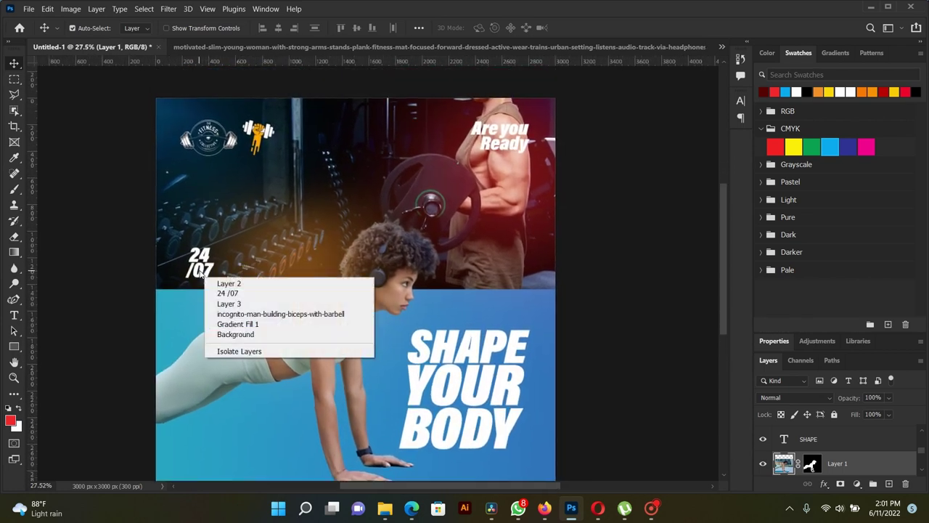
pyautogui.click(225, 283)
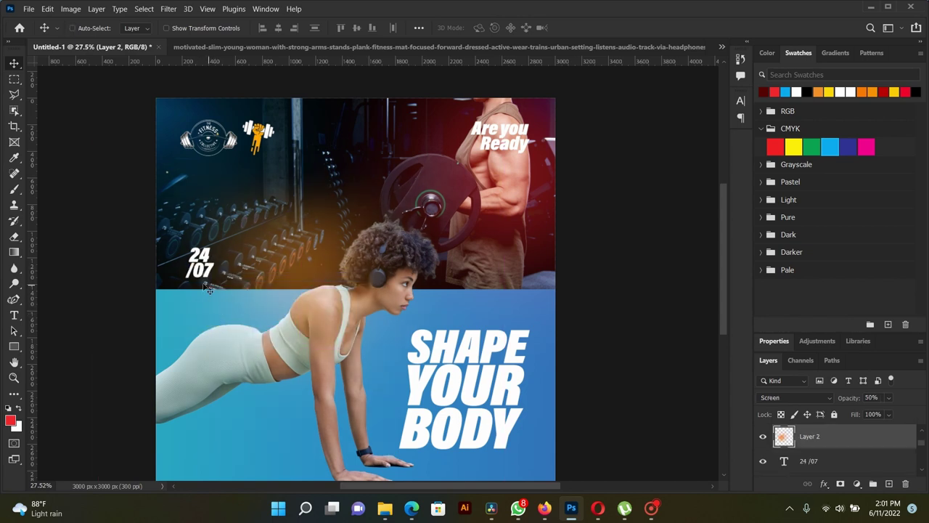
pyautogui.rightClick(197, 258)
pyautogui.click(212, 269)
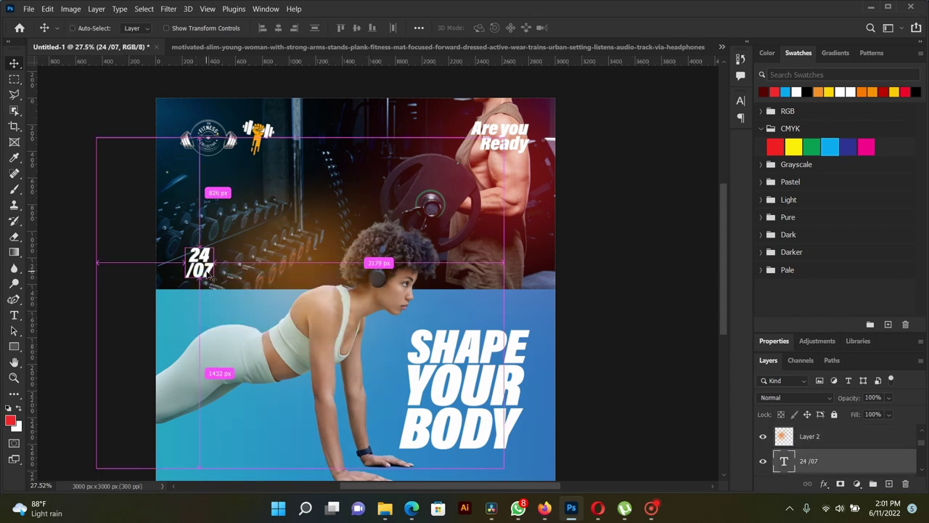
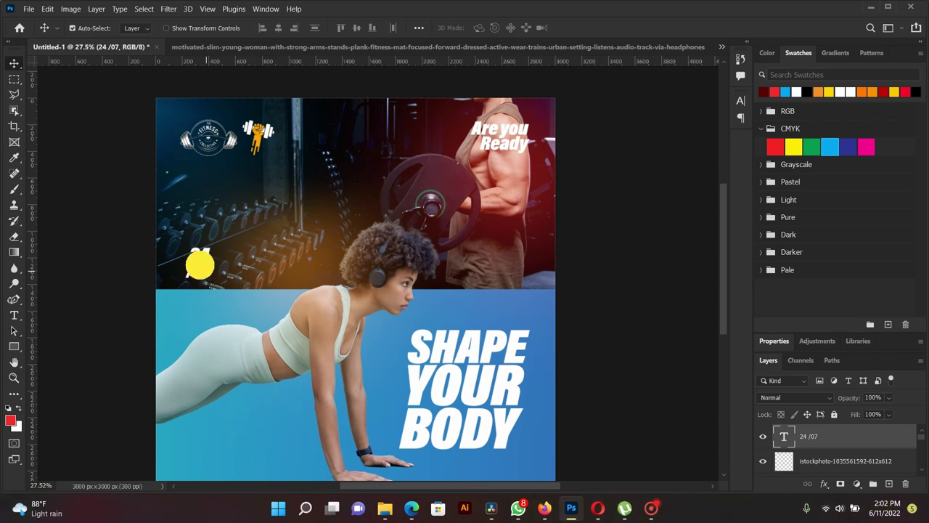
# Step: Move the 24/07 text layer to the lower-left of the gym photo
pyautogui.rightClick(210, 274)
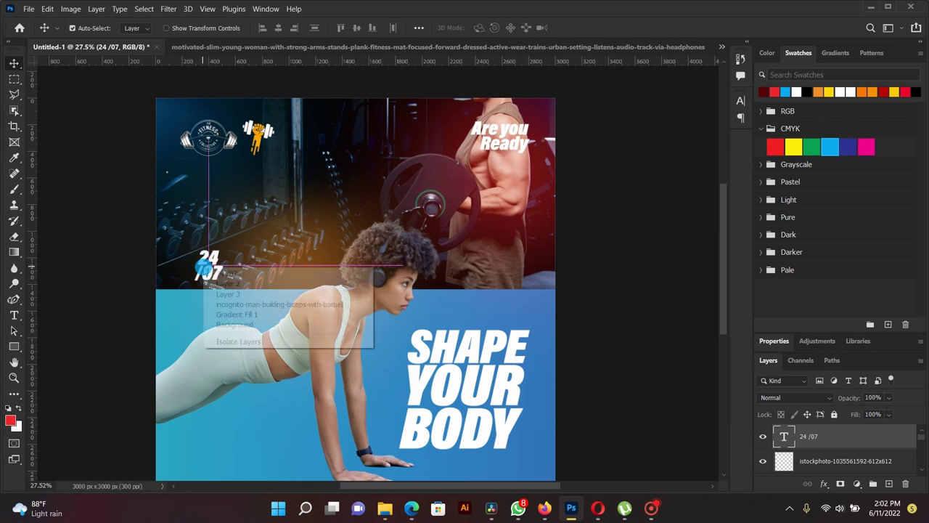
pyautogui.click(221, 273)
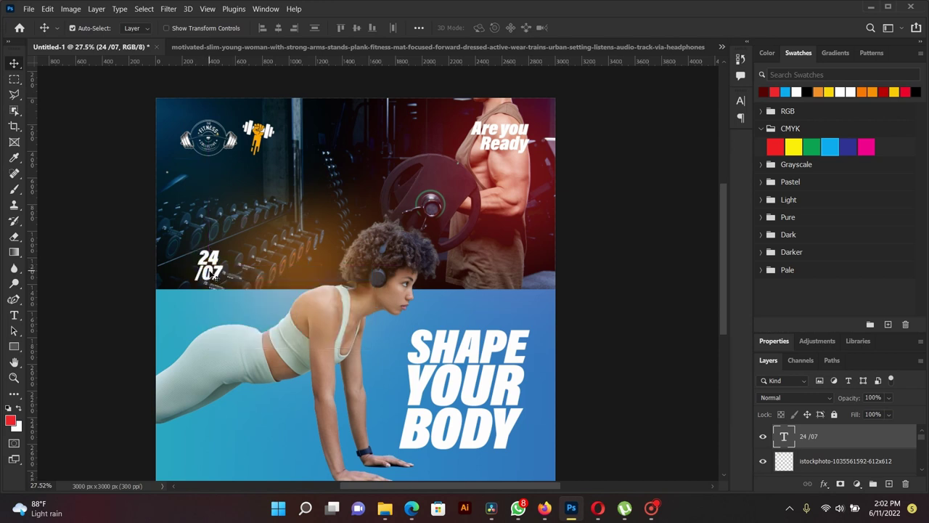
pyautogui.moveTo(210, 270)
pyautogui.mouseDown()
pyautogui.moveTo(473, 201)
pyautogui.moveTo(514, 247)
pyautogui.moveTo(184, 274)
pyautogui.moveTo(213, 197)
pyautogui.moveTo(187, 458)
pyautogui.moveTo(186, 394)
pyautogui.moveTo(160, 265)
pyautogui.moveTo(195, 272)
pyautogui.mouseUp()
# Step: Add a Gradient Overlay layer style to the SHAPE text layer
pyautogui.scroll(-2, 373, 326)
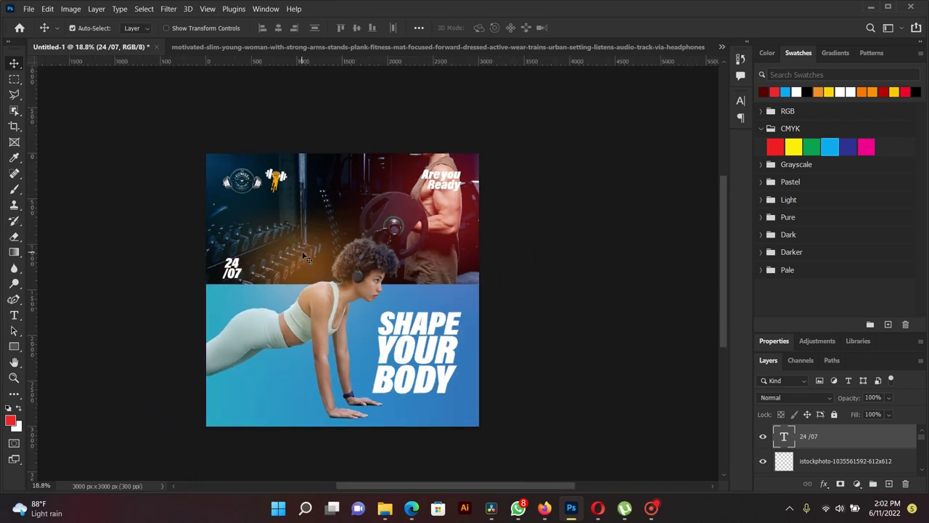
pyautogui.scroll(1, 372, 326)
pyautogui.scroll(2, 372, 326)
pyautogui.scroll(-1, 394, 349)
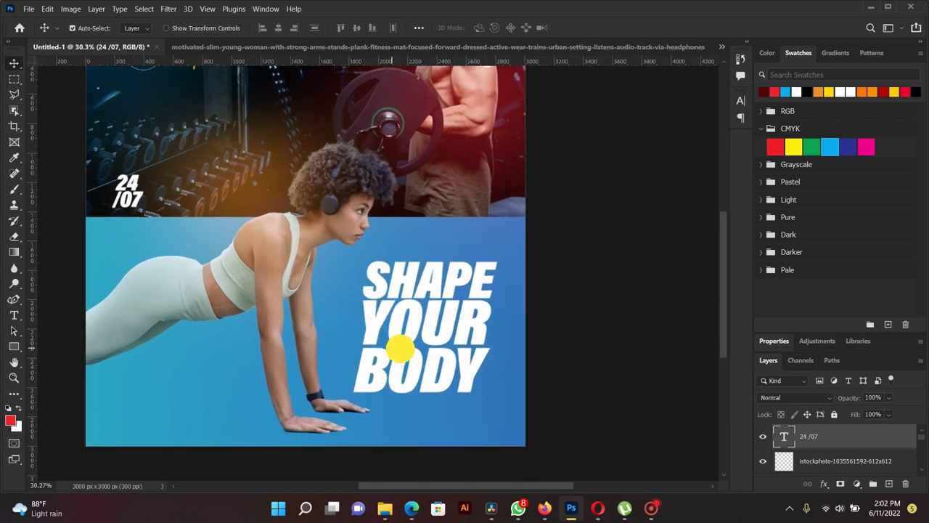
pyautogui.click(432, 293)
pyautogui.click(836, 462)
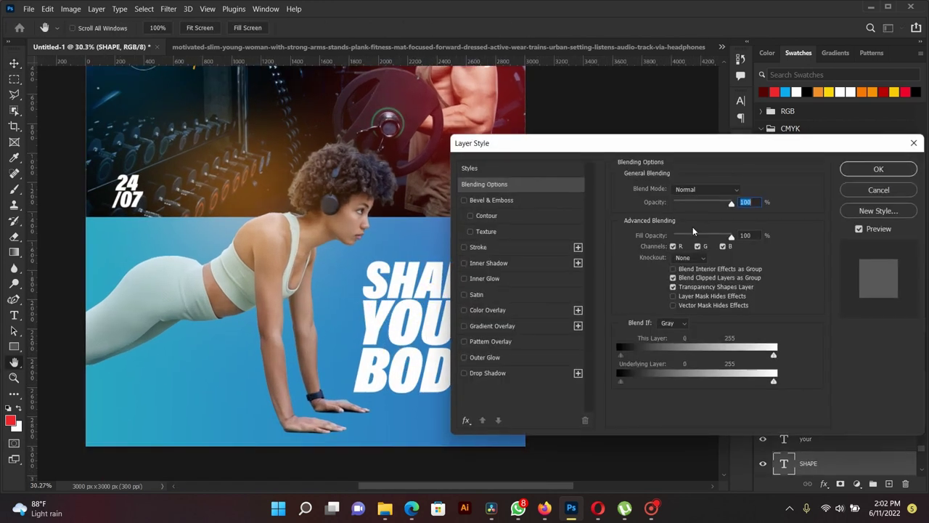
pyautogui.click(507, 326)
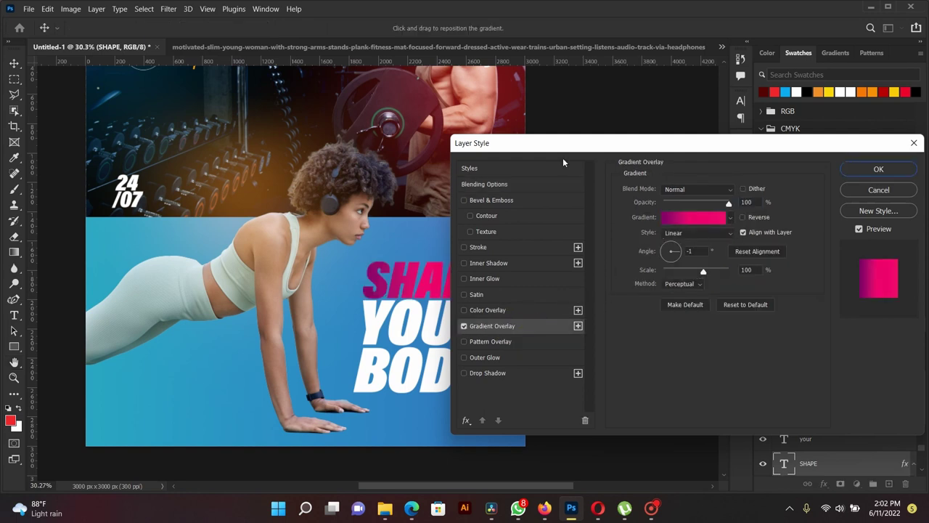
# Step: Set the SHAPE gradient overlay angle to 0 and apply the style
pyautogui.moveTo(541, 144); pyautogui.dragTo(630, 105)
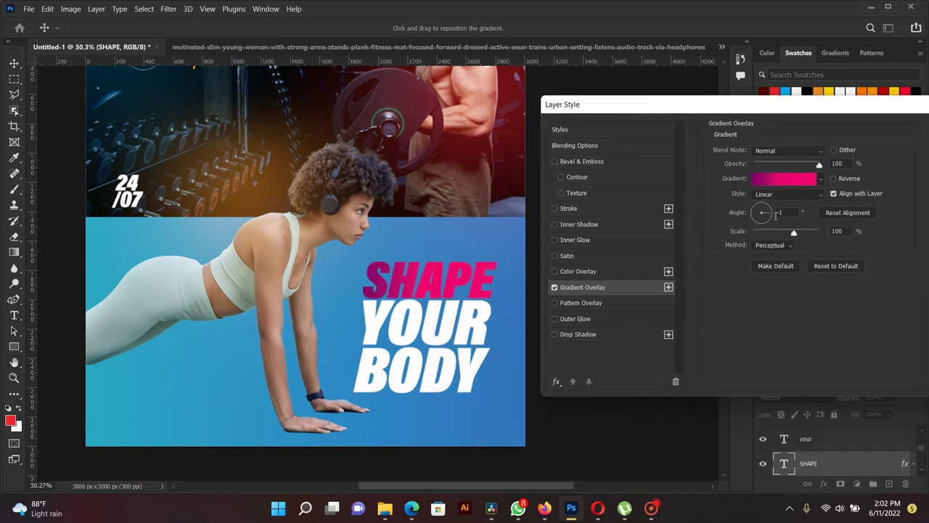
pyautogui.doubleClick(783, 211)
pyautogui.write('0')
pyautogui.moveTo(840, 119); pyautogui.dragTo(726, 98)
pyautogui.click(867, 123)
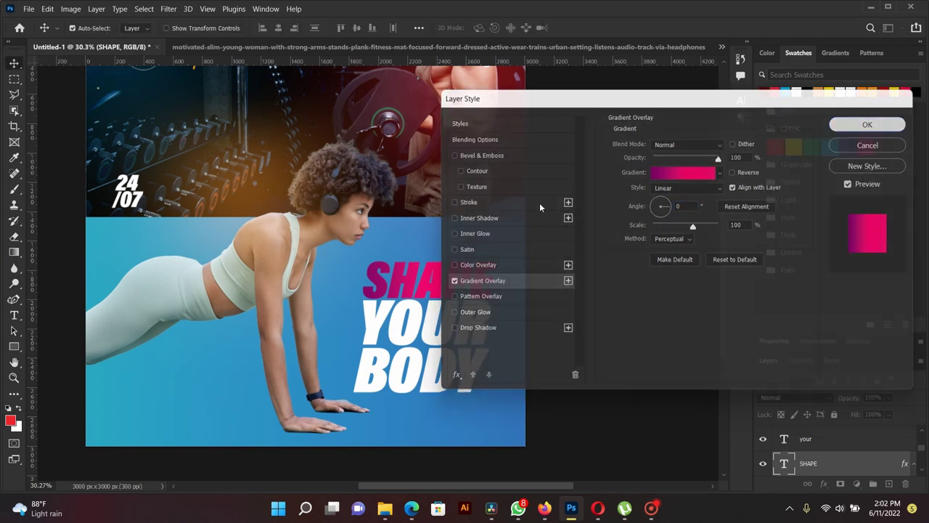
pyautogui.moveTo(428, 305)
pyautogui.mouseDown()
pyautogui.moveTo(516, 311)
pyautogui.moveTo(472, 298)
pyautogui.mouseUp()
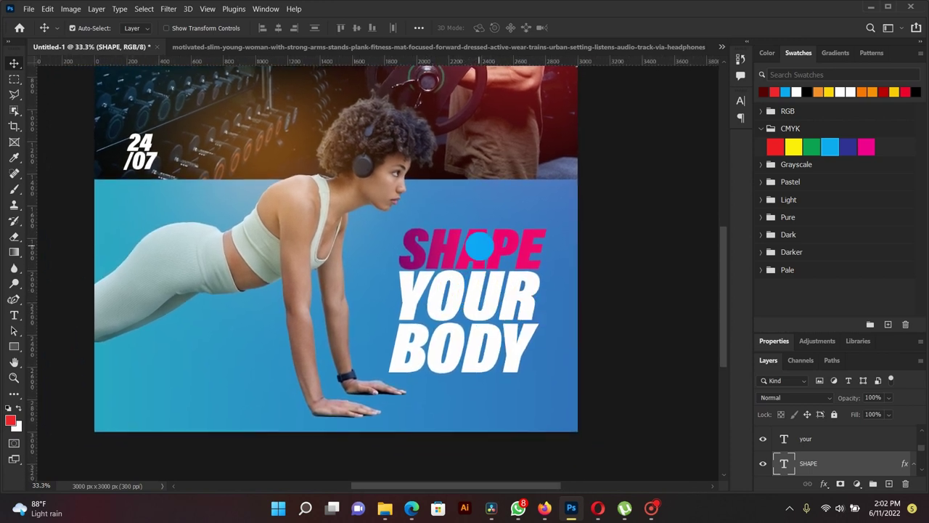
# Step: Select the Gradient Fill 1 background layer and open its gradient fill settings
pyautogui.rightClick(482, 244)
pyautogui.click(503, 252)
pyautogui.scroll(-3, 799, 443)
pyautogui.scroll(-3, 799, 443)
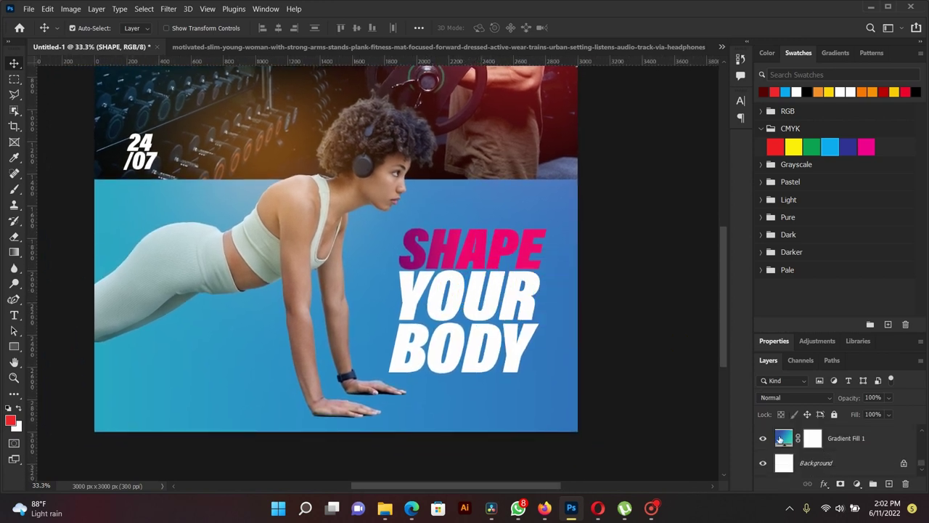
pyautogui.click(777, 436)
pyautogui.doubleClick(781, 437)
# Step: Apply a vivid green-yellow preset from the Greens gradients to the background
pyautogui.click(662, 119)
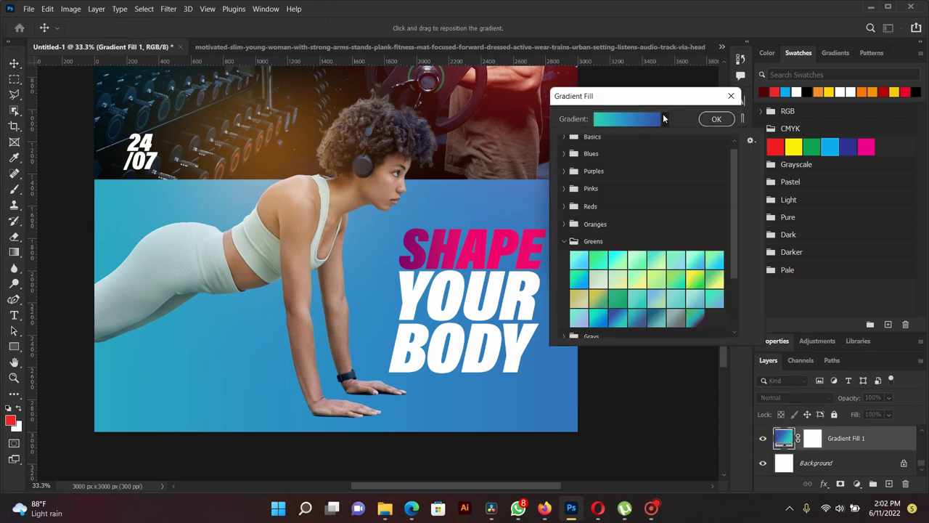
pyautogui.click(654, 318)
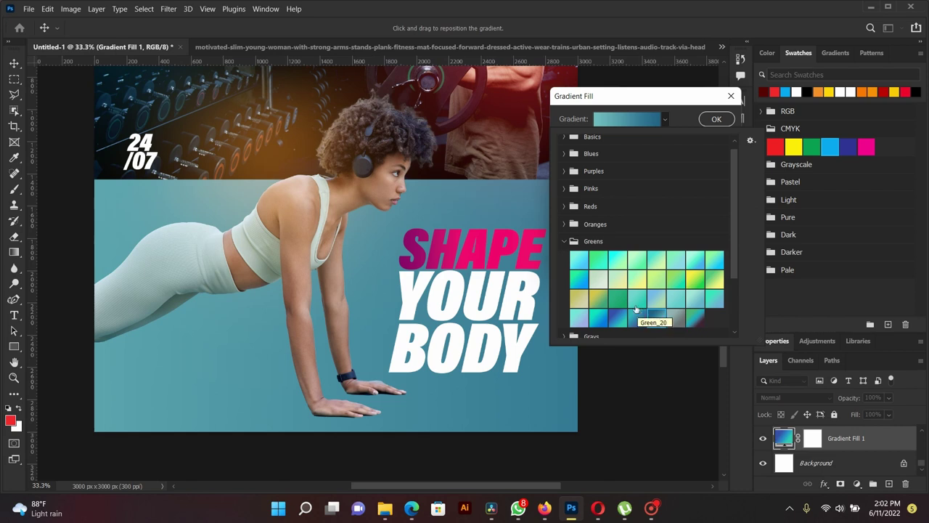
pyautogui.click(615, 283)
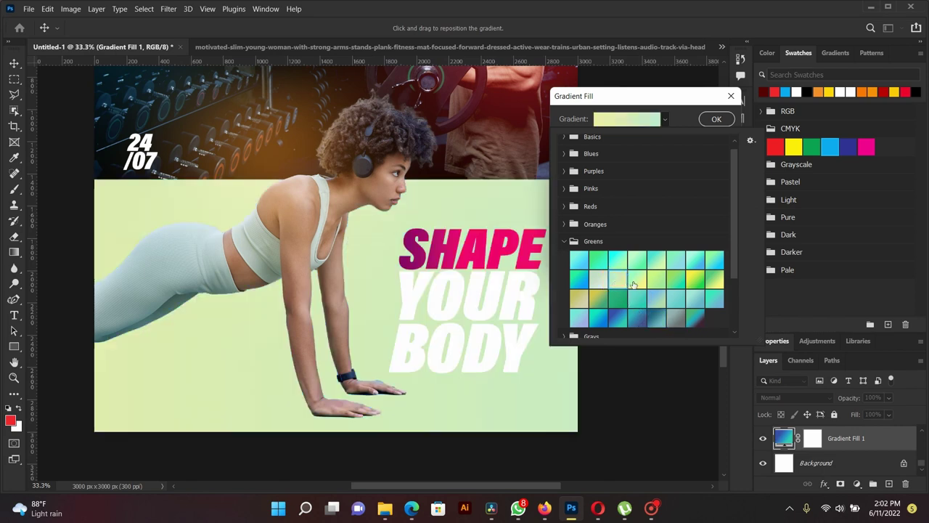
pyautogui.click(652, 281)
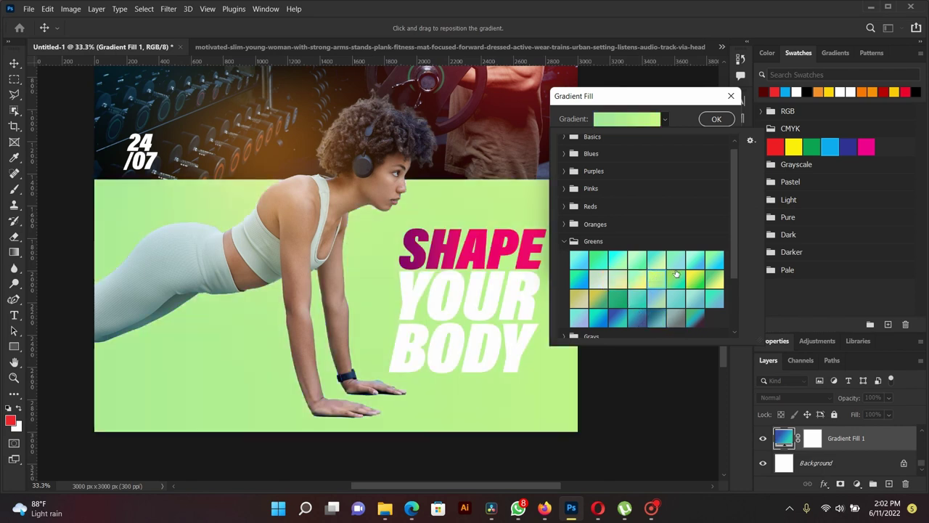
pyautogui.click(692, 281)
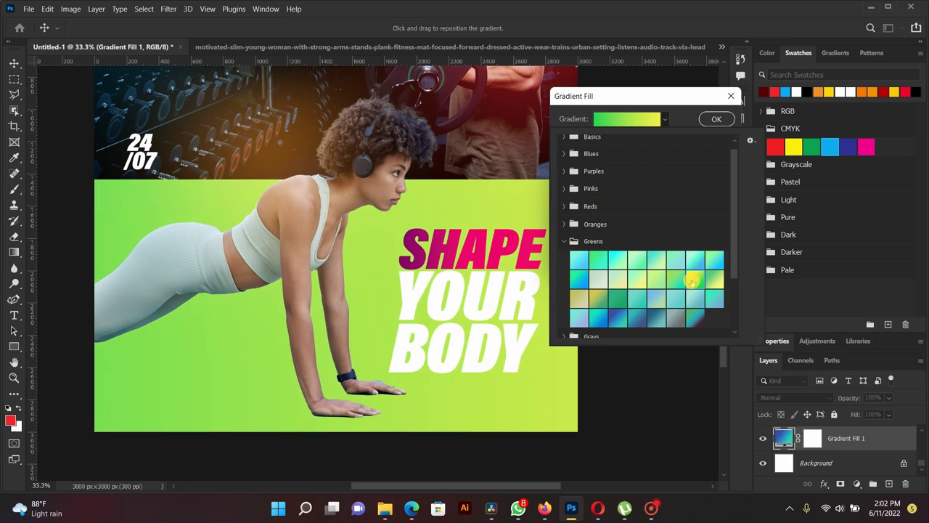
pyautogui.press('Return')
pyautogui.click(716, 119)
pyautogui.moveTo(363, 187)
pyautogui.mouseDown()
pyautogui.moveTo(339, 285)
pyautogui.moveTo(350, 233)
pyautogui.mouseUp()
pyautogui.moveTo(278, 275)
pyautogui.mouseDown()
pyautogui.moveTo(280, 297)
pyautogui.moveTo(276, 269)
pyautogui.mouseUp()
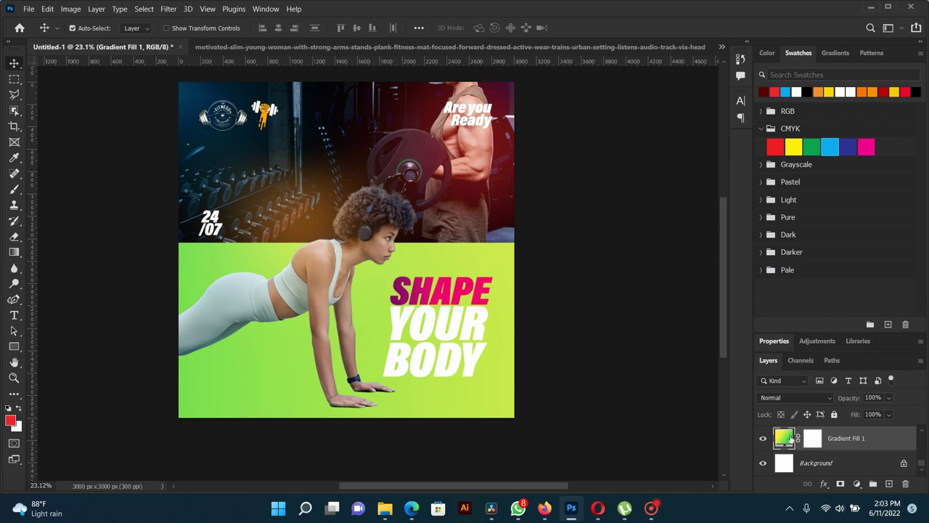
# Step: Reopen the background gradient fill and try orange, pink and salmon presets
pyautogui.doubleClick(786, 439)
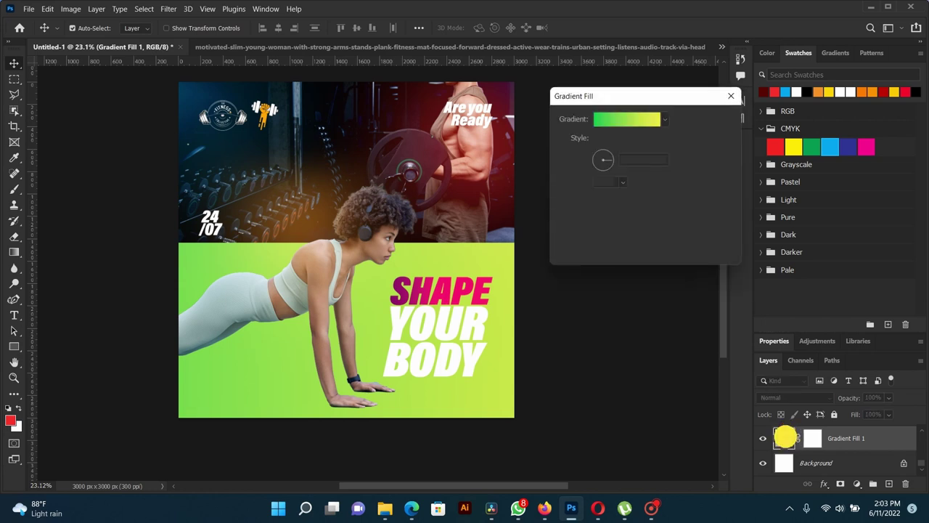
pyautogui.click(664, 121)
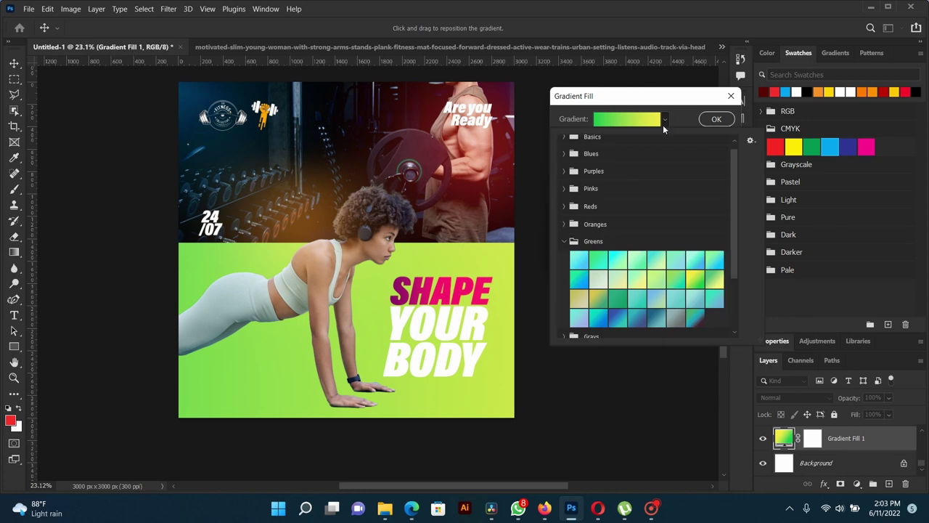
pyautogui.click(564, 242)
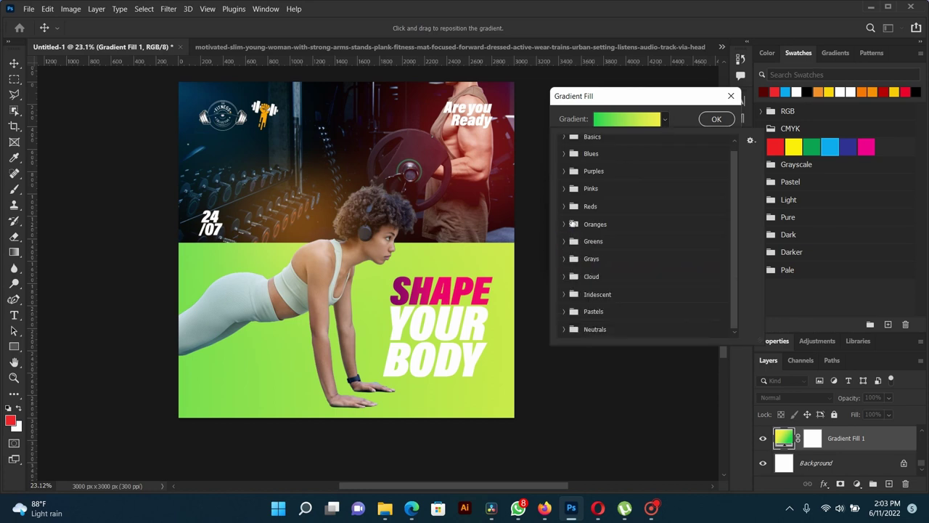
pyautogui.click(564, 224)
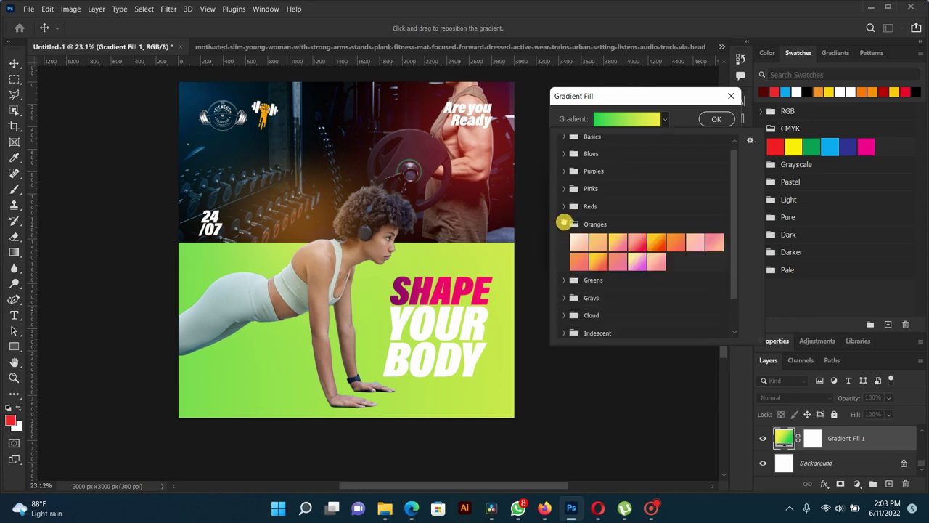
pyautogui.click(658, 244)
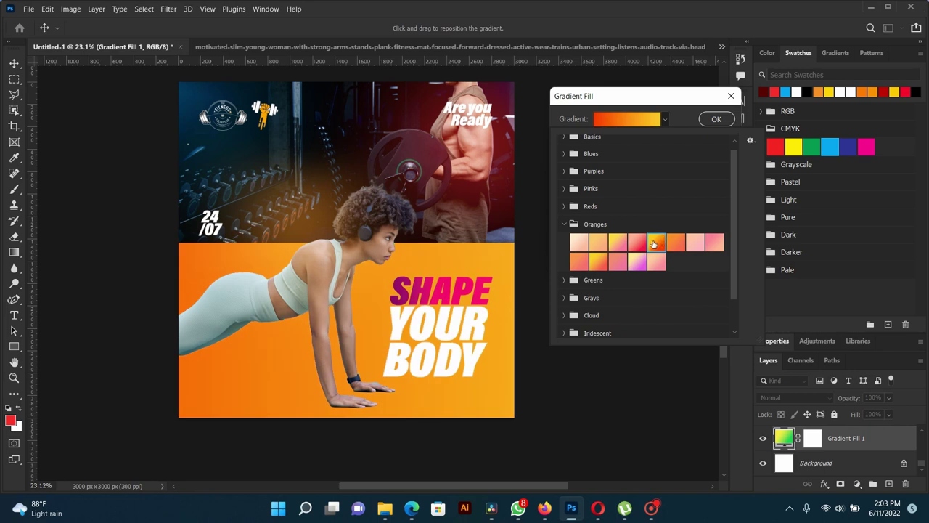
pyautogui.click(638, 245)
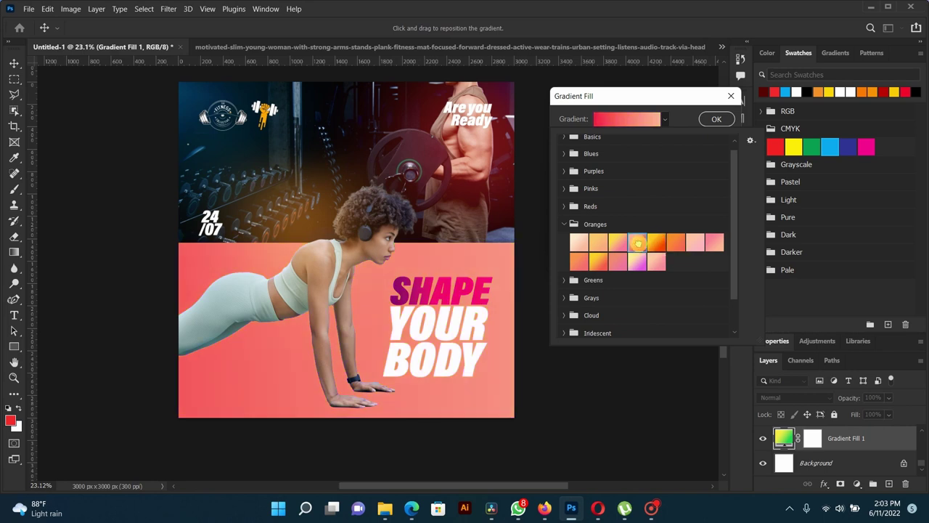
pyautogui.click(601, 263)
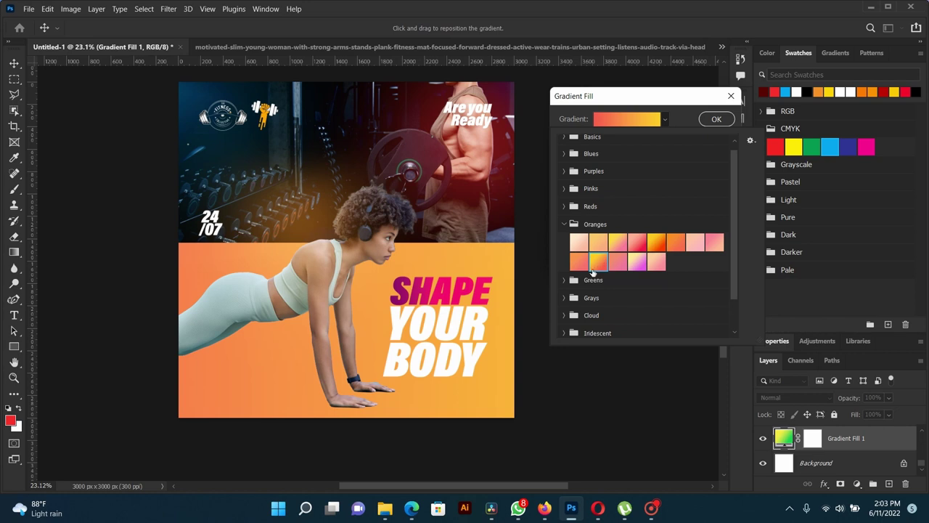
pyautogui.click(580, 263)
# Step: Try magenta, purple-pink and purple-blue presets from the Reds and Purples groups
pyautogui.click(564, 225)
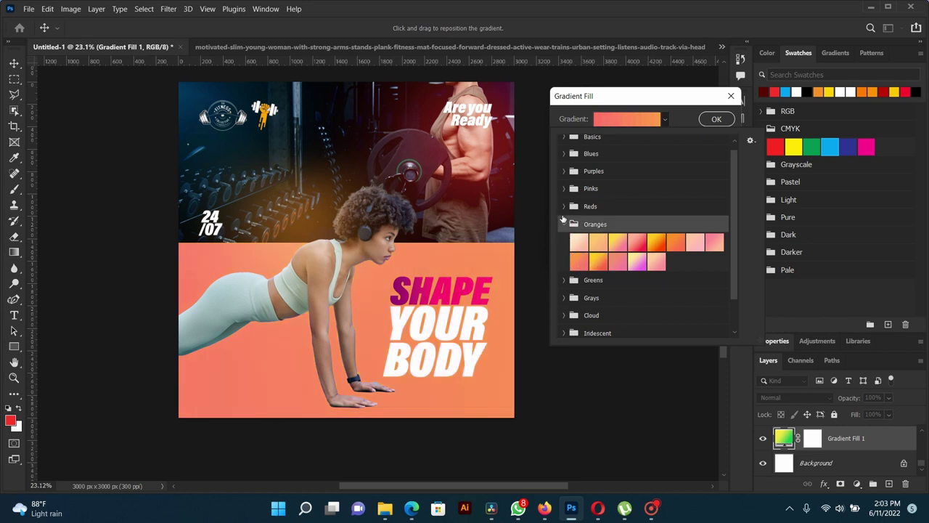
pyautogui.click(563, 224)
pyautogui.click(564, 206)
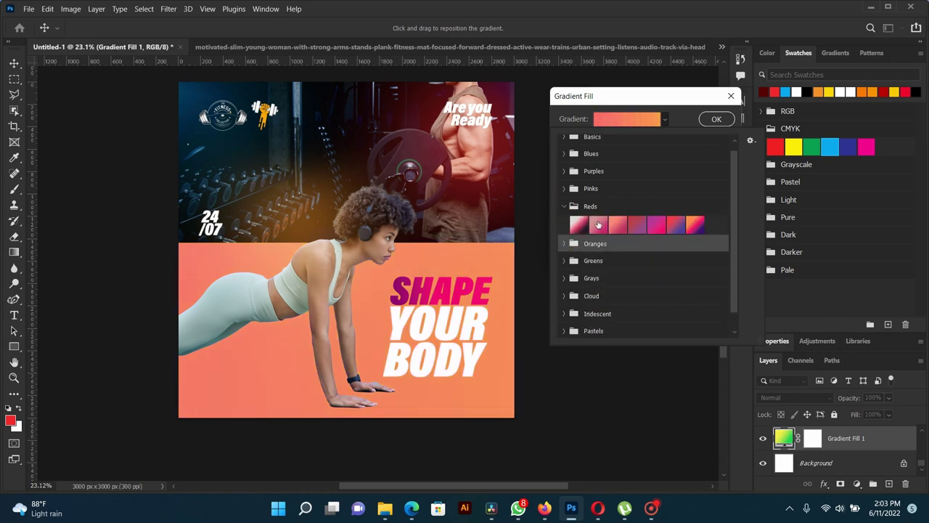
pyautogui.click(656, 221)
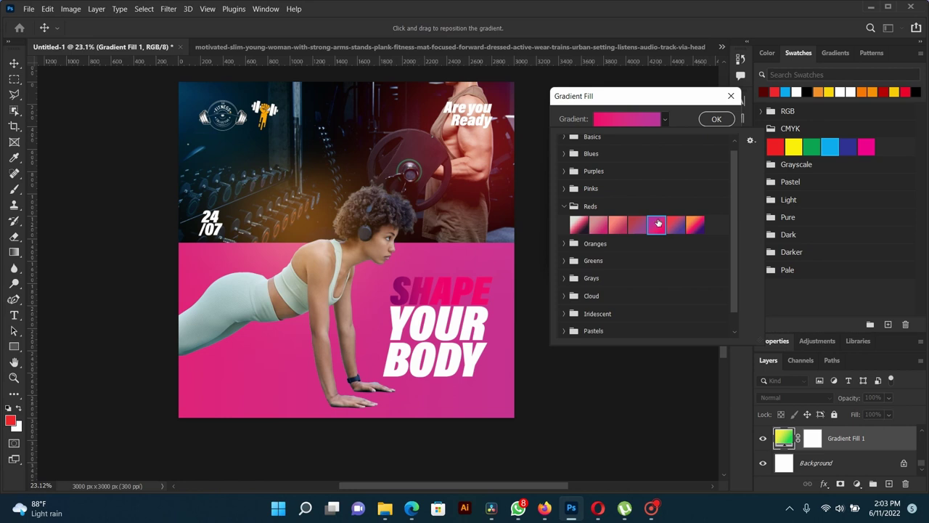
pyautogui.click(675, 225)
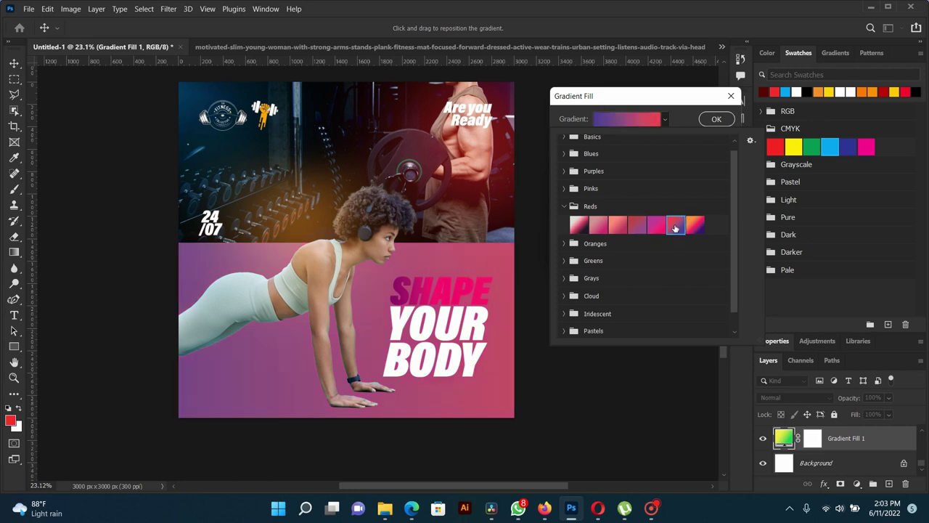
pyautogui.click(564, 207)
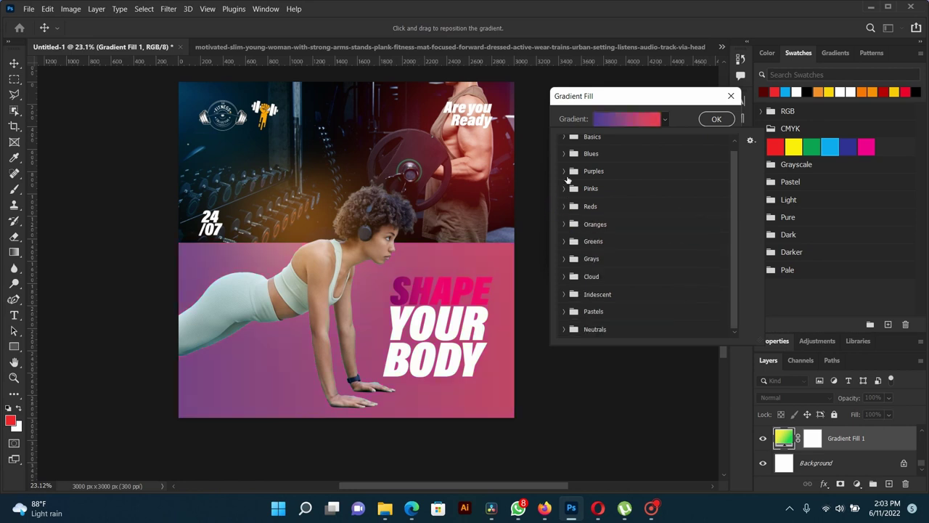
pyautogui.click(564, 171)
pyautogui.click(693, 191)
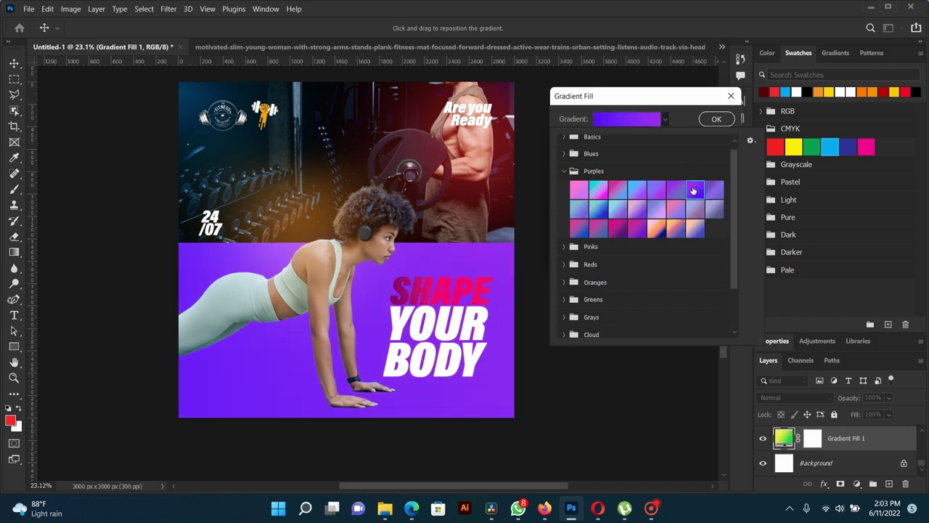
pyautogui.click(677, 208)
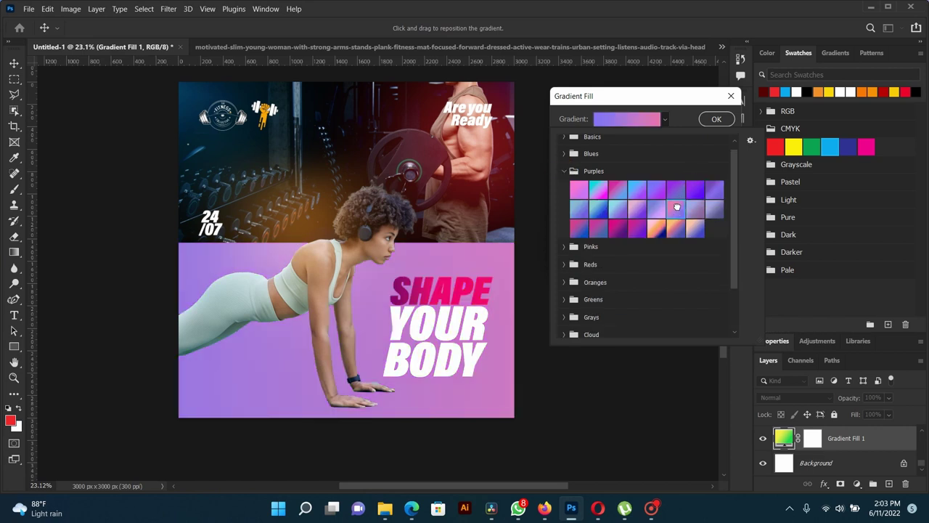
pyautogui.click(618, 227)
pyautogui.click(641, 192)
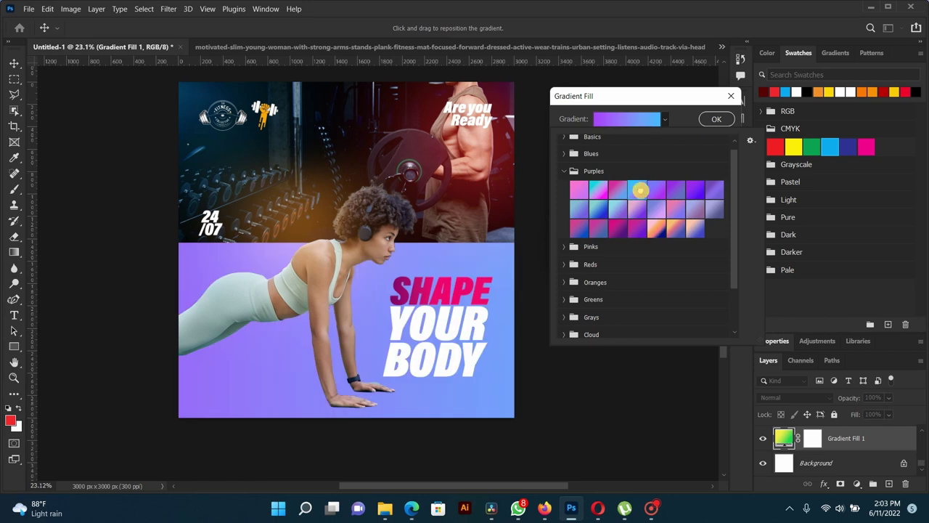
pyautogui.click(579, 227)
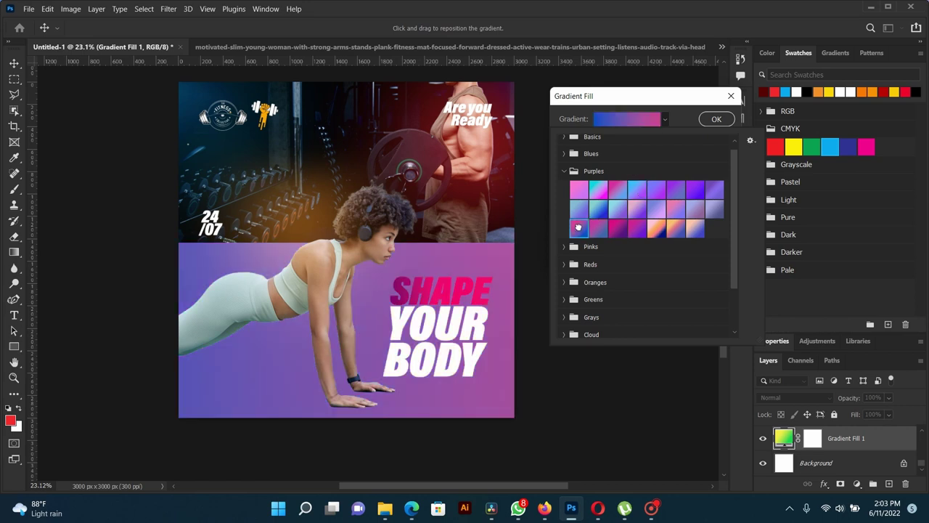
pyautogui.click(603, 195)
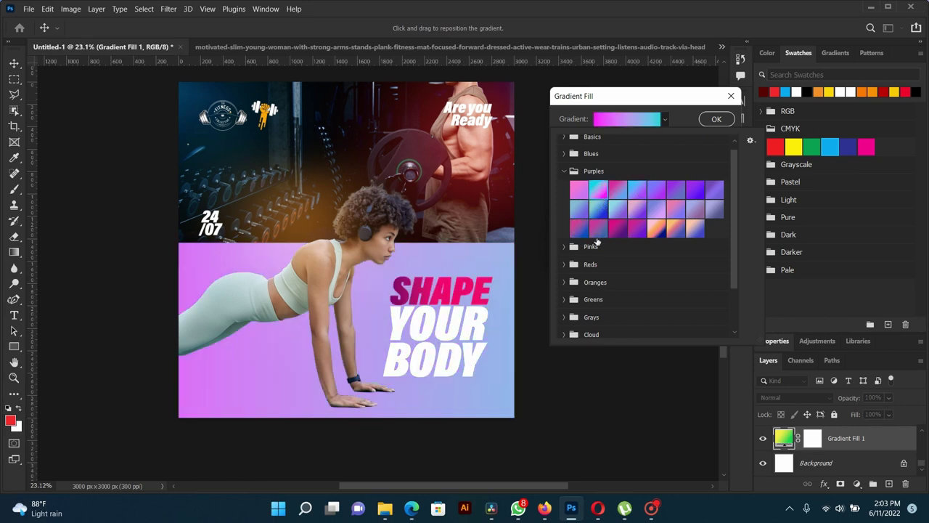
pyautogui.click(594, 209)
pyautogui.click(599, 227)
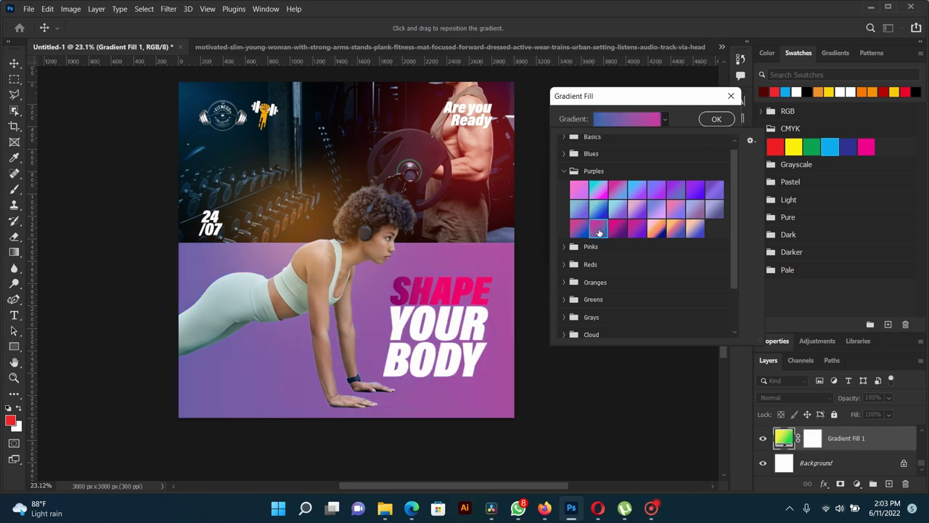
pyautogui.click(622, 227)
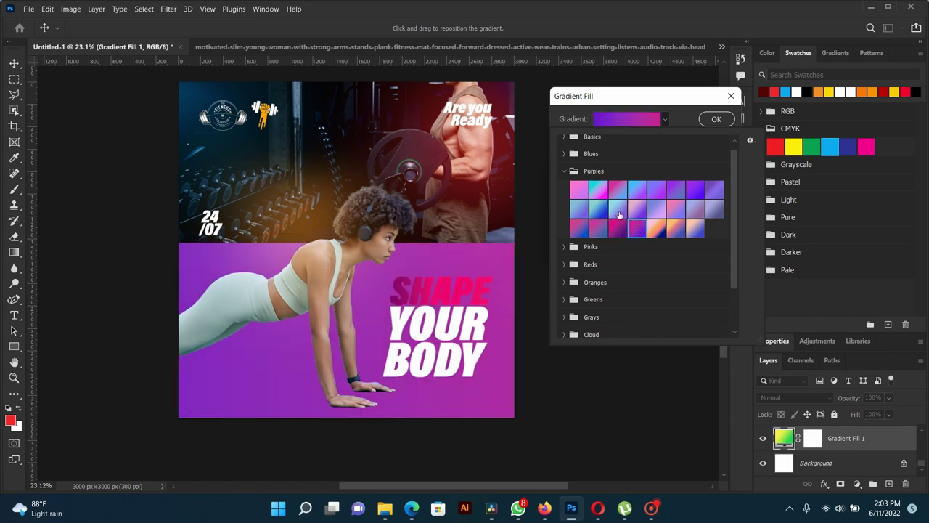
# Step: Return to the Oranges presets and apply the salmon-orange gradient to the background
pyautogui.click(564, 171)
pyautogui.click(564, 206)
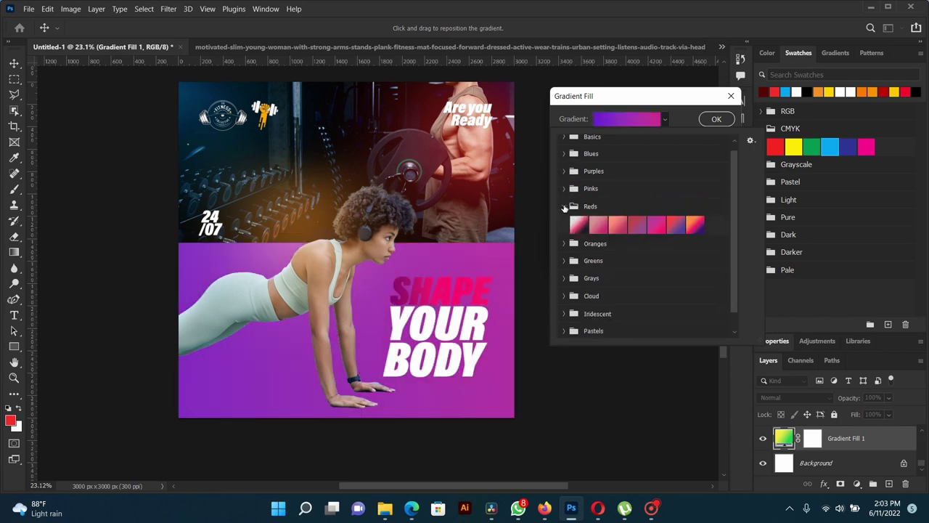
pyautogui.click(565, 206)
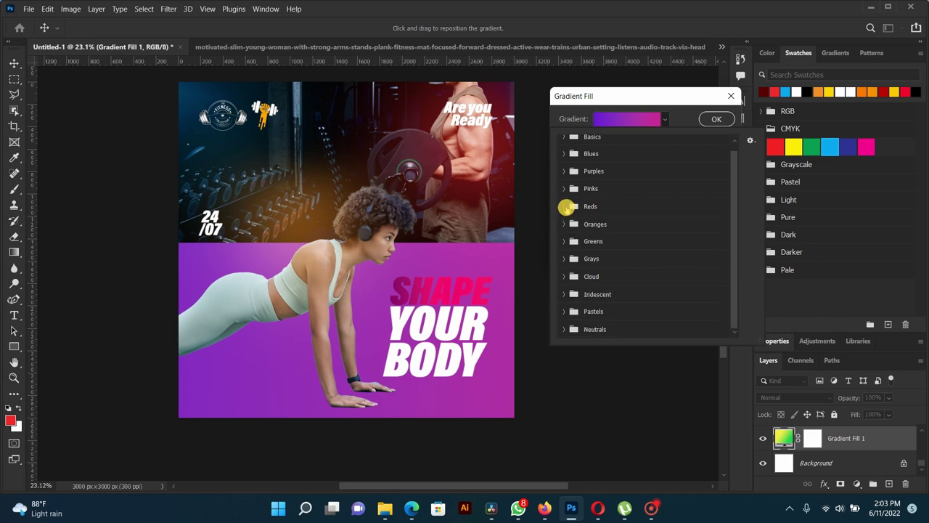
pyautogui.click(565, 225)
pyautogui.click(598, 262)
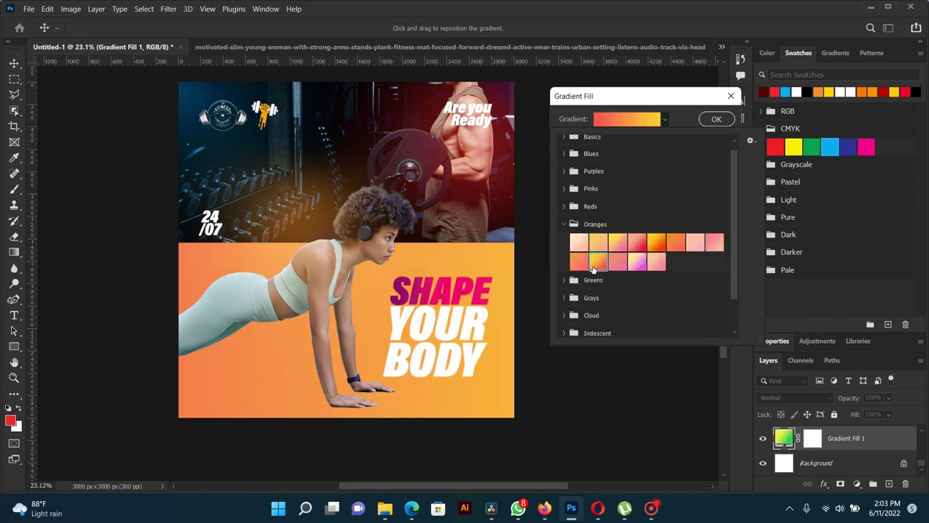
pyautogui.click(658, 245)
pyautogui.click(671, 244)
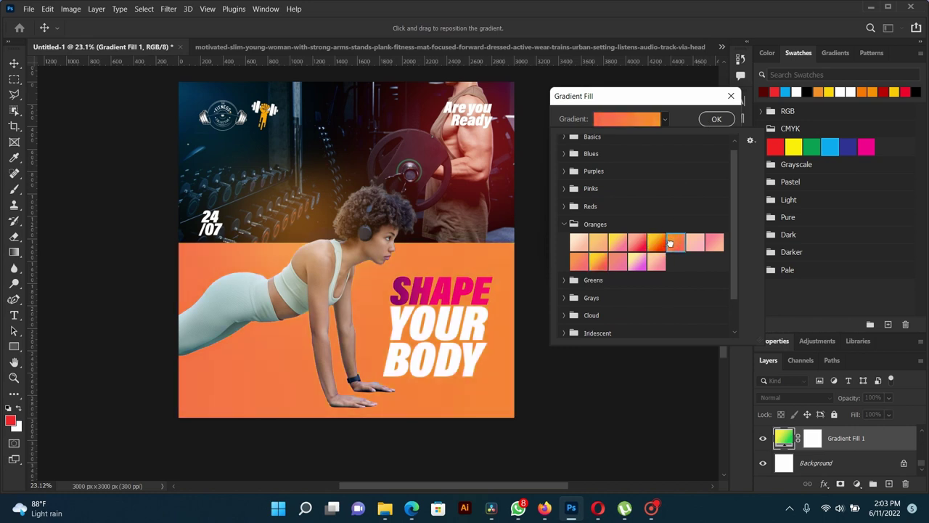
pyautogui.click(616, 263)
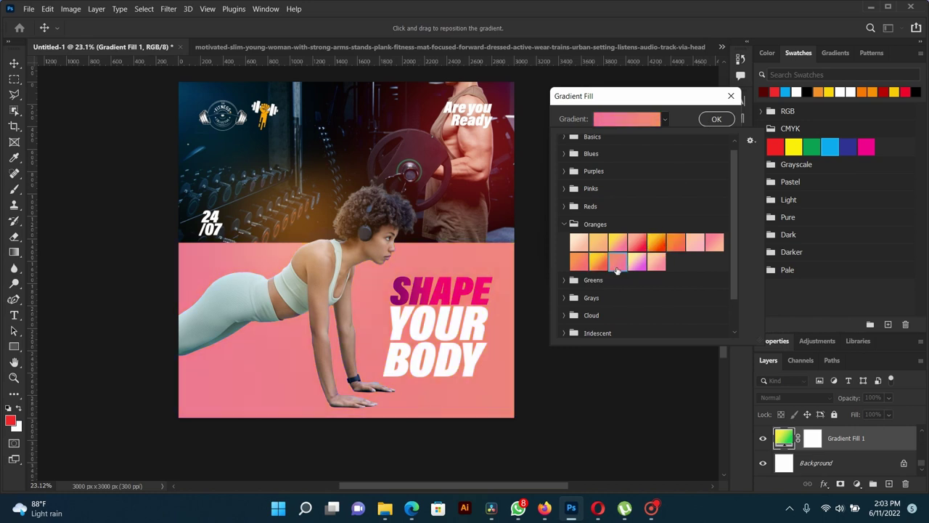
pyautogui.click(597, 262)
pyautogui.click(584, 261)
pyautogui.click(717, 119)
# Step: Shift the orange glow layer up and right, then lock its position
pyautogui.scroll(1, 371, 253)
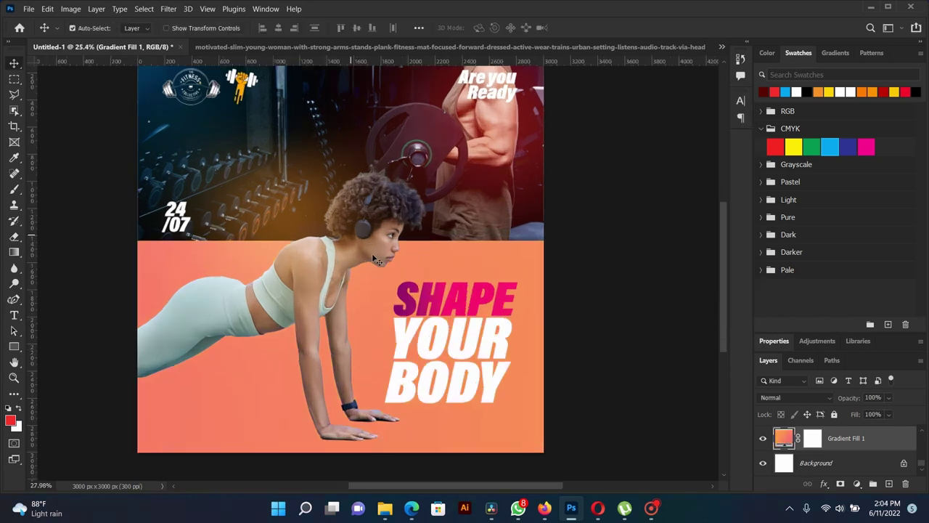
pyautogui.scroll(1, 371, 253)
pyautogui.click(368, 240)
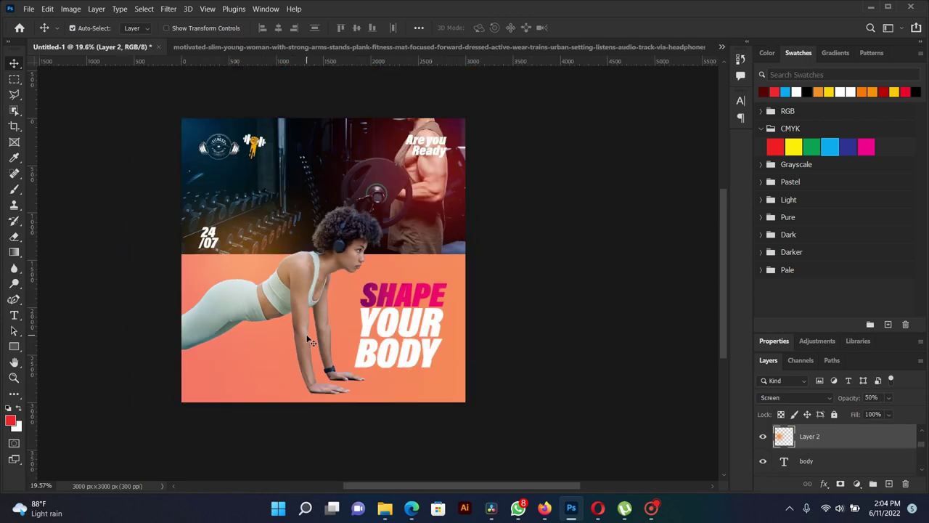
pyautogui.moveTo(259, 239); pyautogui.dragTo(310, 207)
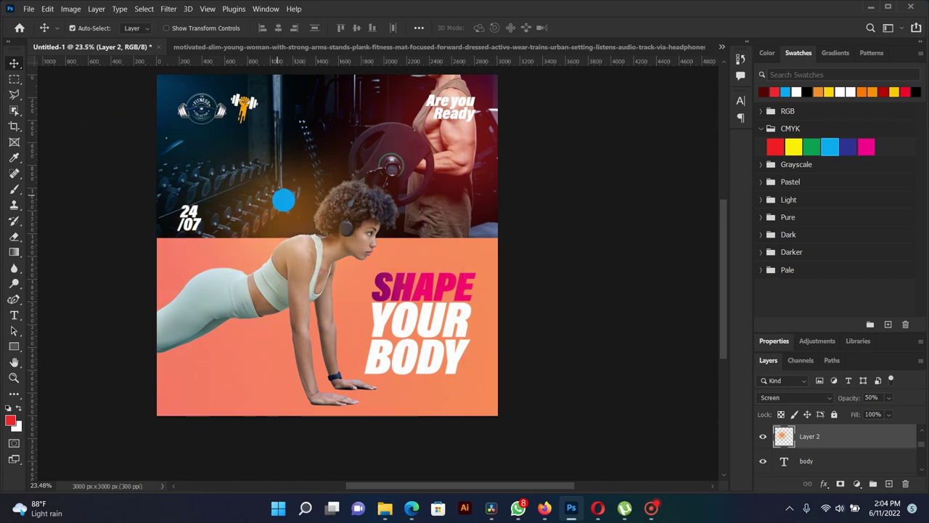
pyautogui.click(808, 414)
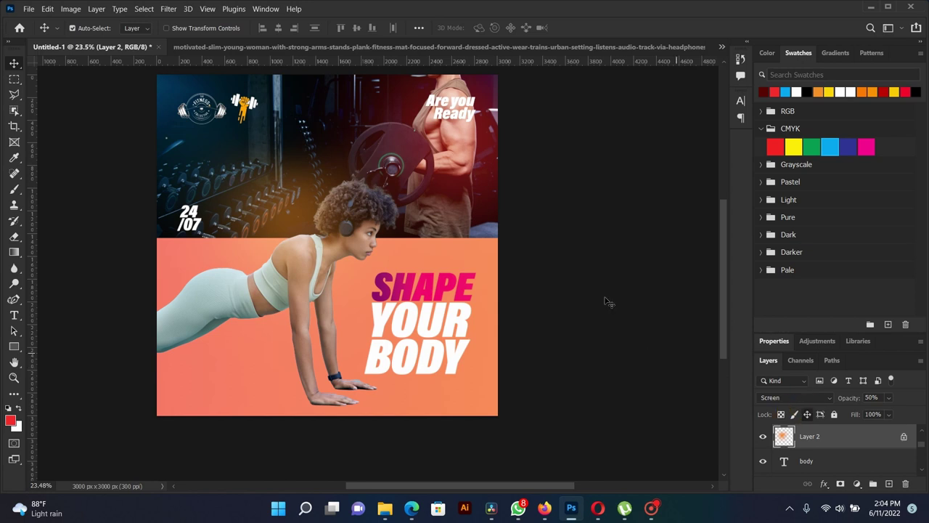
# Step: Select the YOUR text layer and check the layers stacked at the SHAPE text
pyautogui.scroll(1, 423, 310)
pyautogui.click(418, 331)
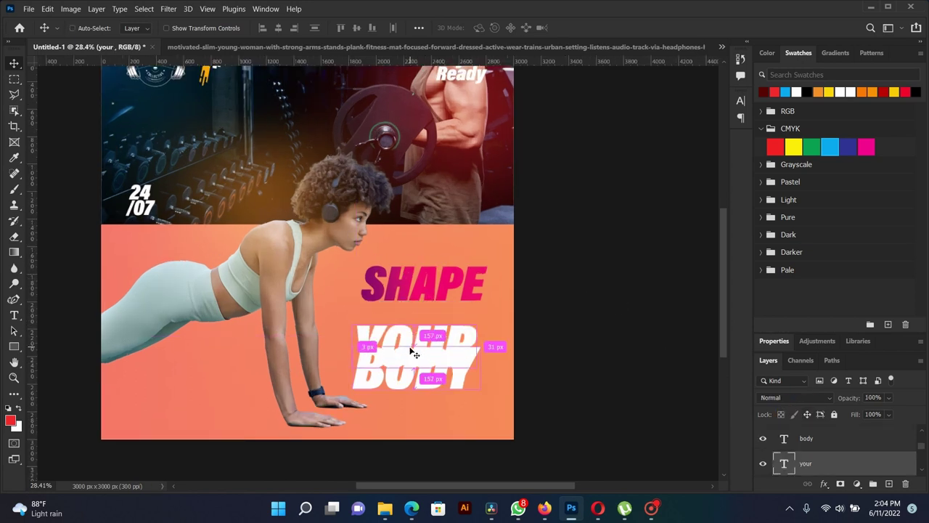
pyautogui.scroll(-2, 409, 318)
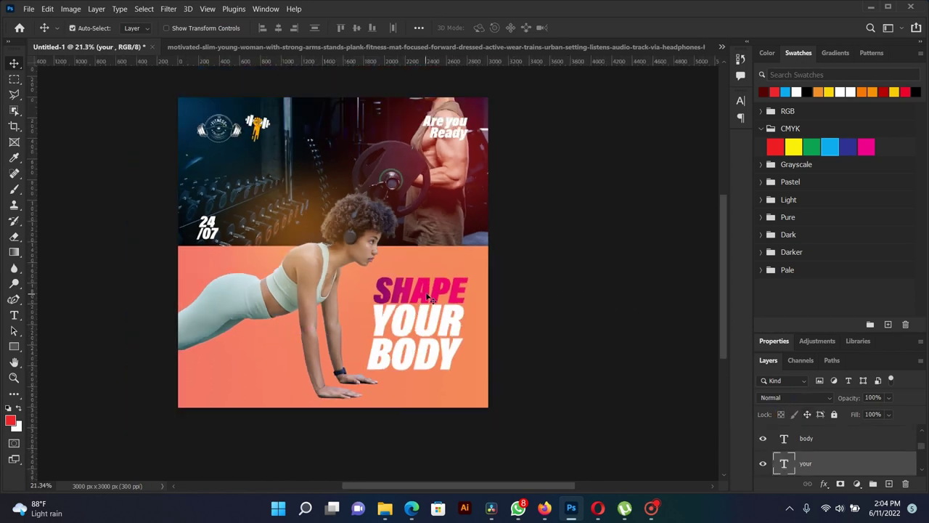
pyautogui.rightClick(428, 298)
pyautogui.click(435, 293)
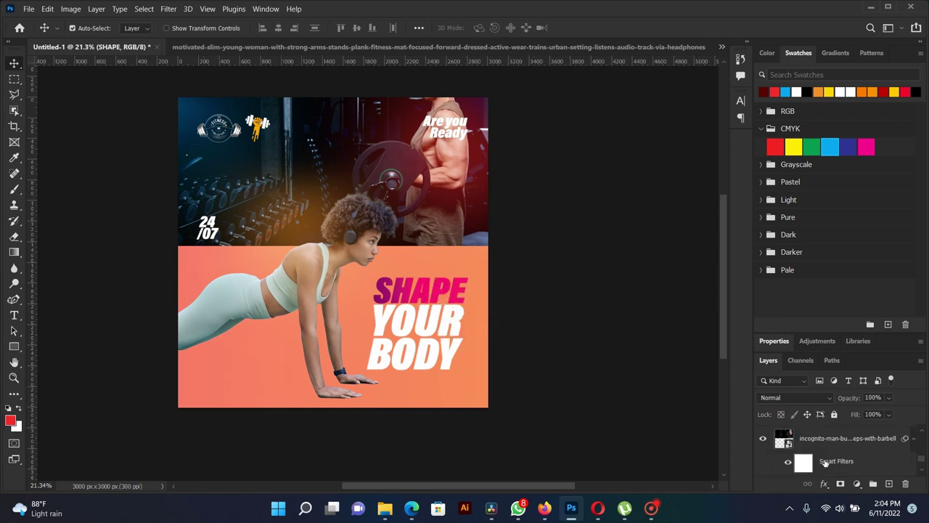
pyautogui.scroll(-5, 825, 463)
# Step: Switch the Gradient Fill 1 background to a blue-green preset from the Greens group
pyautogui.doubleClick(785, 437)
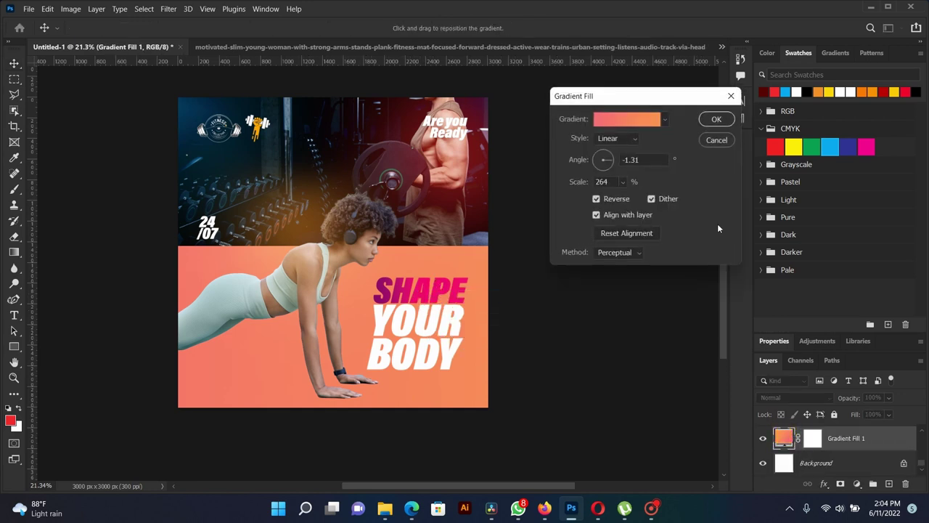
pyautogui.click(666, 119)
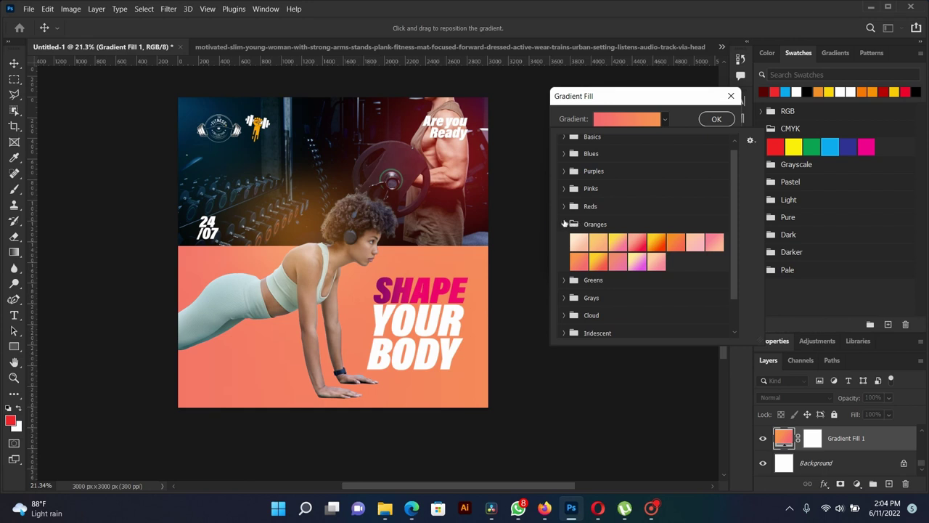
pyautogui.click(564, 223)
pyautogui.click(565, 241)
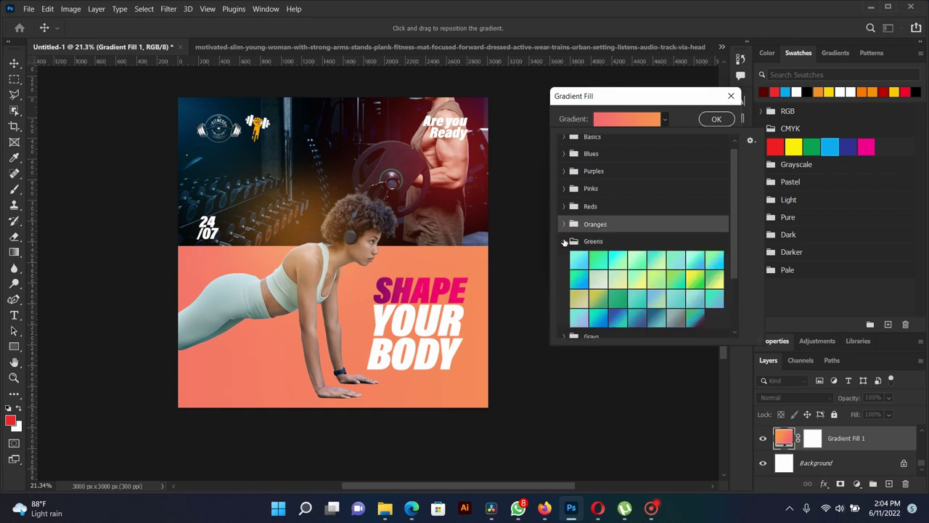
pyautogui.click(581, 282)
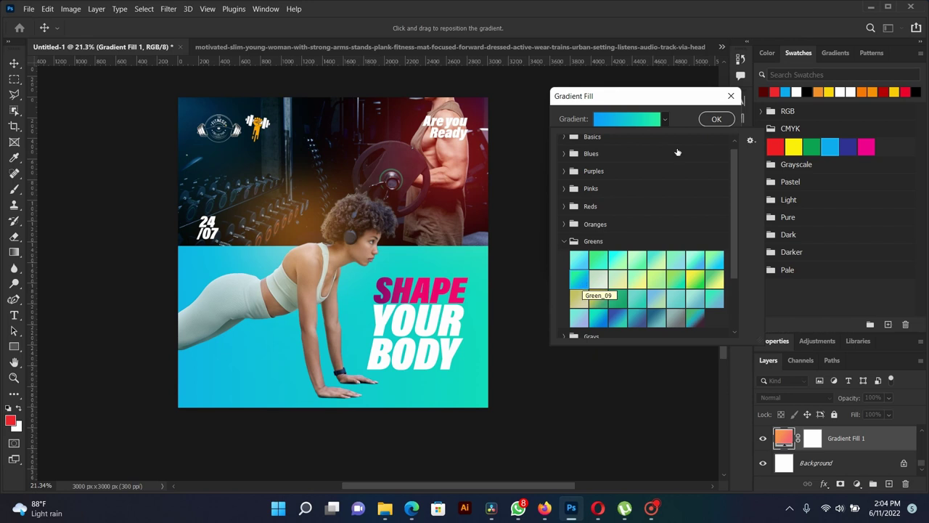
pyautogui.click(714, 122)
pyautogui.scroll(2, 363, 301)
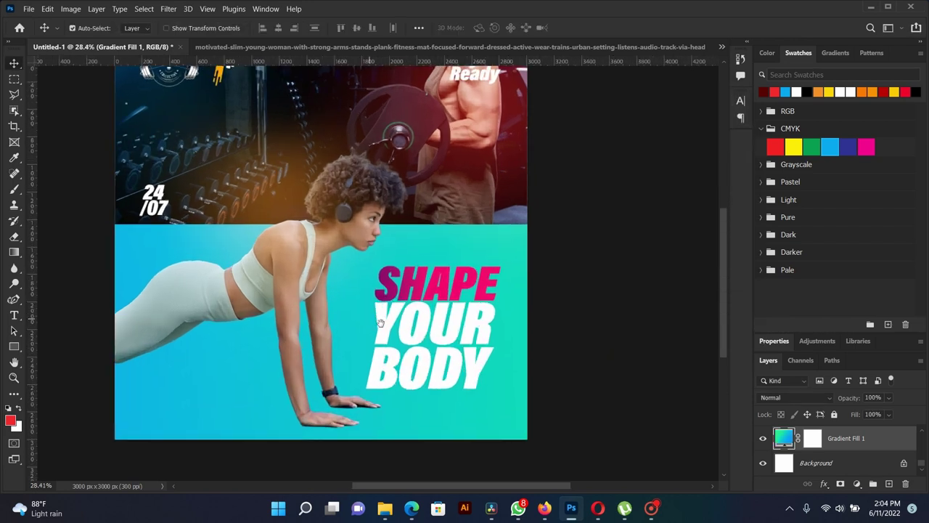
pyautogui.scroll(1, 326, 331)
pyautogui.scroll(1, 326, 331)
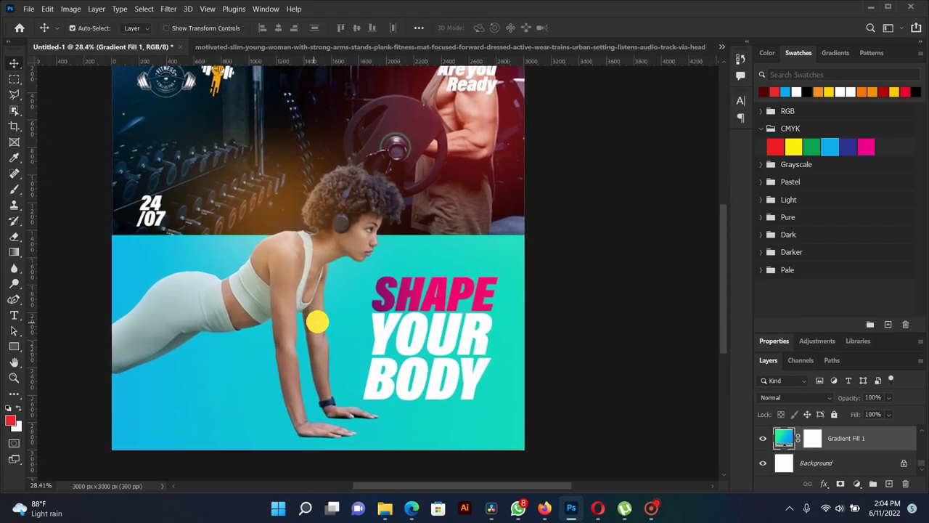
# Step: Copy the gradient layer style from the SHAPE text layer
pyautogui.rightClick(420, 304)
pyautogui.click(450, 309)
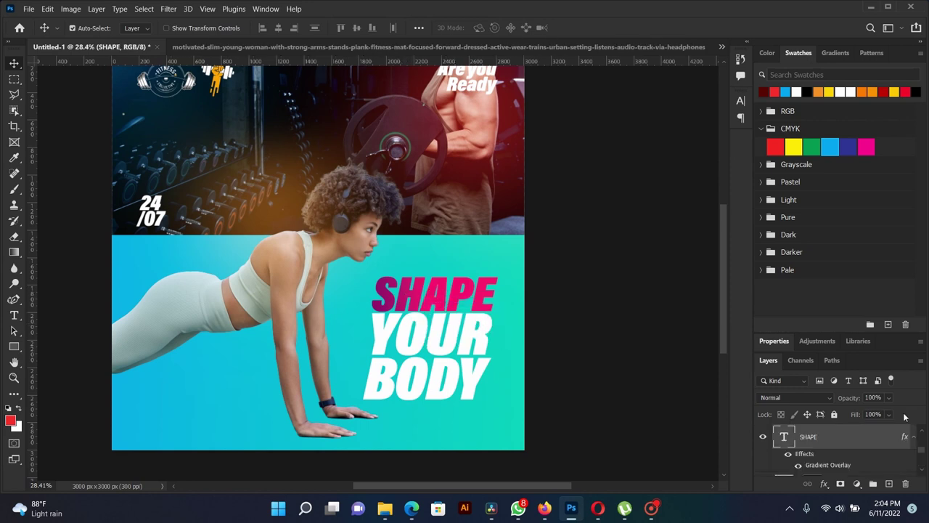
pyautogui.rightClick(871, 436)
pyautogui.click(737, 425)
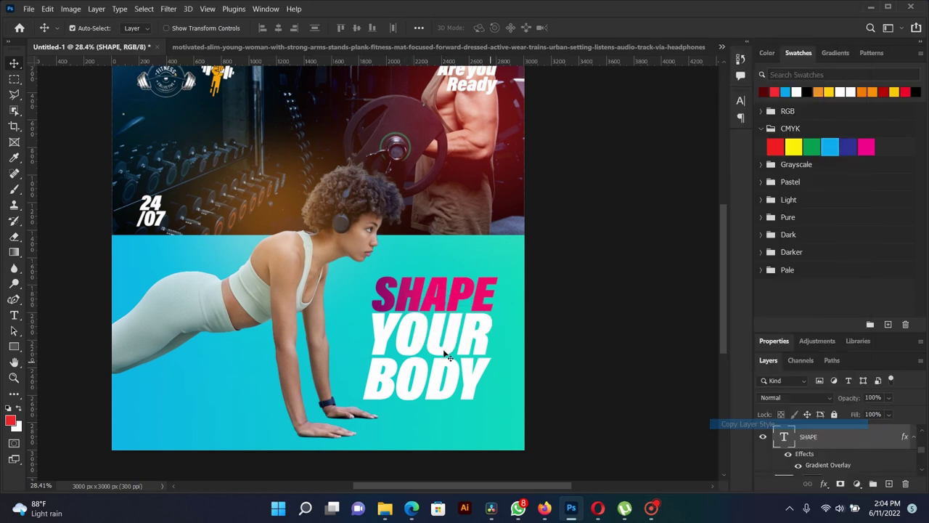
# Step: Paste the gradient layer style onto the YOUR and BODY text layers
pyautogui.rightClick(426, 336)
pyautogui.click(442, 341)
pyautogui.rightClick(830, 430)
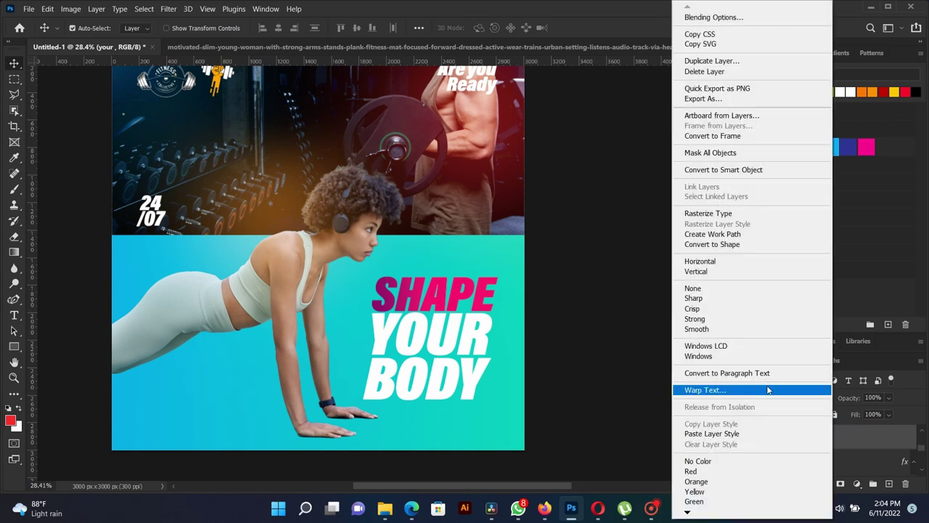
pyautogui.click(713, 433)
pyautogui.rightClick(466, 379)
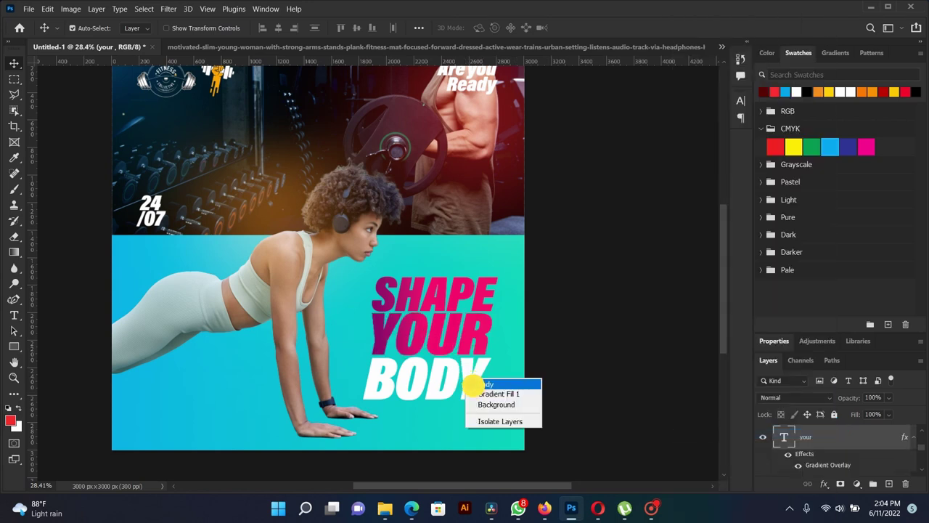
pyautogui.click(472, 384)
pyautogui.rightClick(829, 435)
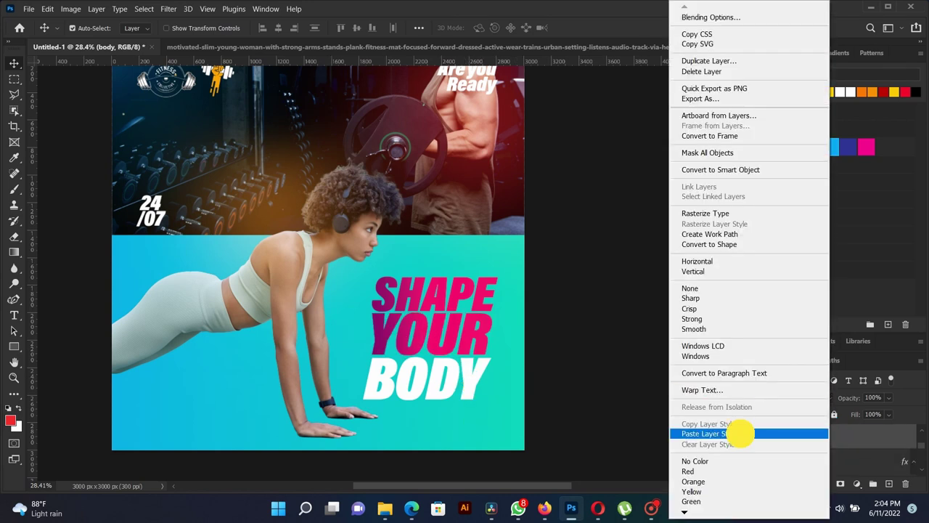
pyautogui.click(740, 434)
# Step: Zoom and pan around the poster to review the gradient headline
pyautogui.scroll(-3, 365, 307)
pyautogui.scroll(2, 365, 306)
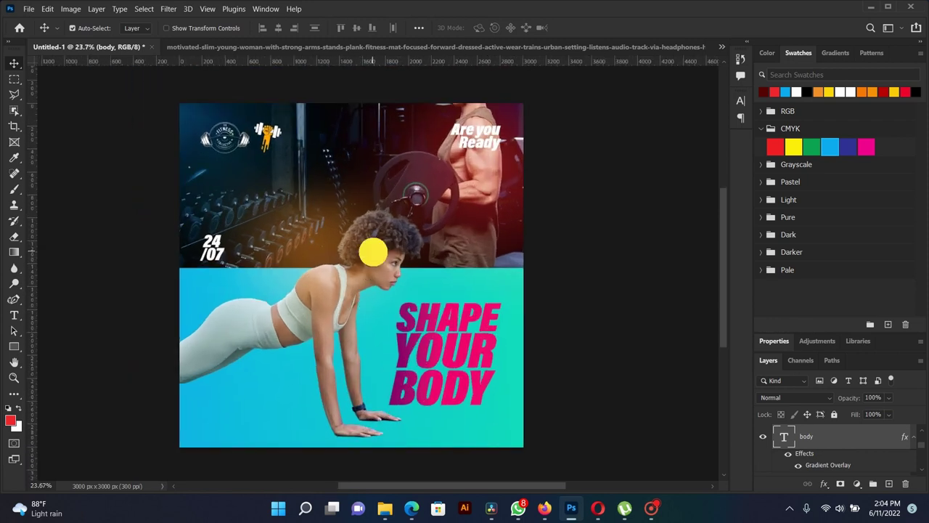
pyautogui.moveTo(369, 249); pyautogui.dragTo(373, 293)
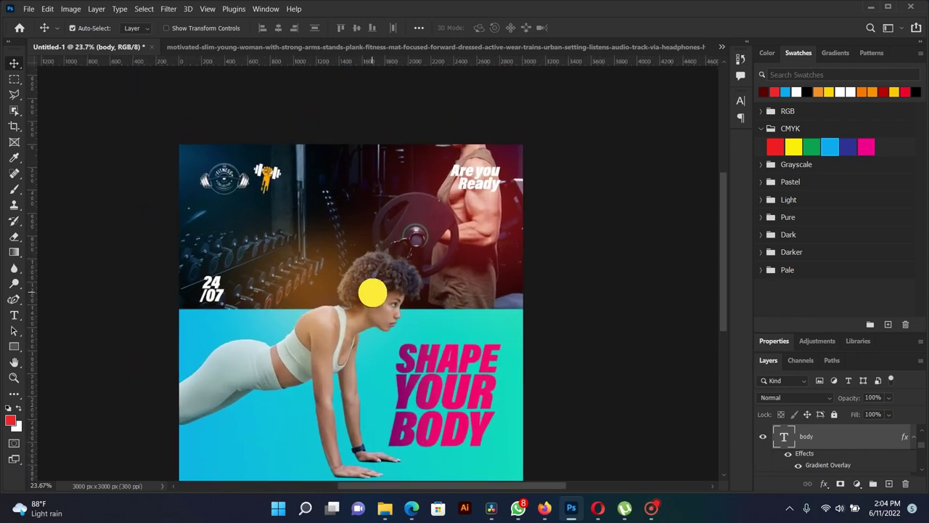
pyautogui.scroll(1, 402, 252)
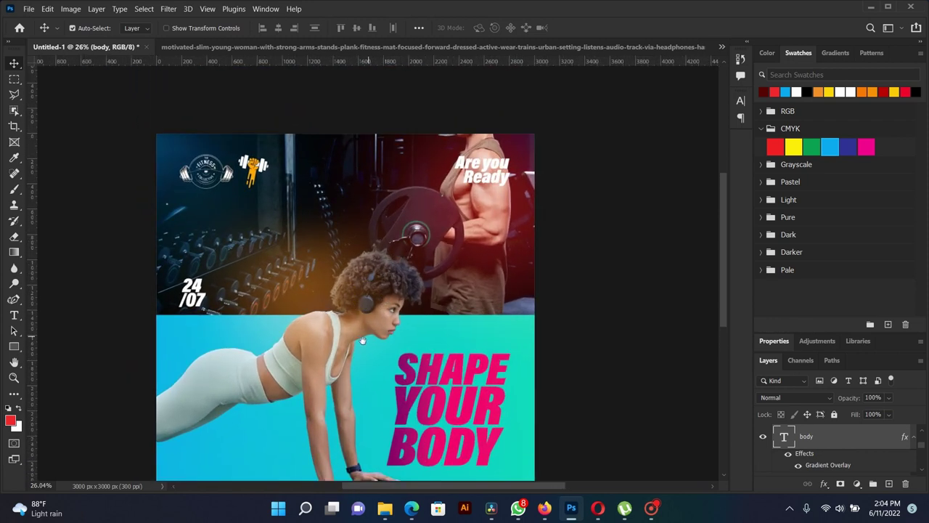
pyautogui.moveTo(407, 284); pyautogui.dragTo(413, 222)
pyautogui.scroll(1, 343, 293)
pyautogui.moveTo(317, 336)
pyautogui.mouseDown()
pyautogui.moveTo(310, 343)
pyautogui.moveTo(327, 356)
pyautogui.moveTo(278, 376)
pyautogui.moveTo(286, 356)
pyautogui.mouseUp()
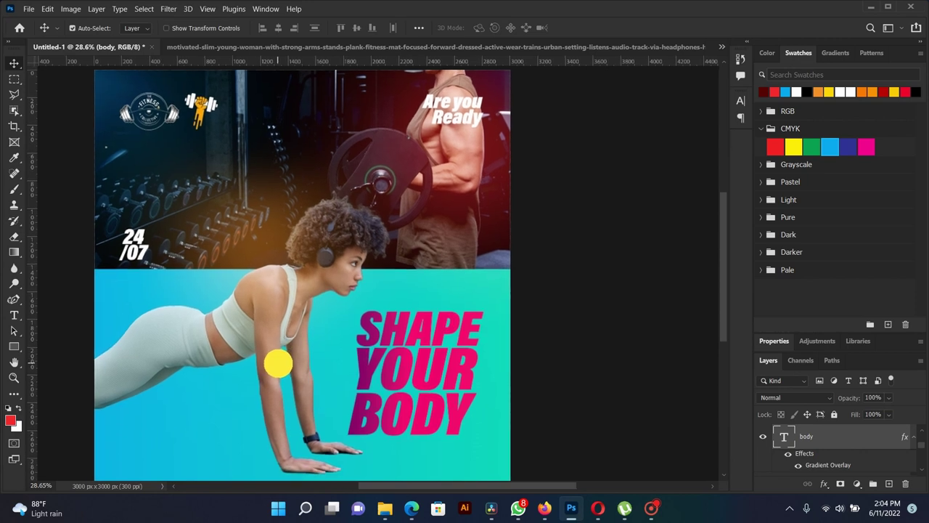
pyautogui.scroll(-3, 305, 334)
pyautogui.moveTo(322, 315)
pyautogui.mouseDown()
pyautogui.moveTo(368, 299)
pyautogui.moveTo(386, 259)
pyautogui.mouseUp()
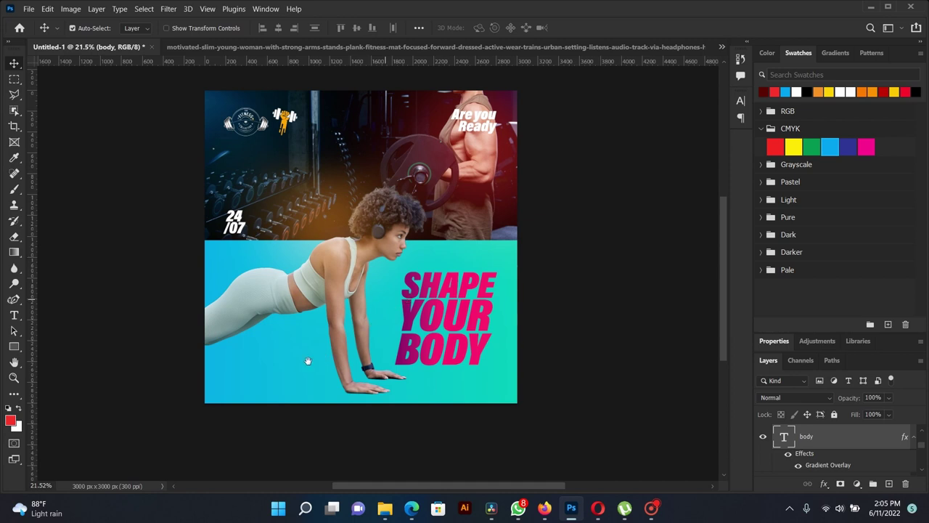
pyautogui.scroll(2, 296, 365)
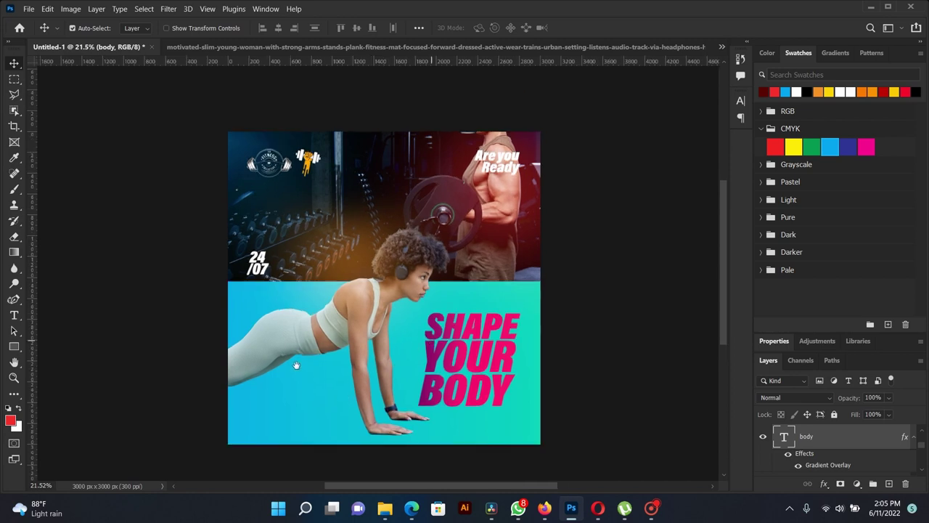
pyautogui.scroll(3, 296, 365)
pyautogui.scroll(-5, 297, 369)
pyautogui.scroll(-2, 296, 369)
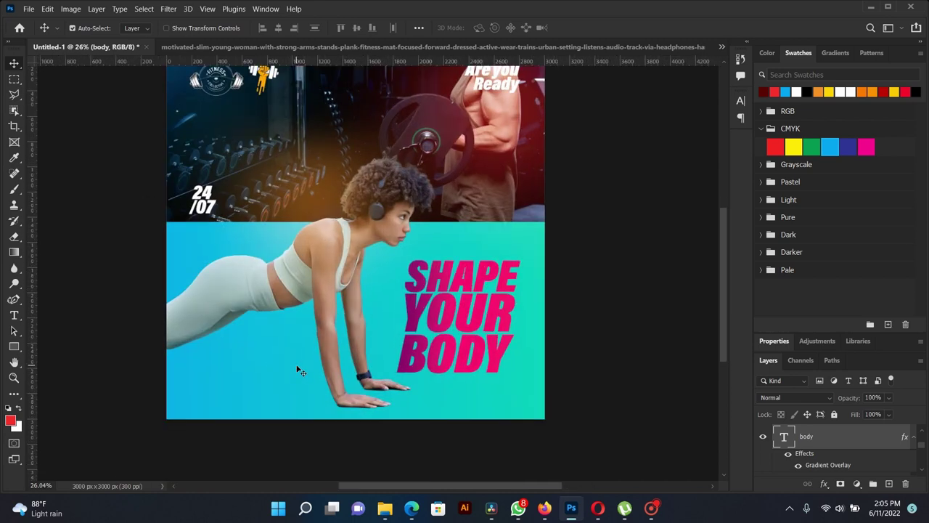
pyautogui.scroll(-1, 410, 317)
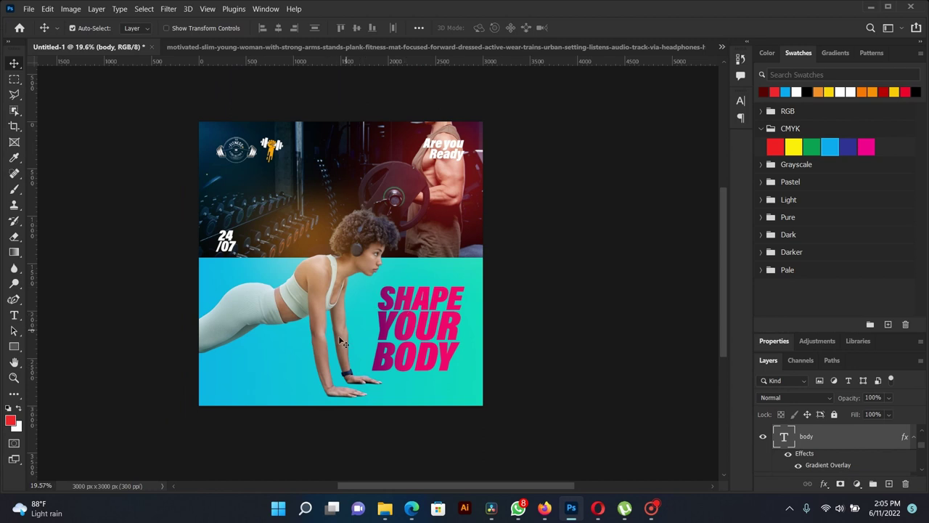
pyautogui.scroll(2, 351, 330)
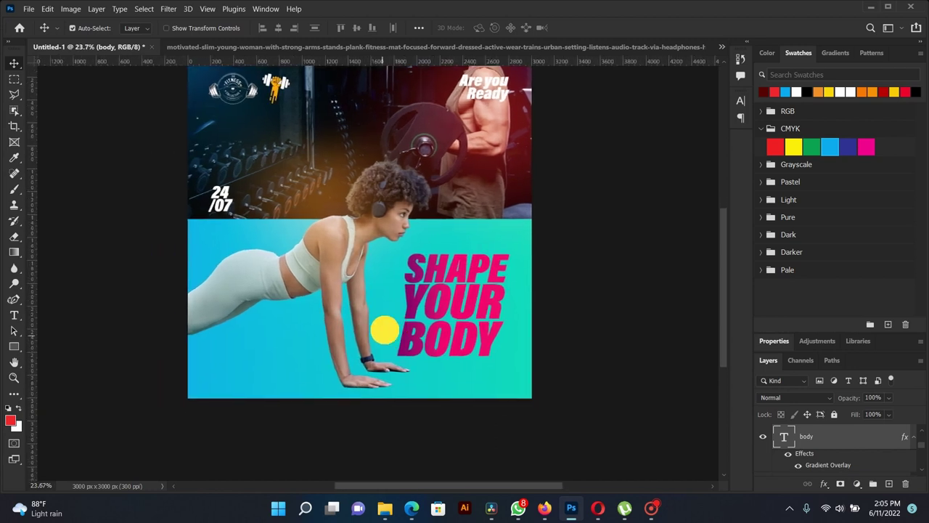
pyautogui.scroll(-2, 353, 324)
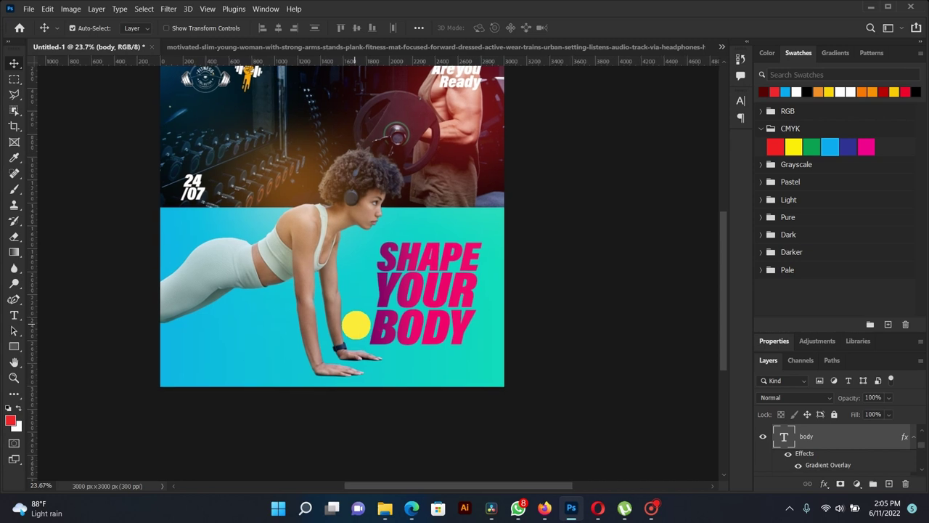
pyautogui.scroll(1, 374, 354)
pyautogui.moveTo(374, 354)
pyautogui.mouseDown()
pyautogui.moveTo(380, 400)
pyautogui.moveTo(382, 340)
pyautogui.moveTo(408, 359)
pyautogui.mouseUp()
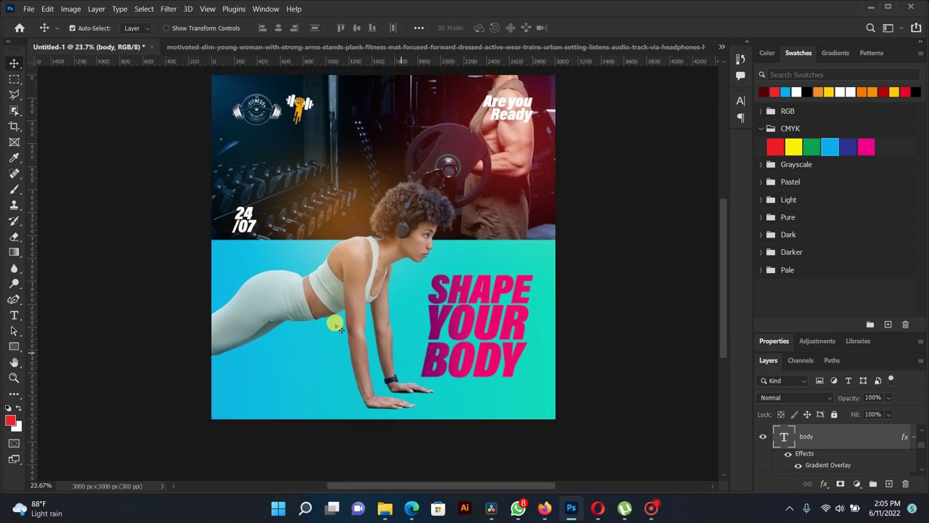
# Step: Duplicate the woman's photo layer and apply a High Pass filter to the copy
pyautogui.rightClick(266, 311)
pyautogui.click(283, 308)
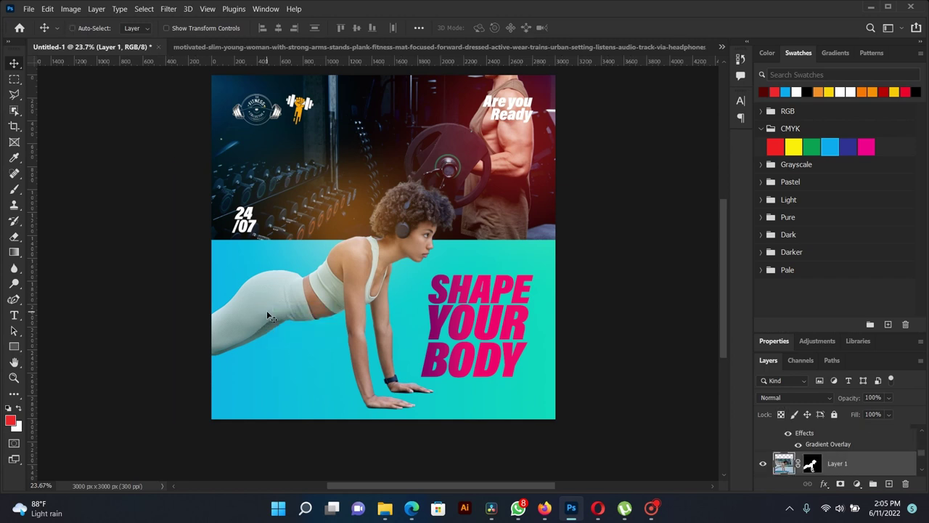
pyautogui.hotkey('ctrl', 'j')
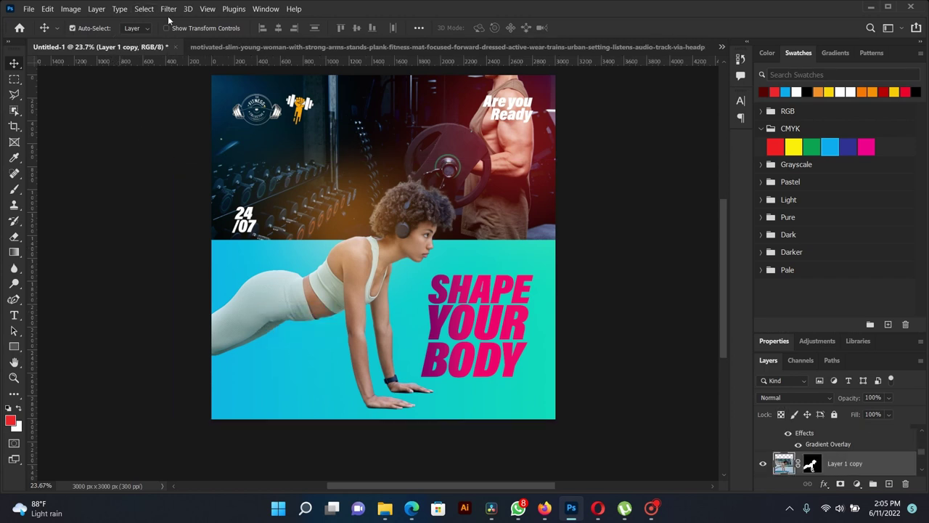
pyautogui.click(169, 9)
pyautogui.moveTo(178, 254)
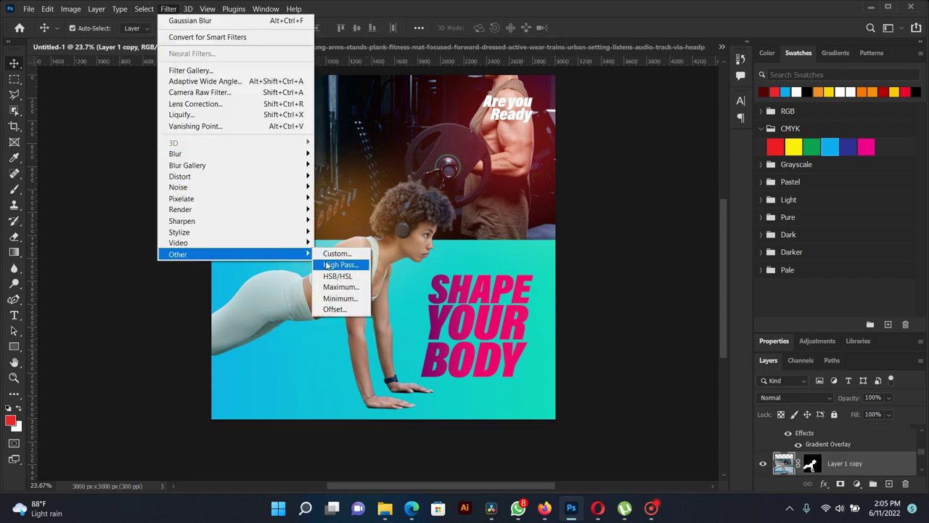
pyautogui.click(327, 266)
pyautogui.click(526, 110)
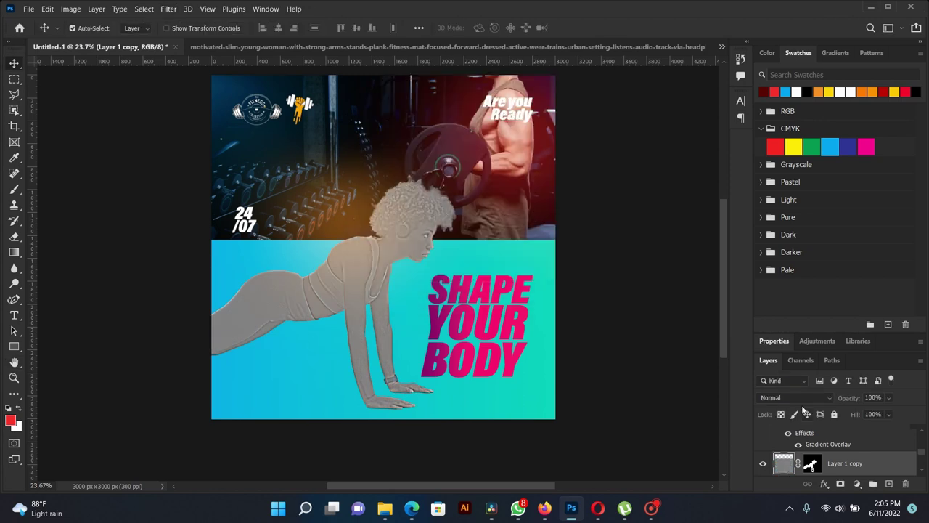
# Step: Blend the high-pass copy in Soft Light and zoom in to check the woman
pyautogui.click(803, 398)
pyautogui.click(778, 341)
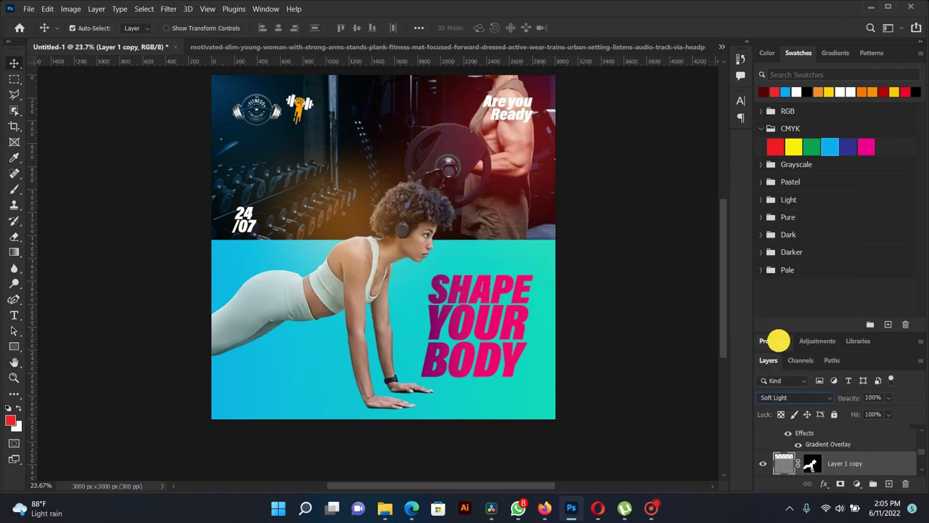
pyautogui.click(635, 303)
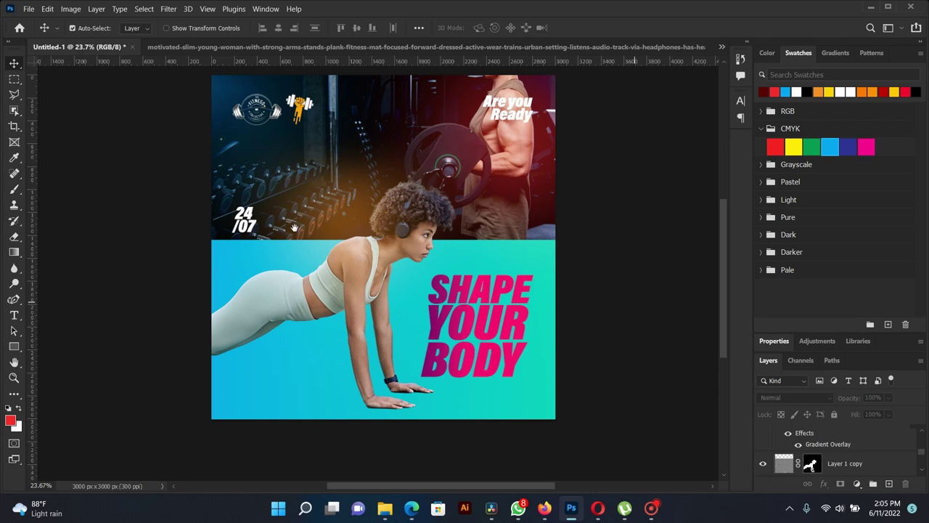
pyautogui.moveTo(355, 317)
pyautogui.mouseDown()
pyautogui.moveTo(254, 264)
pyautogui.moveTo(316, 348)
pyautogui.moveTo(321, 383)
pyautogui.moveTo(322, 276)
pyautogui.moveTo(314, 303)
pyautogui.mouseUp()
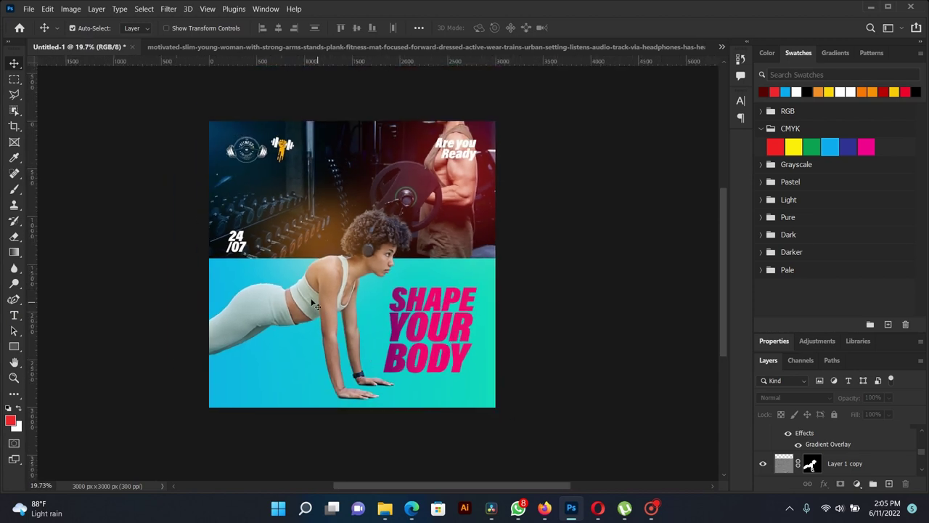
pyautogui.moveTo(235, 259); pyautogui.dragTo(240, 301)
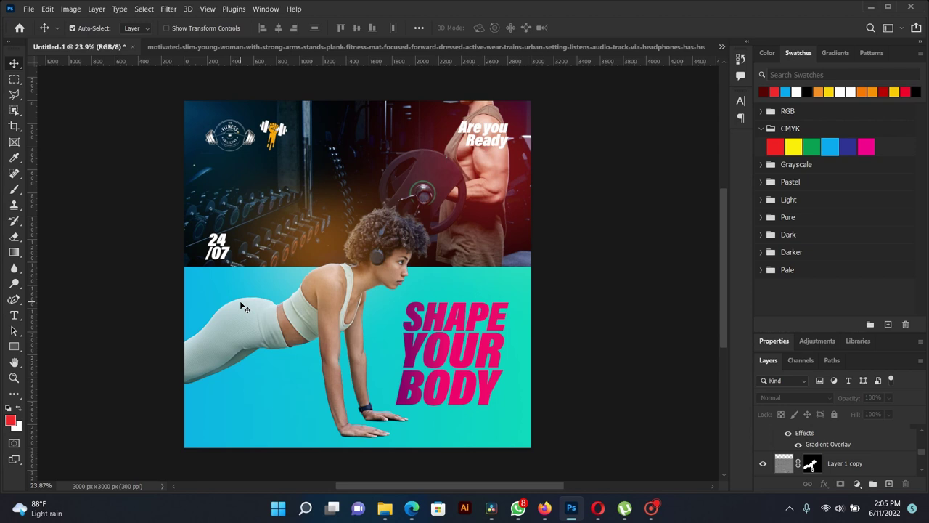
pyautogui.scroll(-2, 243, 309)
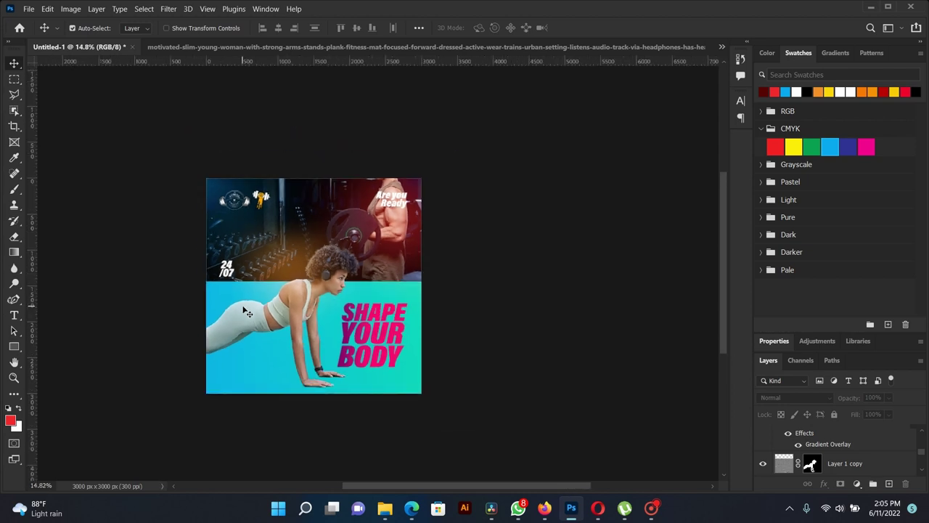
pyautogui.scroll(1, 244, 309)
pyautogui.scroll(2, 245, 311)
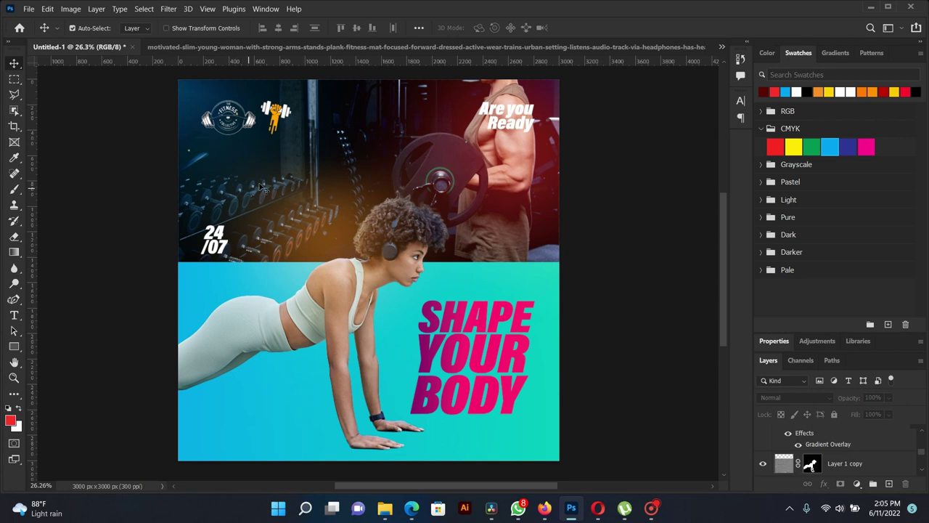
# Step: Draw a thin rectangle bar above the Are you Ready headline and fill it orange
pyautogui.rightClick(10, 346)
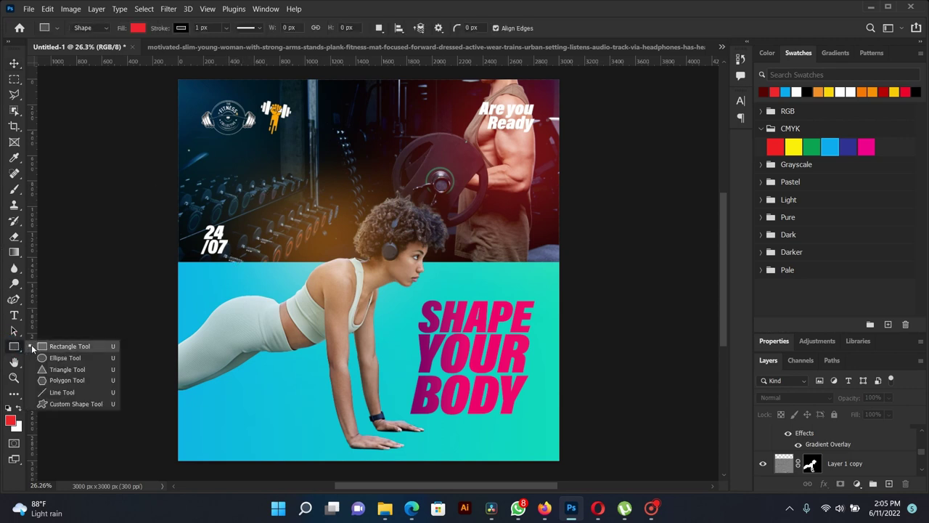
pyautogui.click(43, 346)
pyautogui.moveTo(473, 97); pyautogui.dragTo(544, 100)
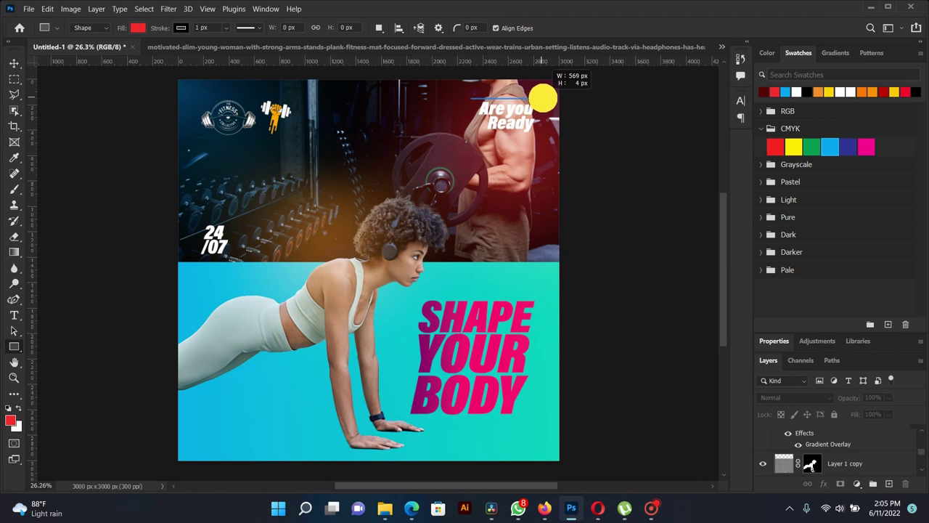
pyautogui.moveTo(544, 98); pyautogui.dragTo(544, 100)
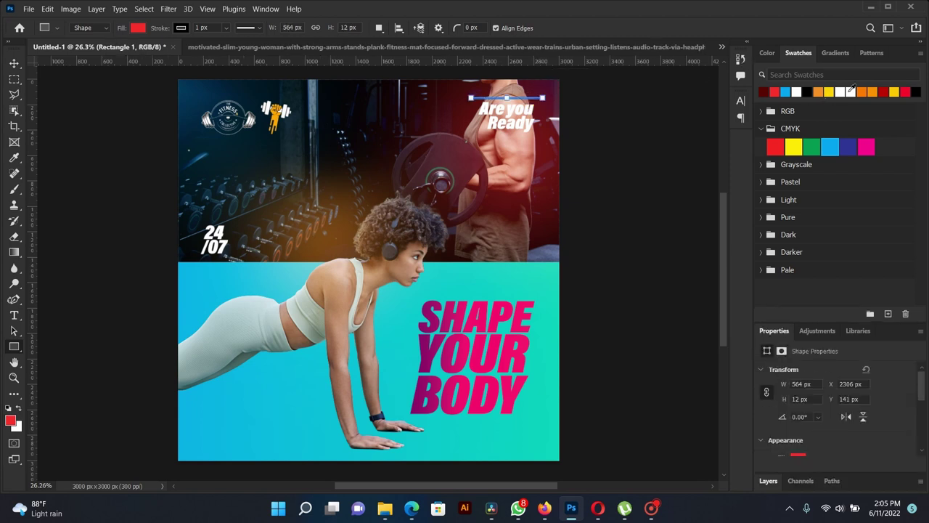
pyautogui.click(862, 91)
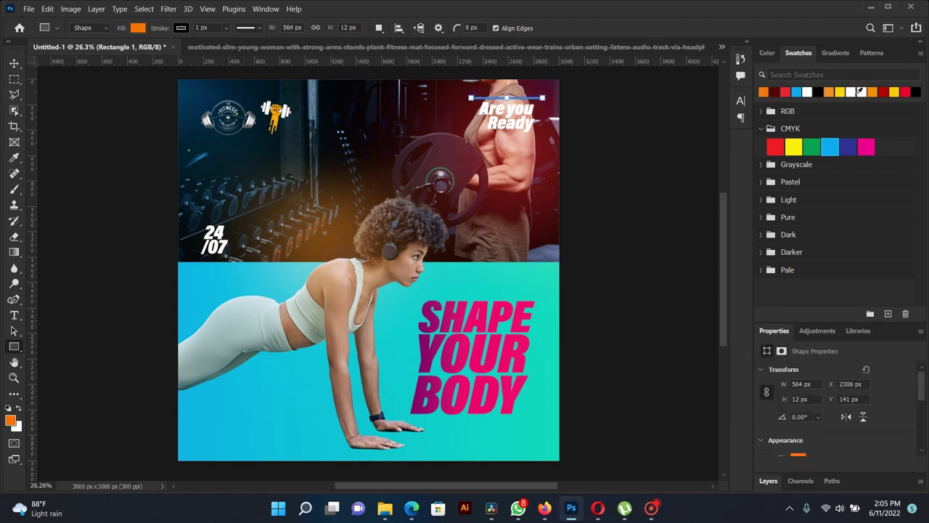
pyautogui.click(874, 91)
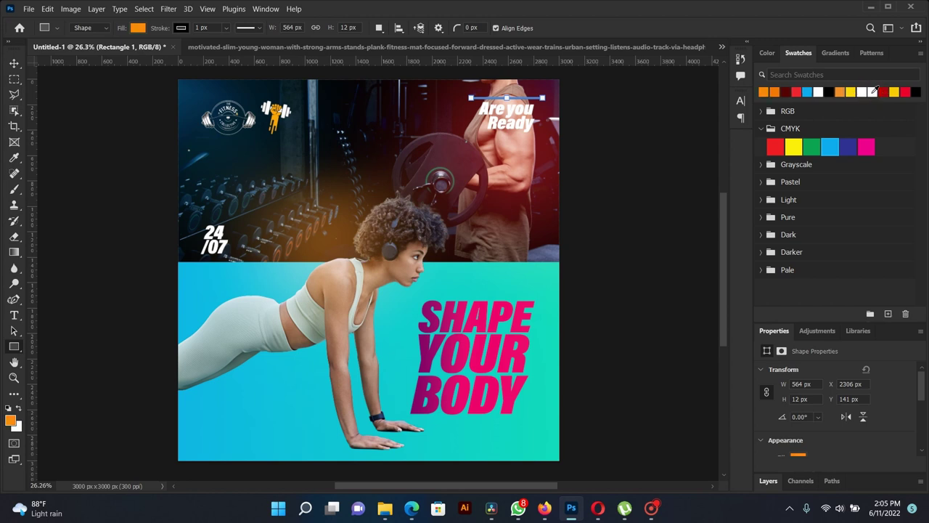
# Step: Select the bar's layer and change its fill from orange to blue
pyautogui.click(15, 64)
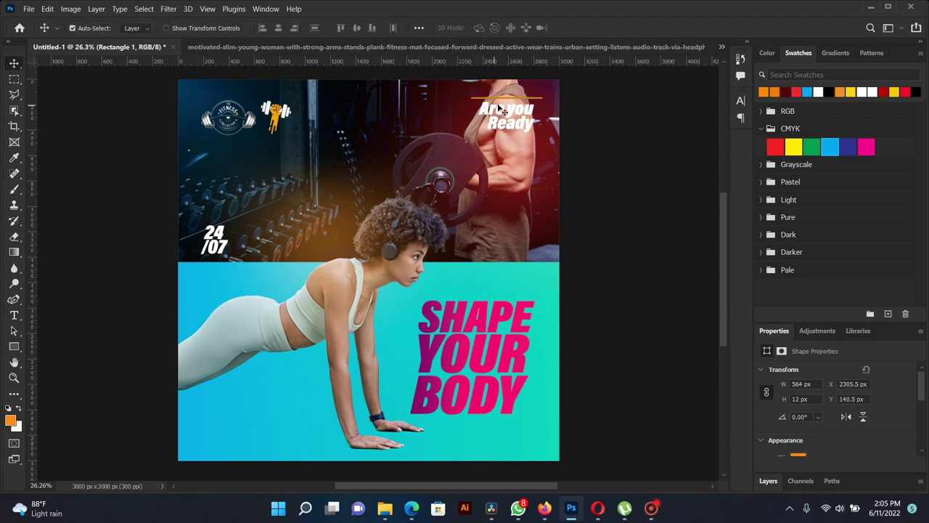
pyautogui.scroll(2, 499, 109)
pyautogui.scroll(2, 479, 124)
pyautogui.scroll(2, 436, 138)
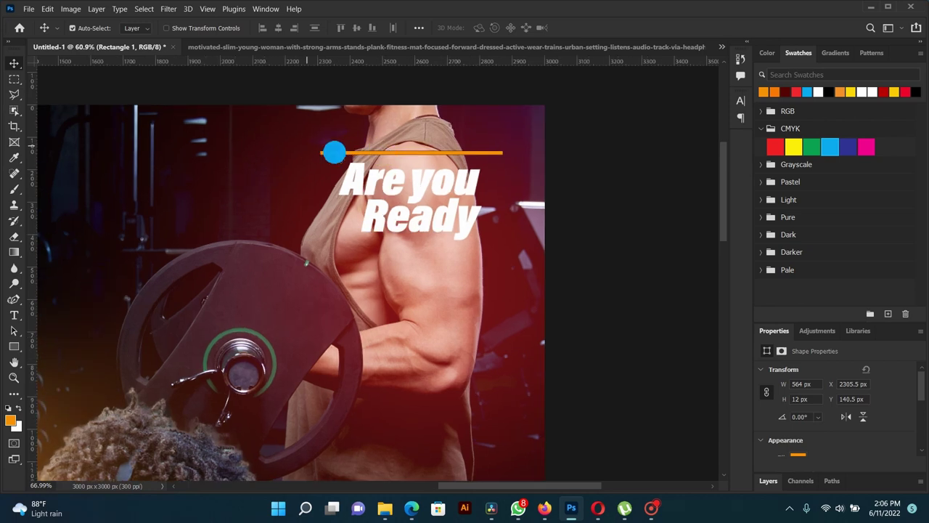
pyautogui.scroll(1, 336, 154)
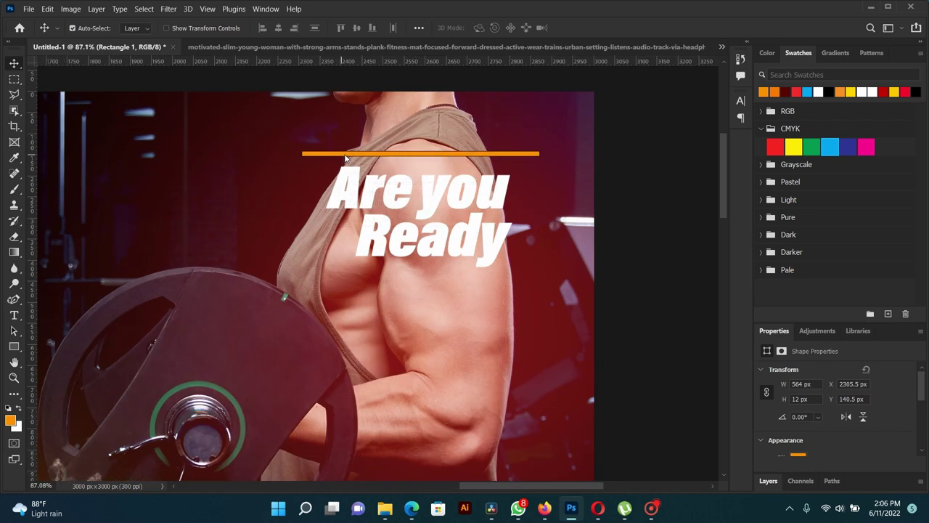
pyautogui.rightClick(346, 157)
pyautogui.click(737, 125)
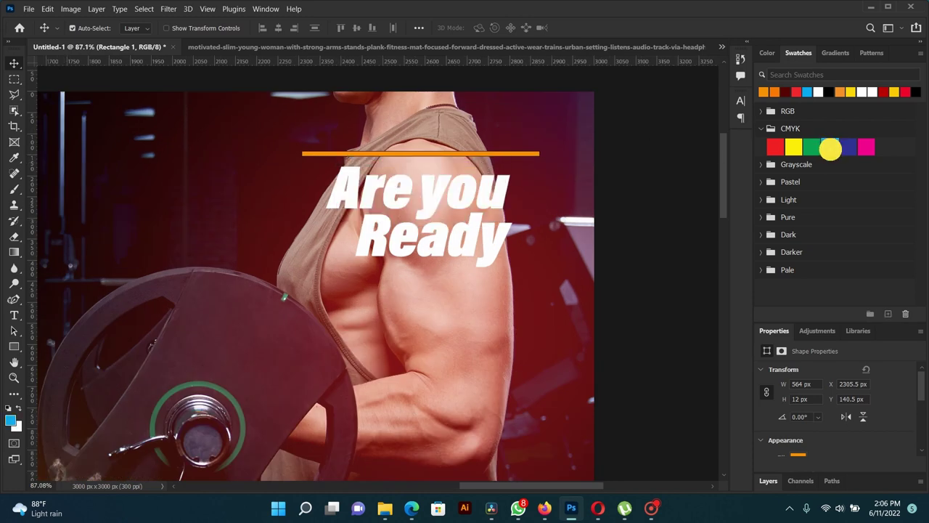
pyautogui.moveTo(832, 146); pyautogui.dragTo(541, 153)
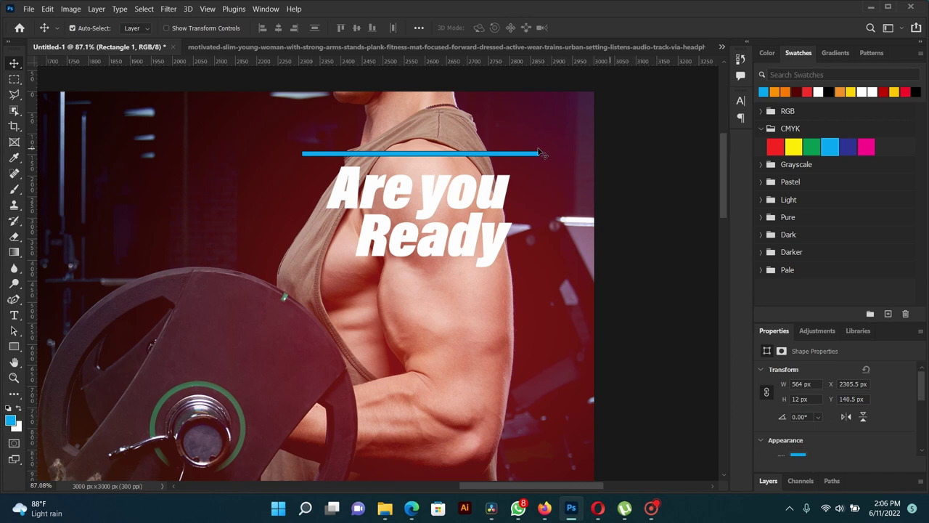
pyautogui.click(13, 347)
pyautogui.click(181, 28)
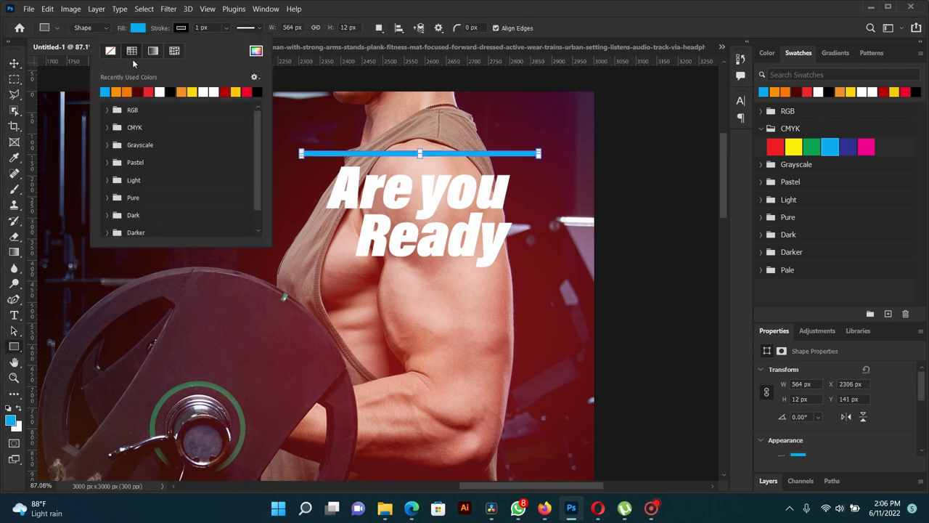
pyautogui.click(14, 63)
# Step: Alt-drag a copy of the blue bar to just below the headline
pyautogui.scroll(-1, 445, 178)
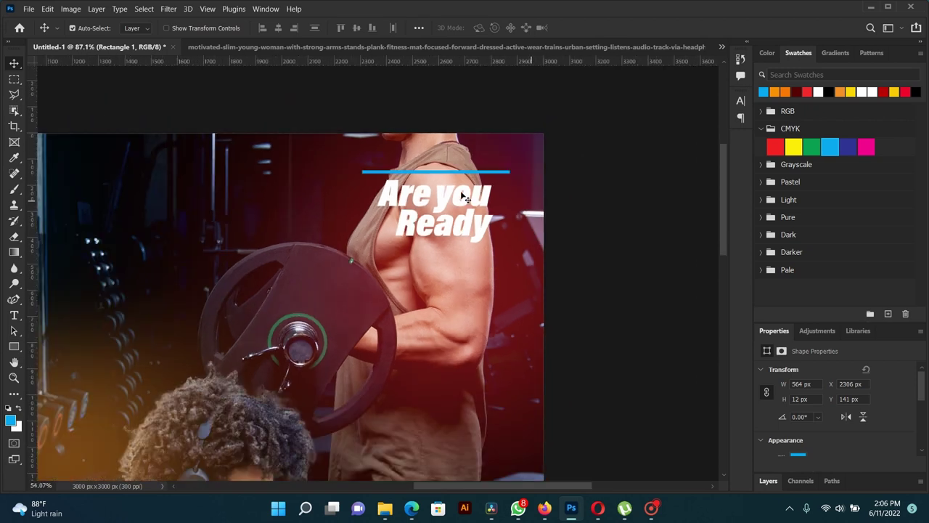
pyautogui.scroll(-1, 445, 179)
pyautogui.scroll(-1, 444, 178)
pyautogui.moveTo(446, 174); pyautogui.dragTo(465, 224)
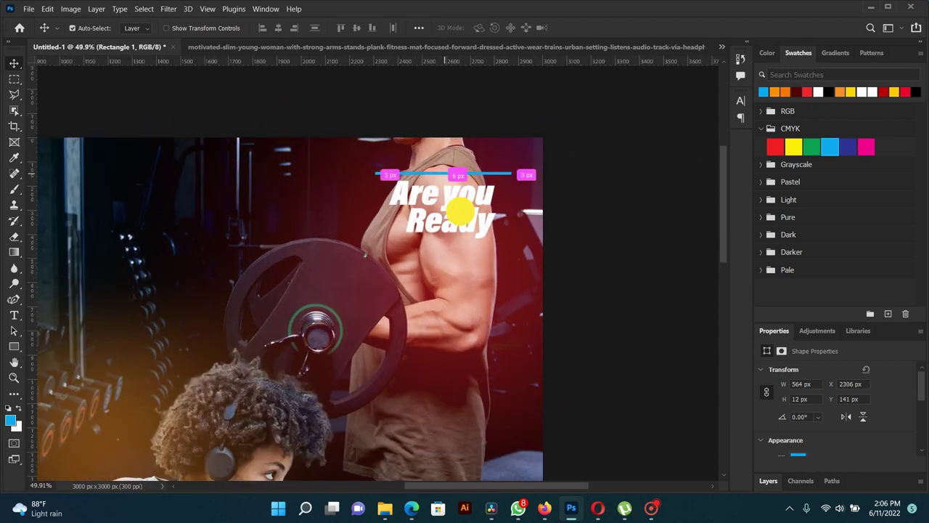
pyautogui.click(463, 201)
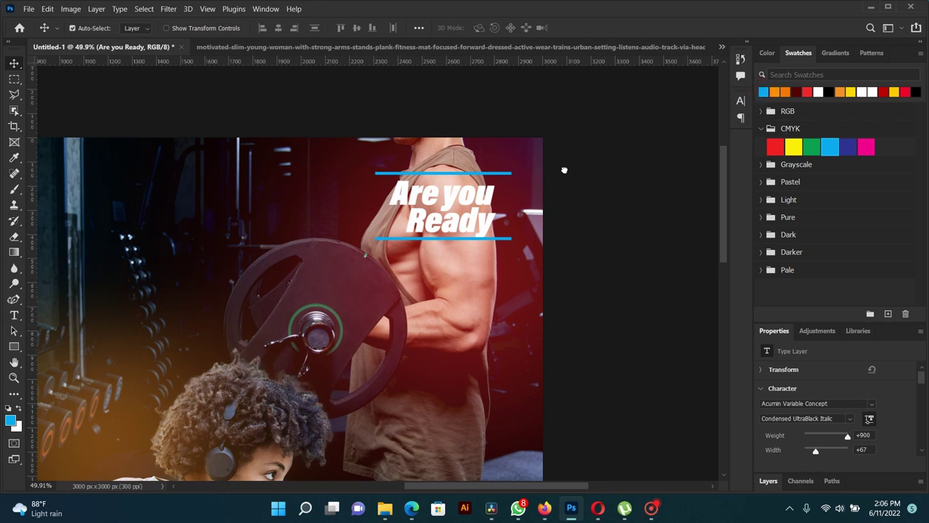
pyautogui.moveTo(764, 91); pyautogui.dragTo(436, 207)
pyautogui.scroll(-1, 428, 212)
pyautogui.scroll(-1, 427, 215)
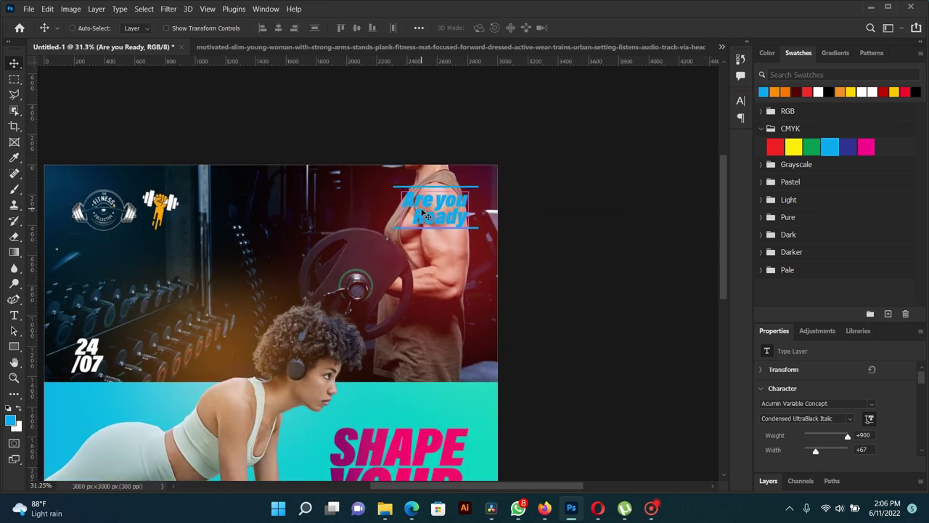
# Step: Select the Are you Ready layer and add a Drop Shadow: size 27, distance 4, opacity 21%
pyautogui.rightClick(463, 205)
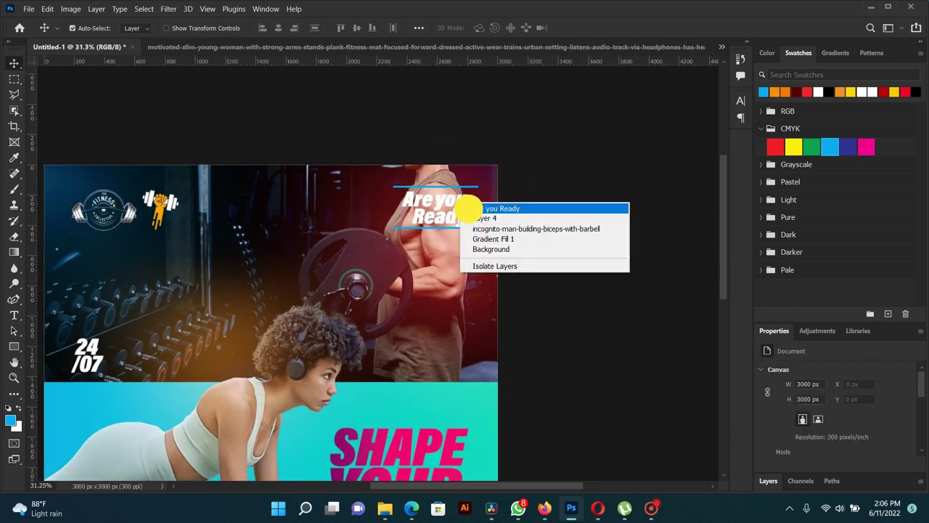
pyautogui.click(468, 208)
pyautogui.moveTo(792, 472)
pyautogui.mouseDown()
pyautogui.moveTo(810, 340)
pyautogui.moveTo(791, 246)
pyautogui.mouseUp()
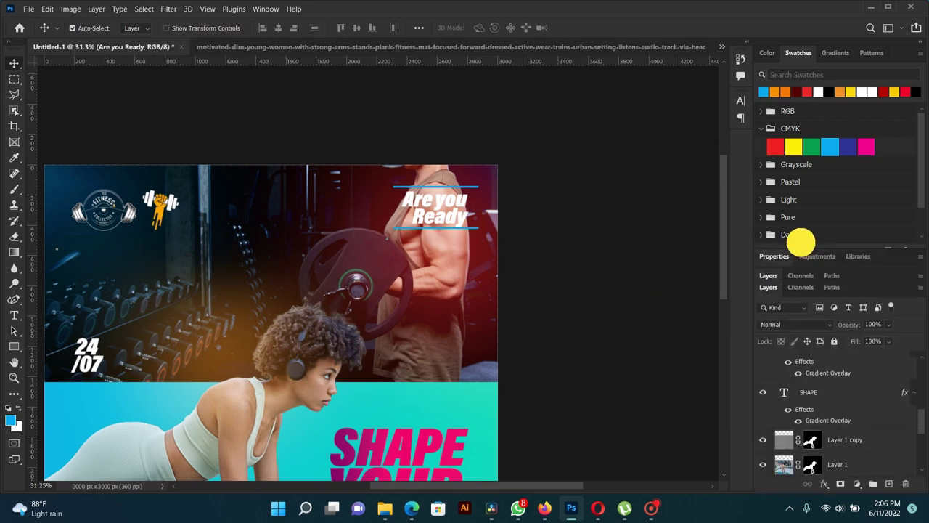
pyautogui.rightClick(432, 225)
pyautogui.click(436, 225)
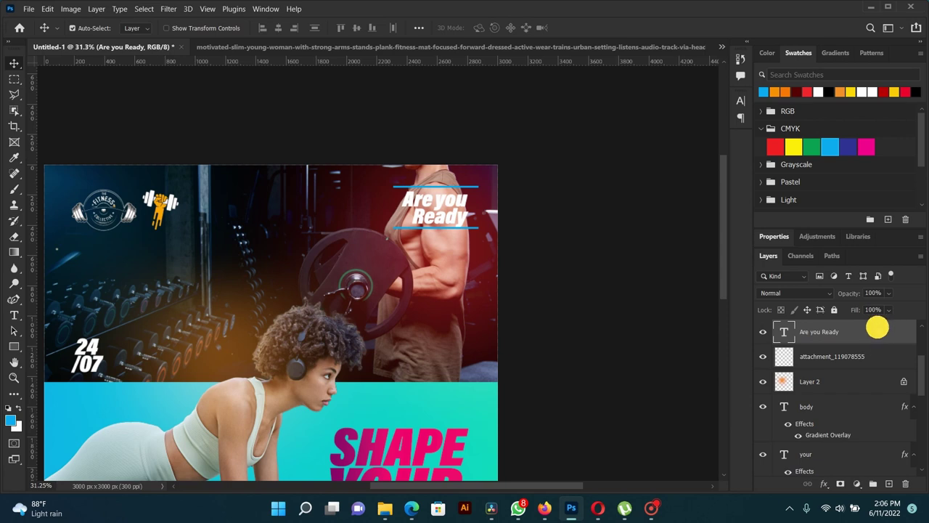
pyautogui.doubleClick(871, 331)
pyautogui.click(460, 327)
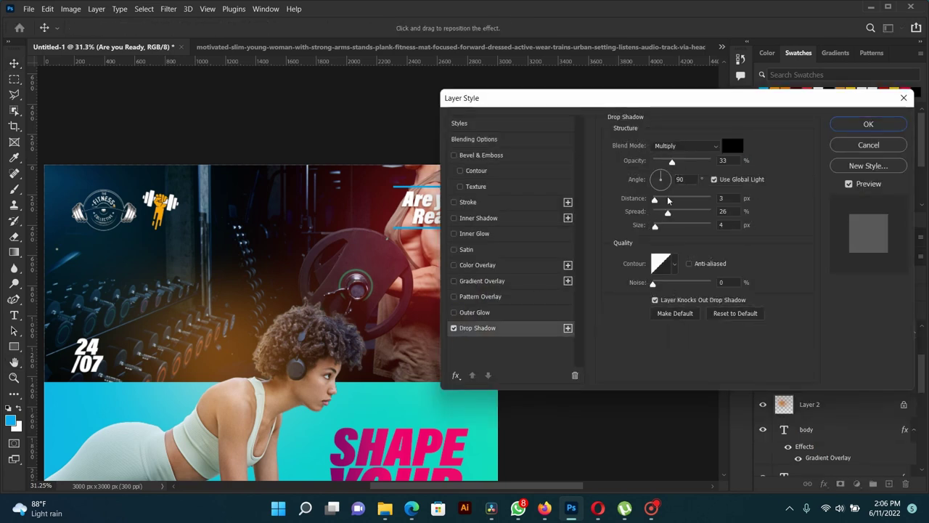
pyautogui.moveTo(662, 227); pyautogui.dragTo(662, 225)
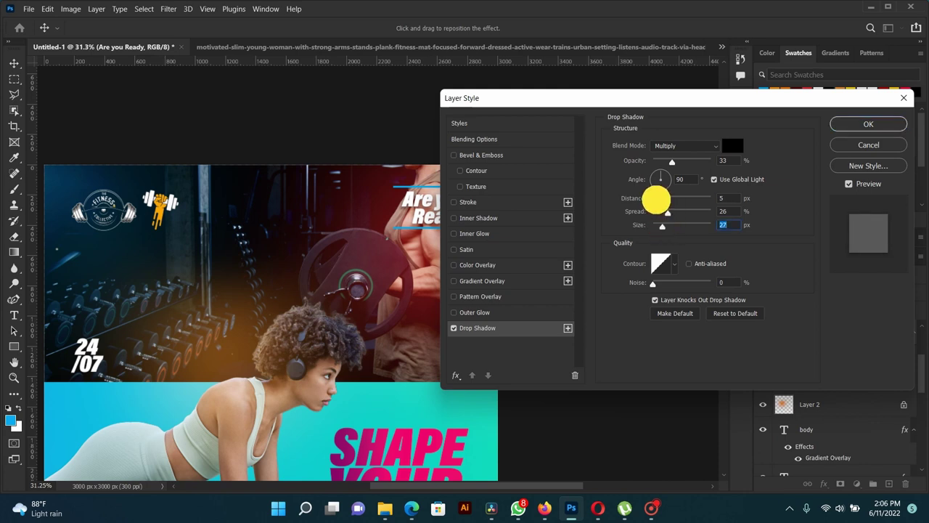
pyautogui.moveTo(663, 201); pyautogui.dragTo(656, 200)
pyautogui.moveTo(669, 159); pyautogui.dragTo(663, 160)
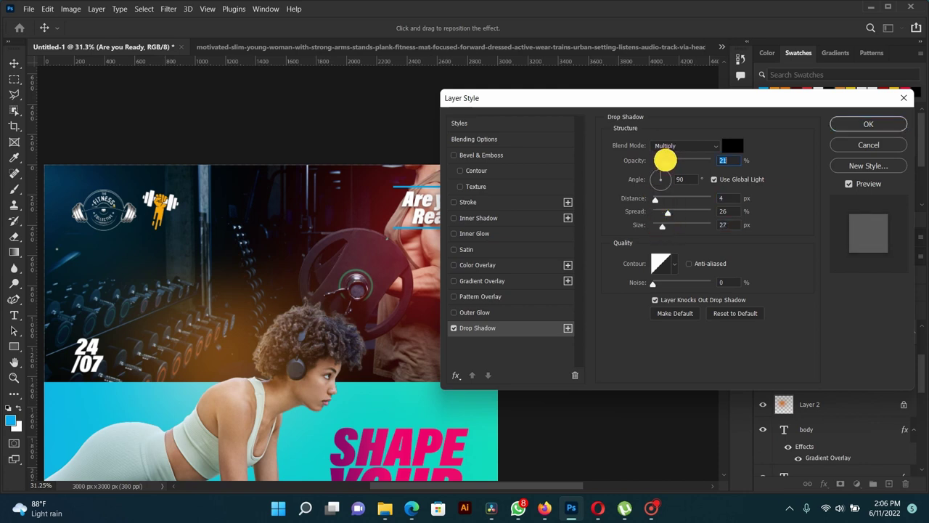
pyautogui.click(842, 124)
pyautogui.scroll(2, 442, 255)
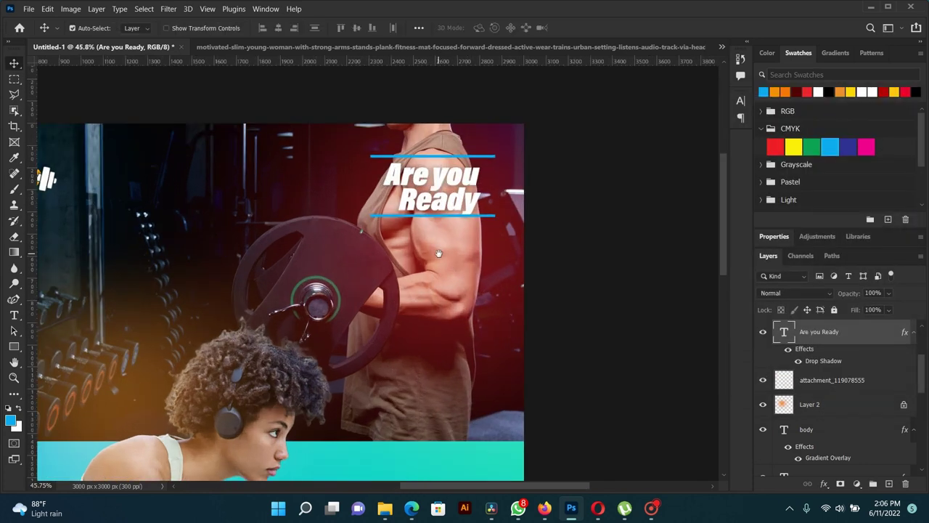
pyautogui.rightClick(458, 206)
pyautogui.click(458, 205)
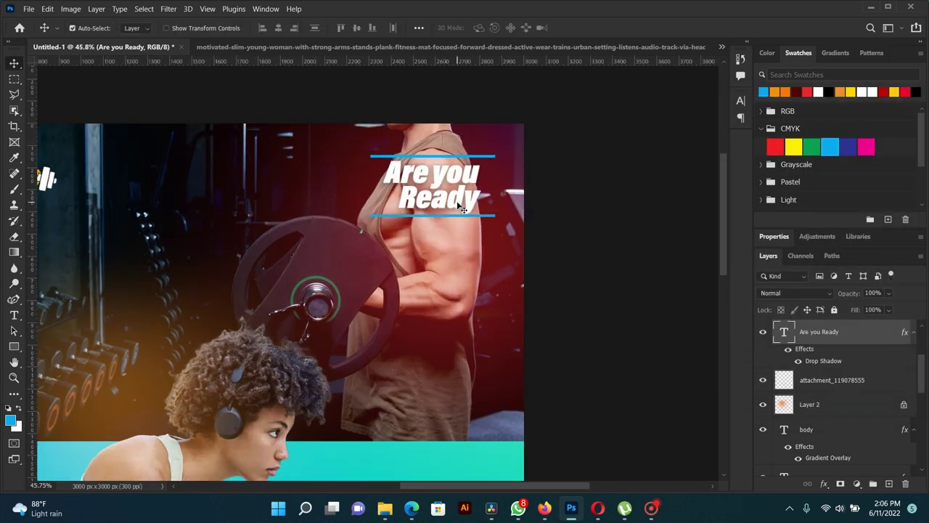
pyautogui.scroll(-2, 470, 204)
pyautogui.scroll(1, 472, 172)
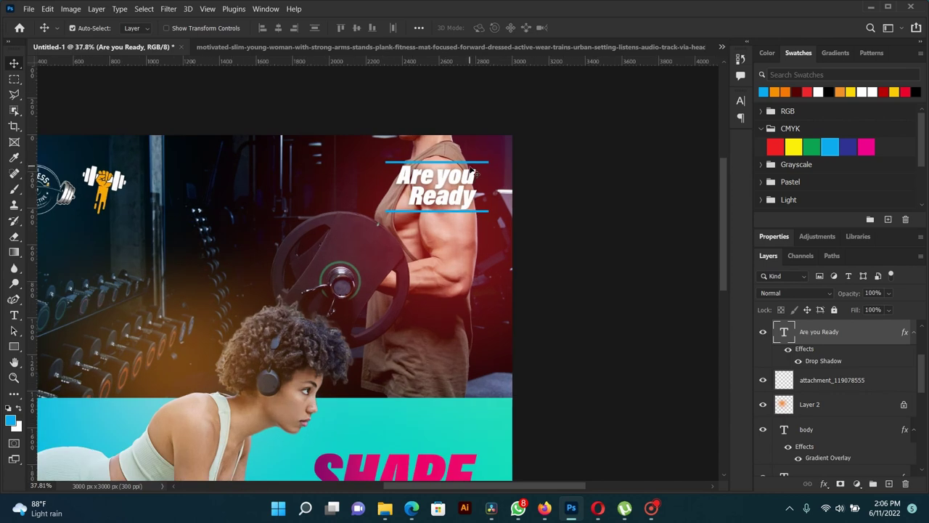
pyautogui.rightClick(484, 166)
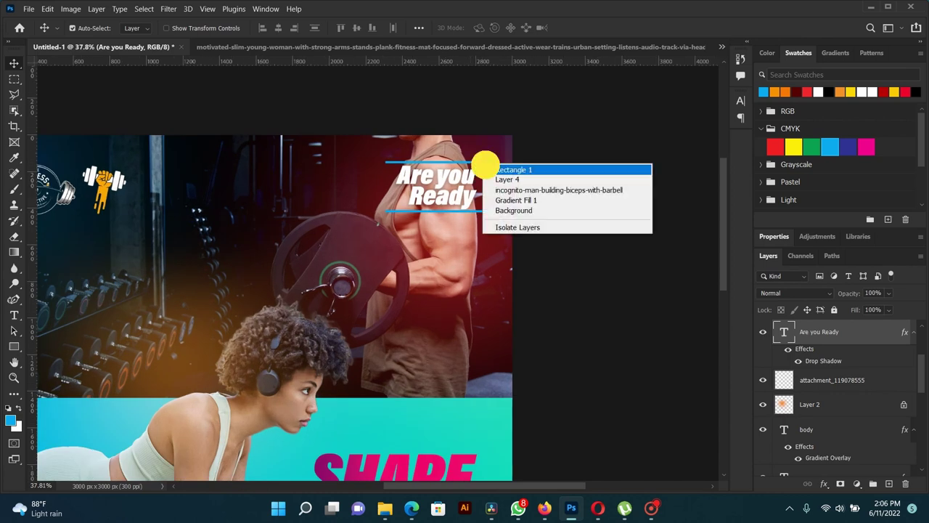
pyautogui.click(501, 168)
pyautogui.click(463, 212)
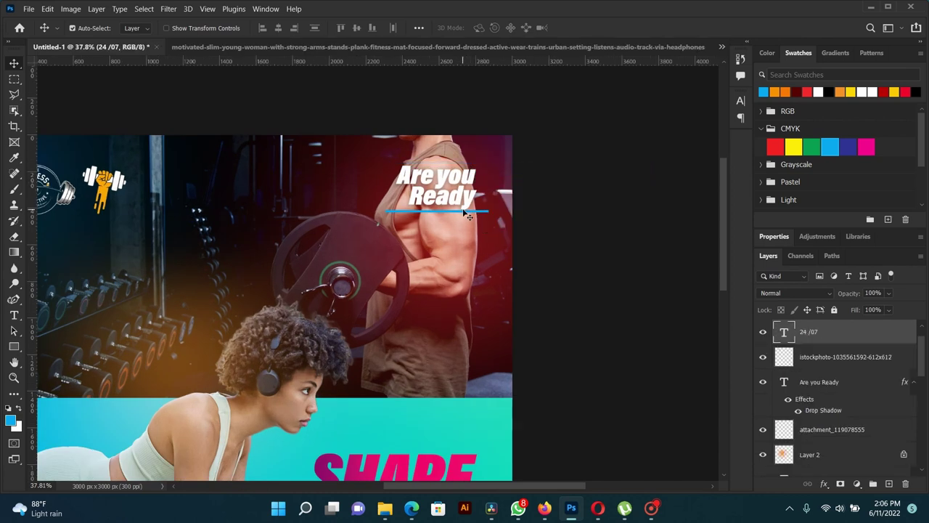
pyautogui.rightClick(467, 215)
pyautogui.click(494, 214)
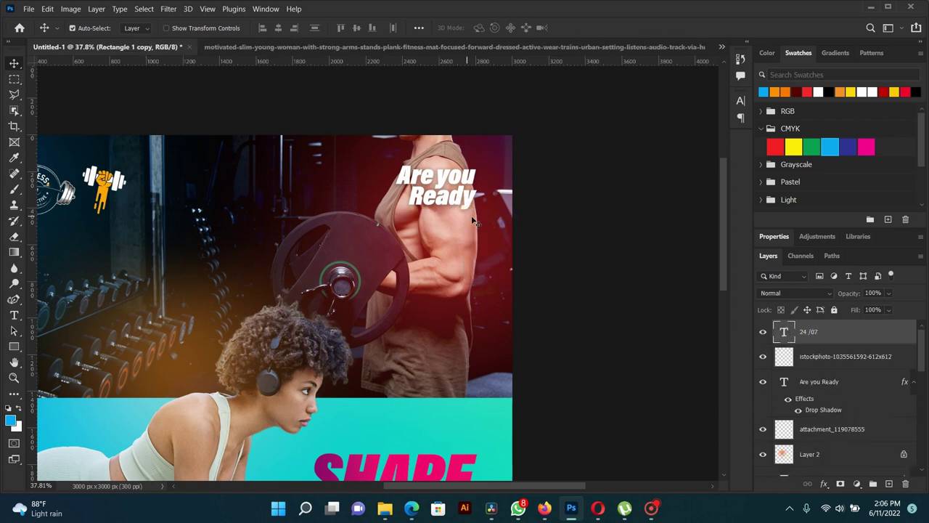
pyautogui.scroll(-2, 406, 238)
pyautogui.scroll(-2, 407, 239)
pyautogui.scroll(2, 384, 247)
pyautogui.scroll(1, 367, 256)
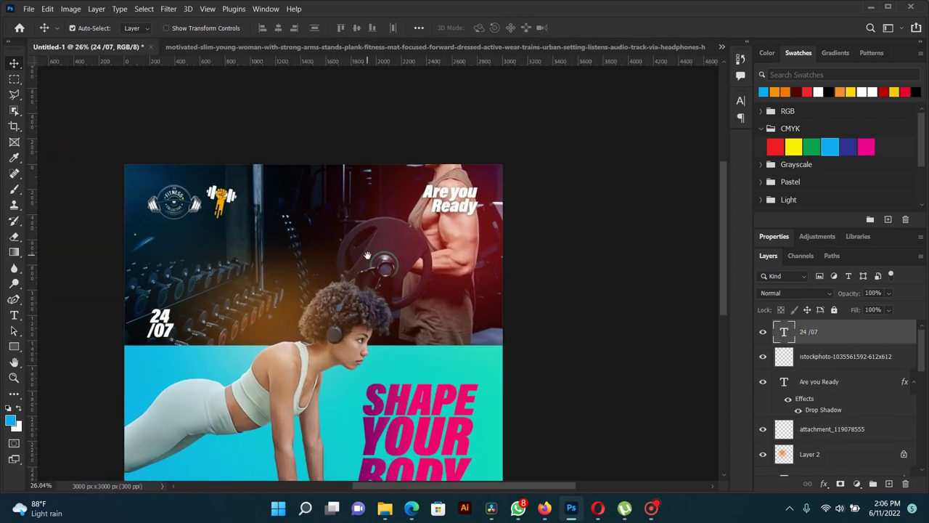
pyautogui.scroll(-2, 345, 267)
pyautogui.scroll(1, 286, 328)
pyautogui.scroll(1, 286, 328)
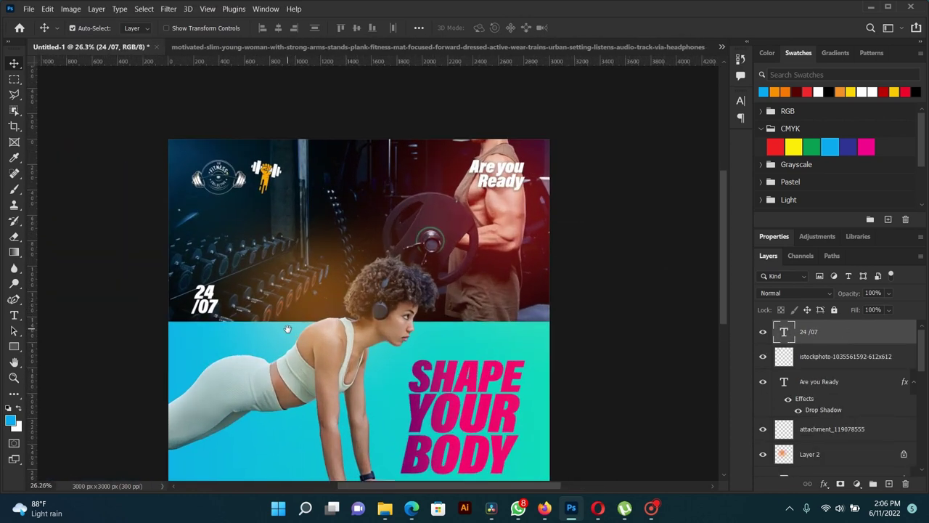
pyautogui.moveTo(287, 327)
pyautogui.mouseDown()
pyautogui.moveTo(277, 265)
pyautogui.moveTo(319, 310)
pyautogui.mouseUp()
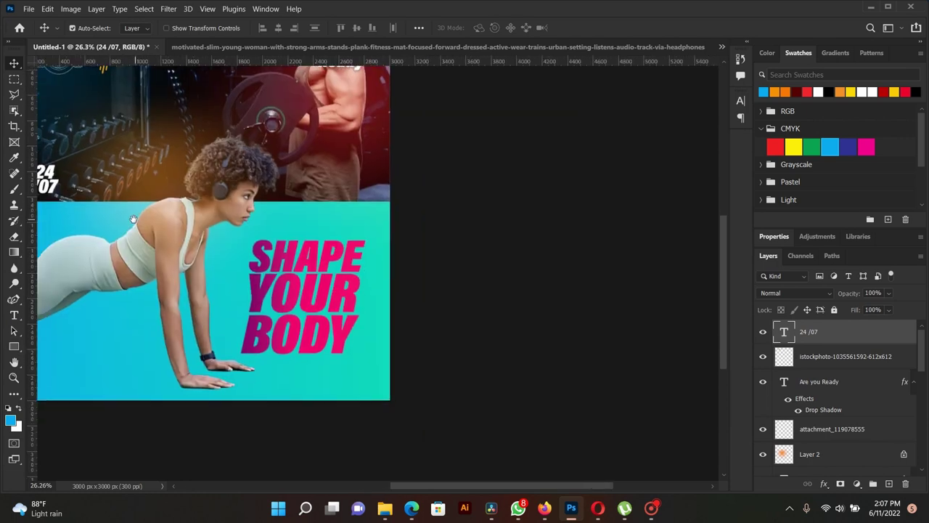
# Step: Select the 24 /07 text layer and scale it up slightly with Free Transform
pyautogui.click(282, 308)
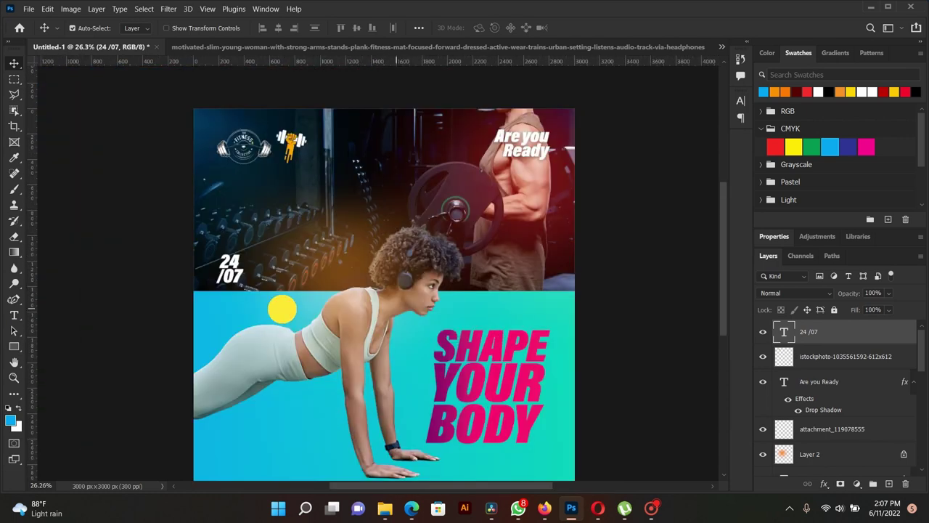
pyautogui.moveTo(282, 309)
pyautogui.mouseDown()
pyautogui.moveTo(259, 241)
pyautogui.moveTo(133, 216)
pyautogui.mouseUp()
pyautogui.rightClick(242, 281)
pyautogui.click(250, 275)
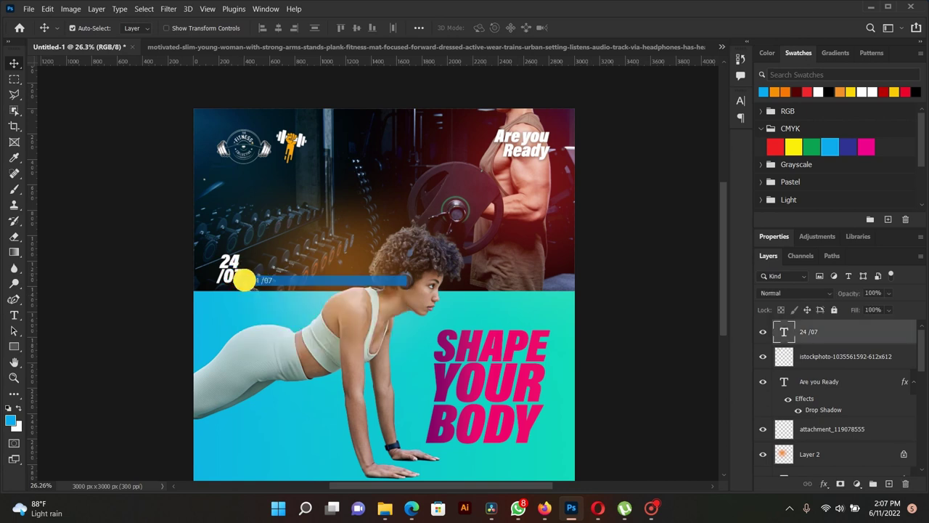
pyautogui.hotkey('ctrl', 't')
pyautogui.moveTo(244, 255); pyautogui.dragTo(255, 245)
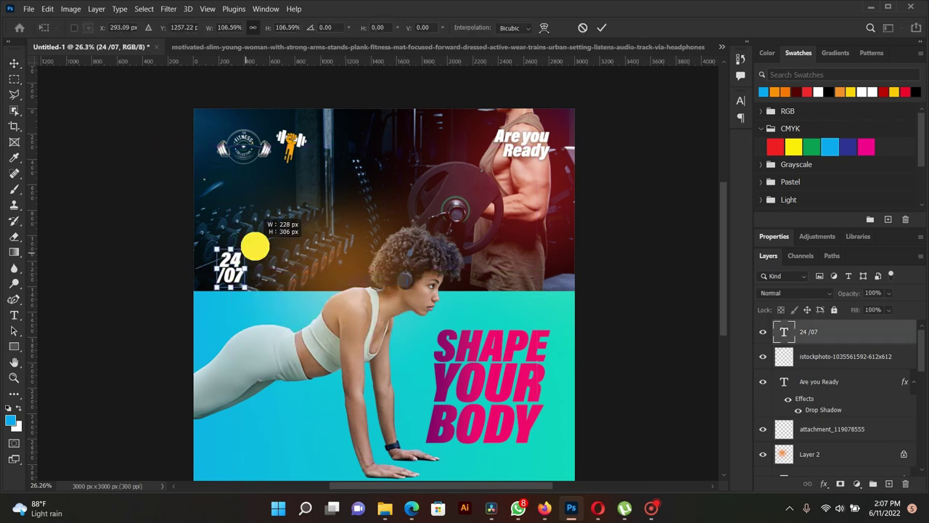
pyautogui.press('Return')
# Step: Pan and zoom around the poster to check the enlarged 24/07 text
pyautogui.scroll(-2, 251, 276)
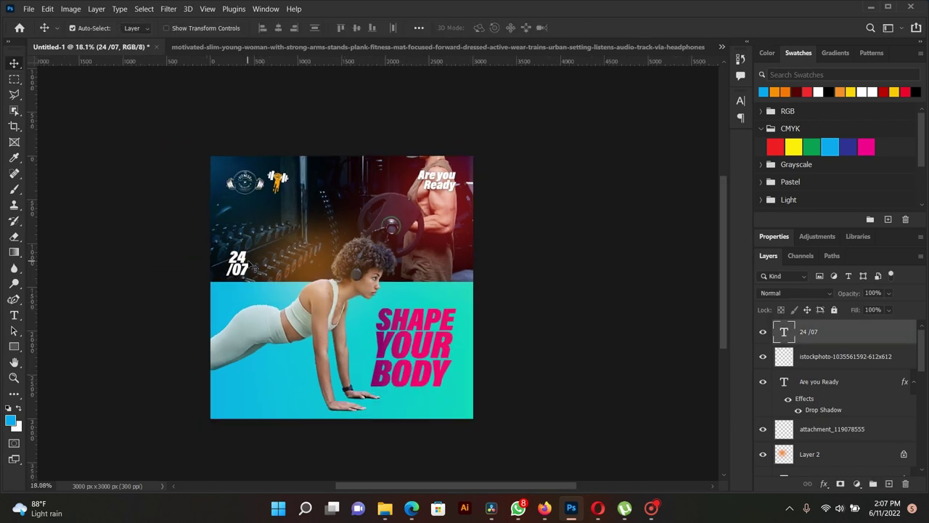
pyautogui.scroll(2, 250, 277)
pyautogui.moveTo(255, 281); pyautogui.dragTo(191, 258)
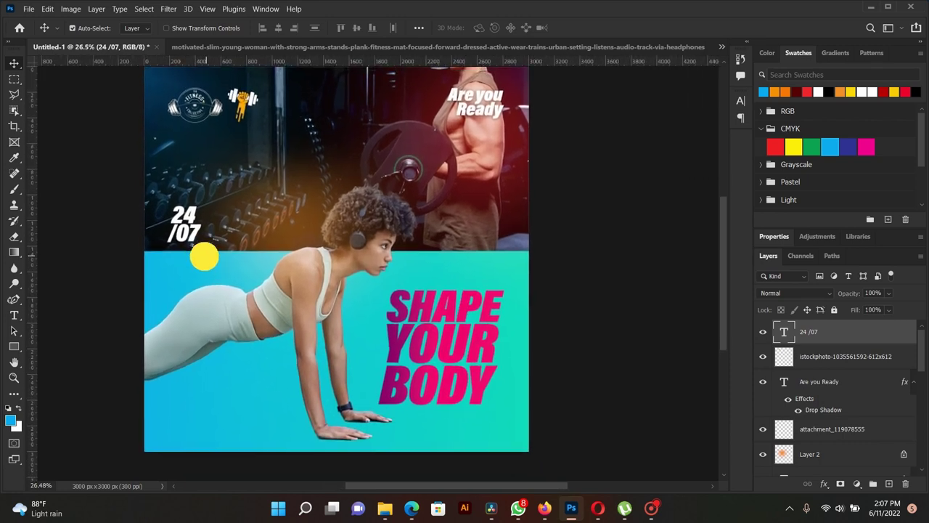
pyautogui.scroll(1, 207, 283)
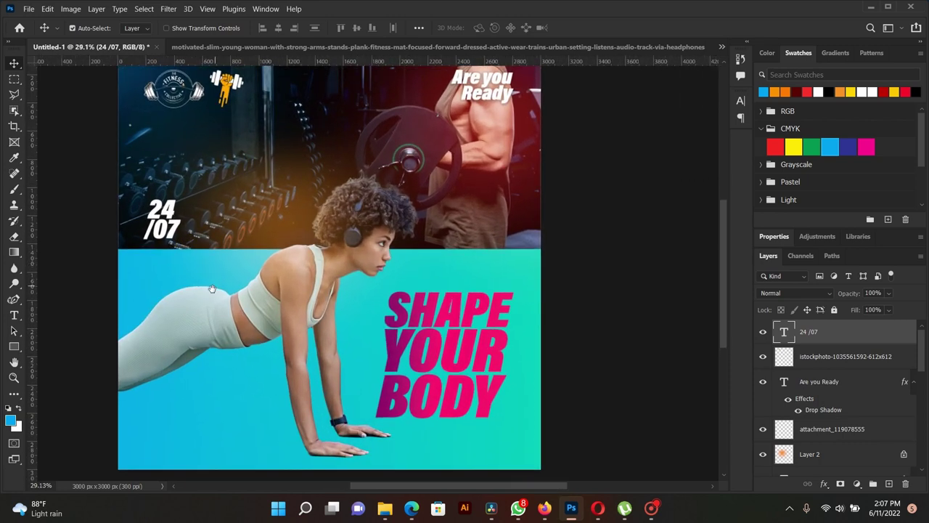
pyautogui.scroll(1, 218, 299)
pyautogui.moveTo(218, 299)
pyautogui.mouseDown()
pyautogui.moveTo(233, 320)
pyautogui.moveTo(247, 311)
pyautogui.mouseUp()
pyautogui.scroll(-4, 232, 311)
pyautogui.scroll(1, 242, 310)
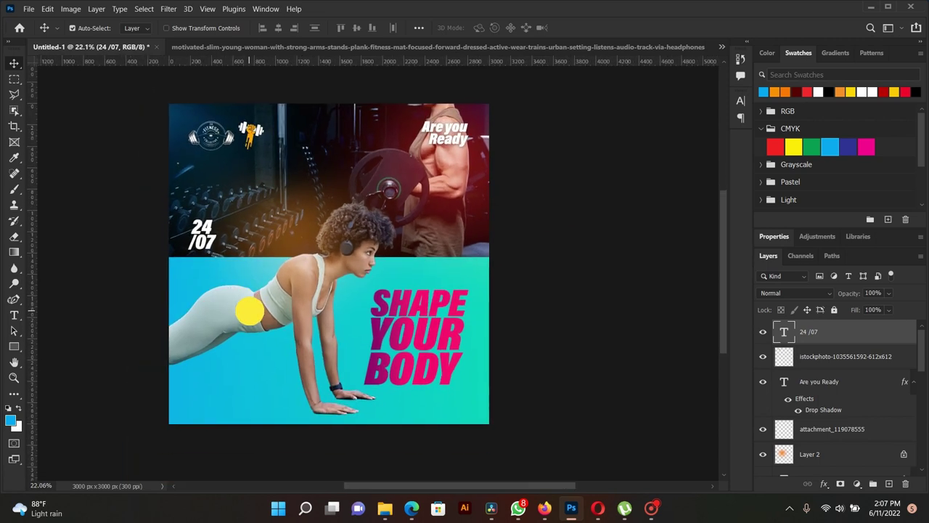
pyautogui.scroll(-2, 247, 312)
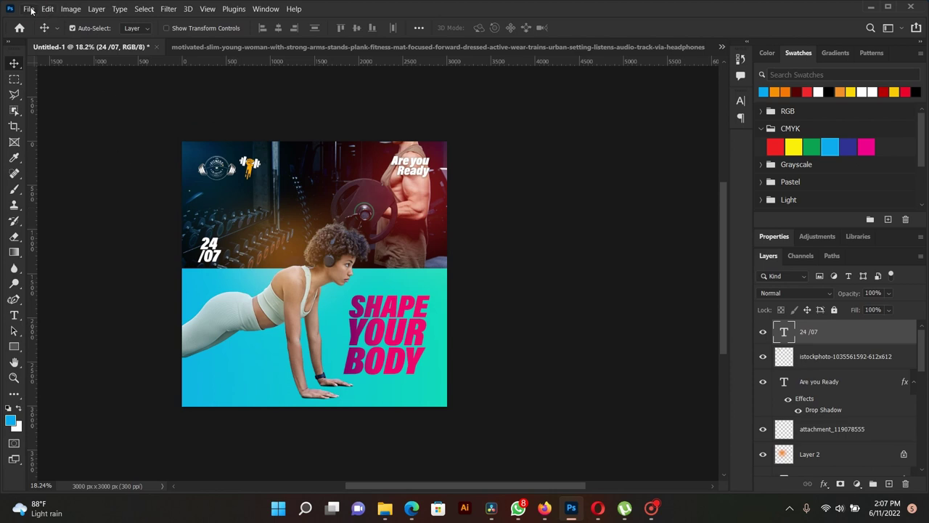
# Step: Export the poster as a JPG named 'fitness psd' into Documents > psd
pyautogui.click(30, 8)
pyautogui.moveTo(42, 187)
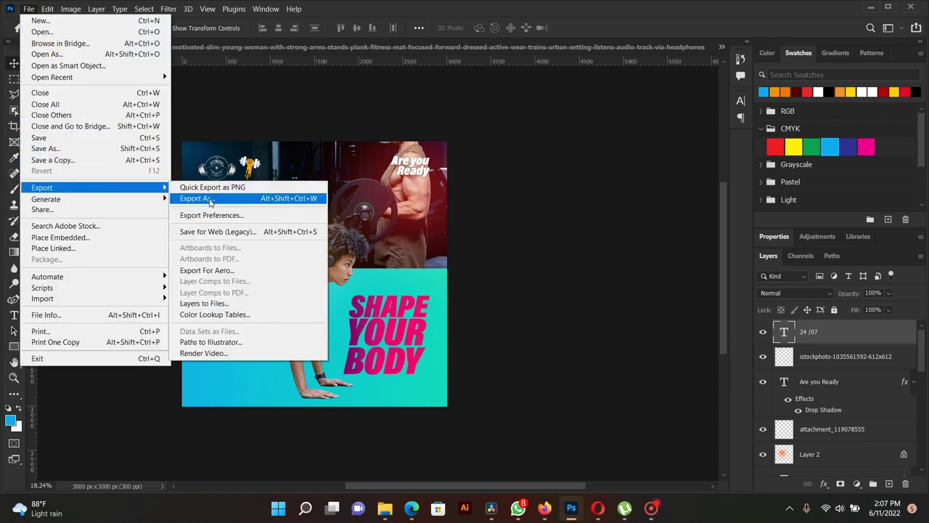
pyautogui.click(208, 198)
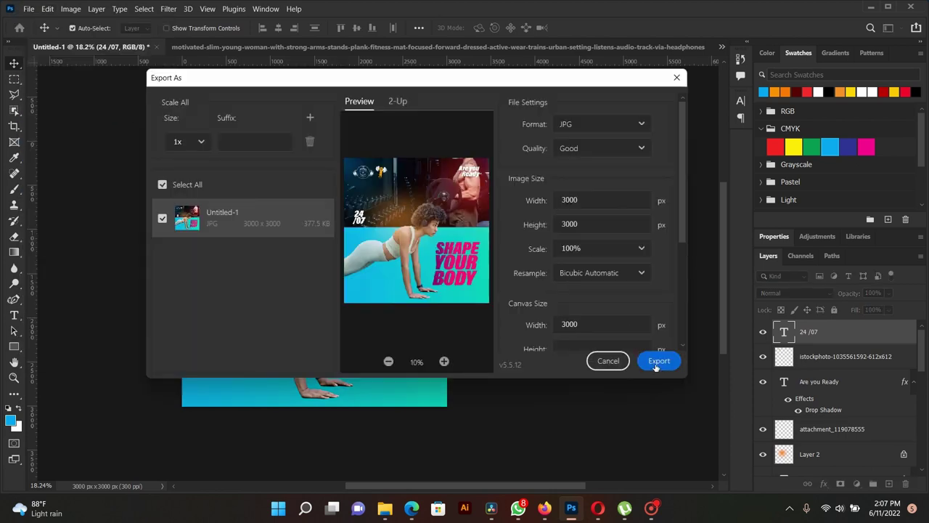
pyautogui.click(659, 361)
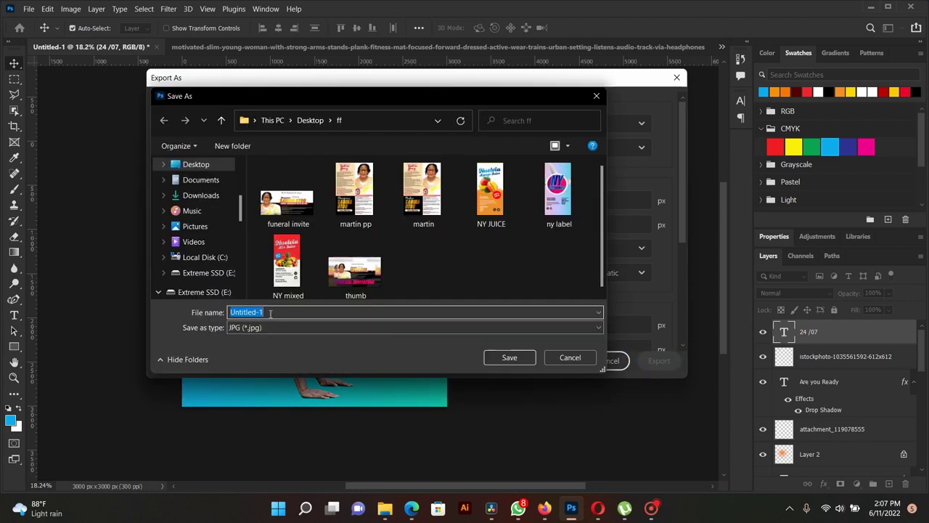
pyautogui.scroll(2, 207, 265)
pyautogui.click(202, 259)
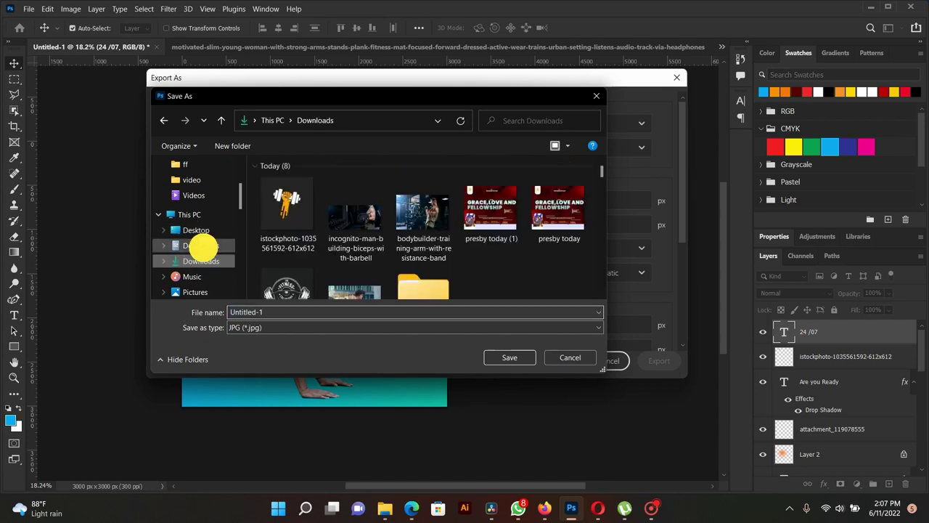
pyautogui.click(537, 203)
pyautogui.doubleClick(537, 204)
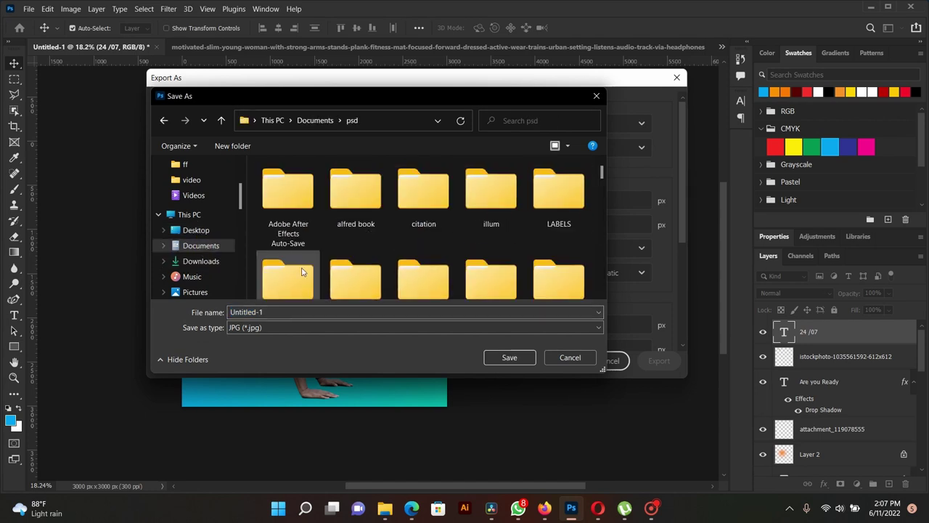
pyautogui.doubleClick(273, 312)
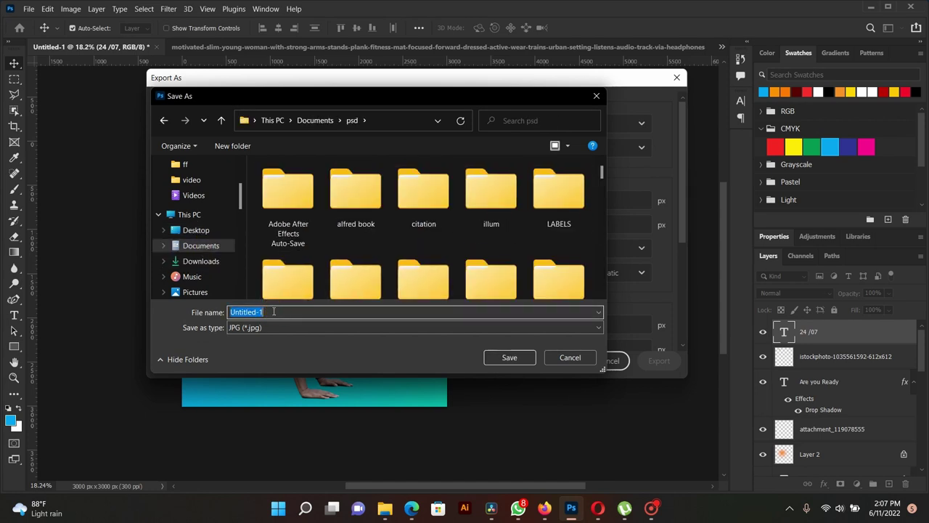
pyautogui.write('fitness psd')
pyautogui.press('Return')
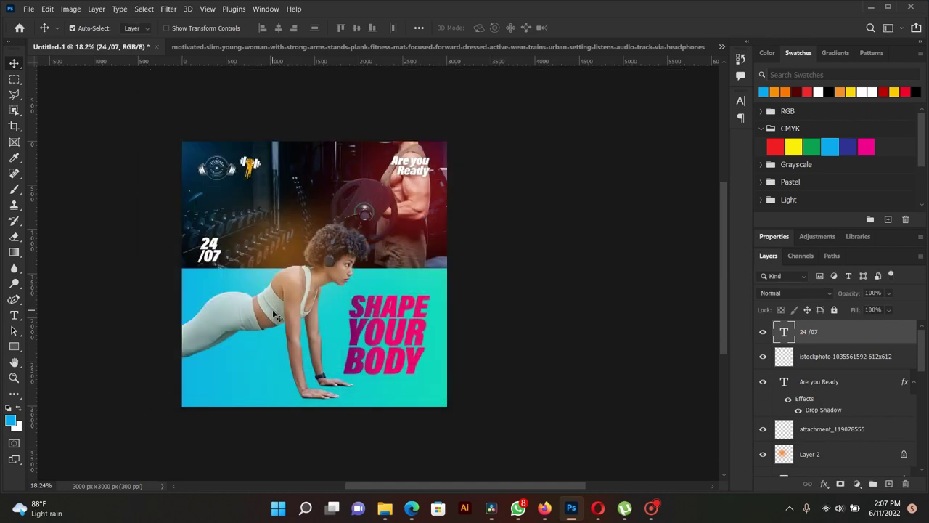
# Step: Save the document as 'fitness' in the psd folder
pyautogui.click(29, 9)
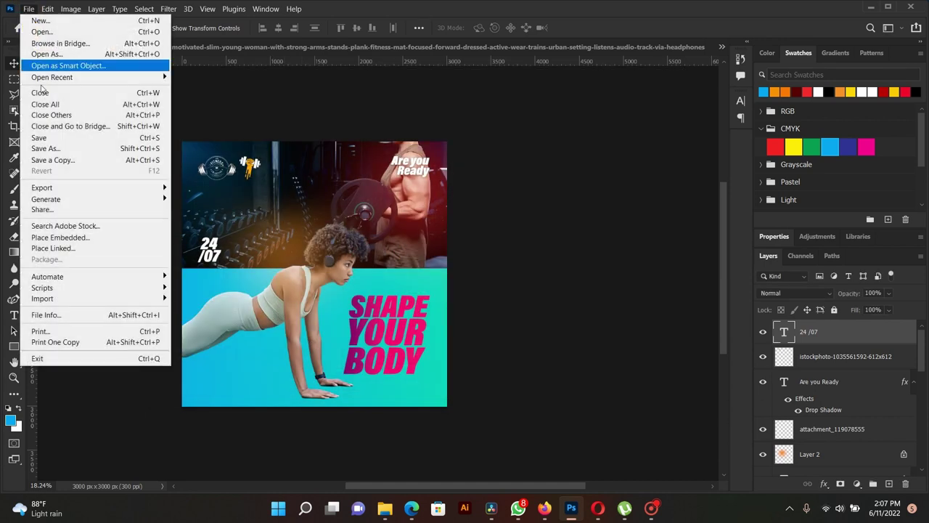
pyautogui.click(45, 148)
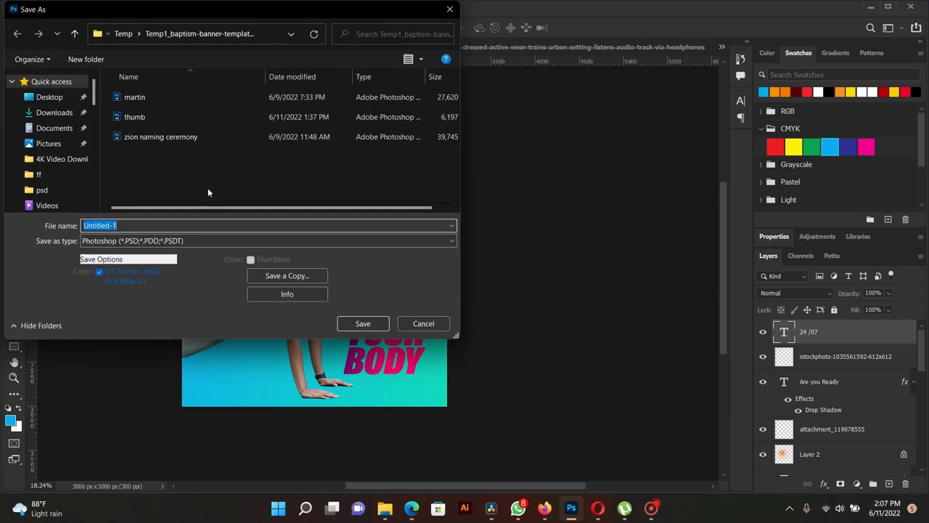
pyautogui.click(41, 189)
pyautogui.click(131, 226)
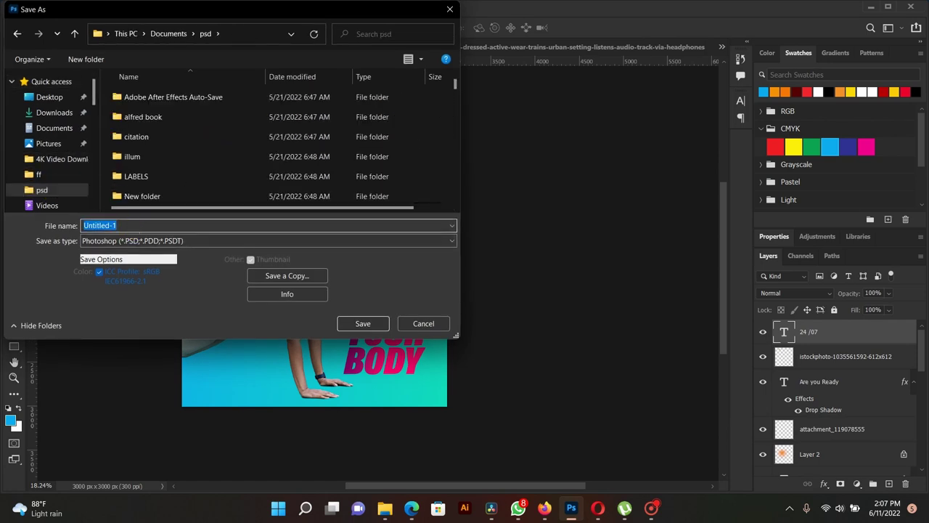
pyautogui.write('fin')
pyautogui.press('BackSpace')
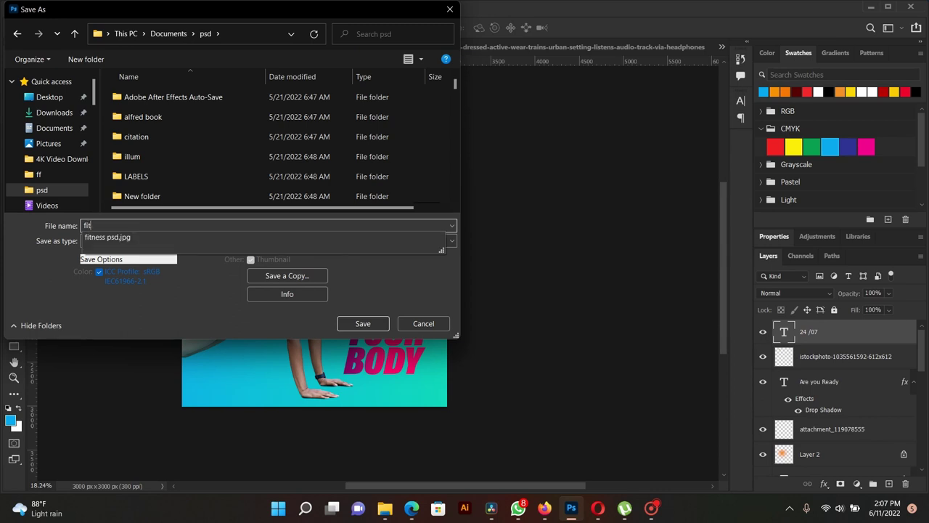
pyautogui.press('Return')
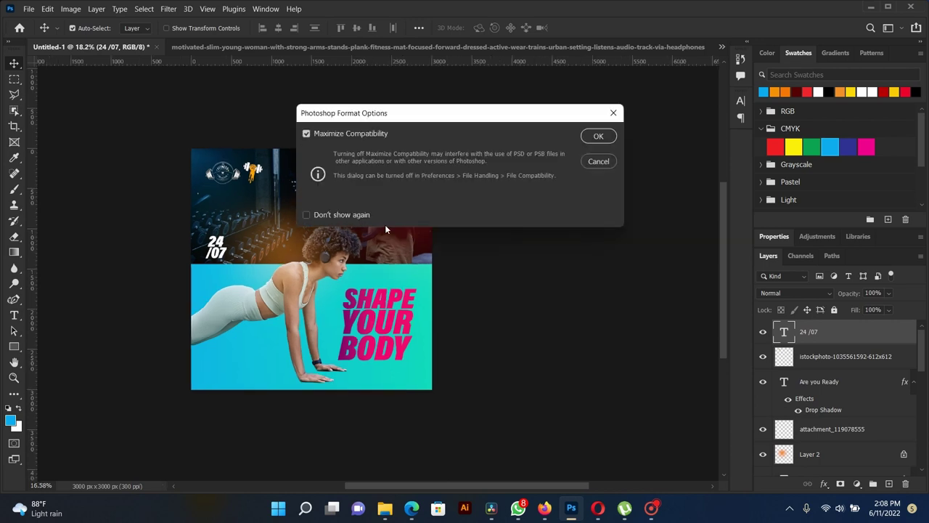
# Step: Accept the Photoshop Format Options with maximum compatibility to finish the PSD save
pyautogui.click(585, 135)
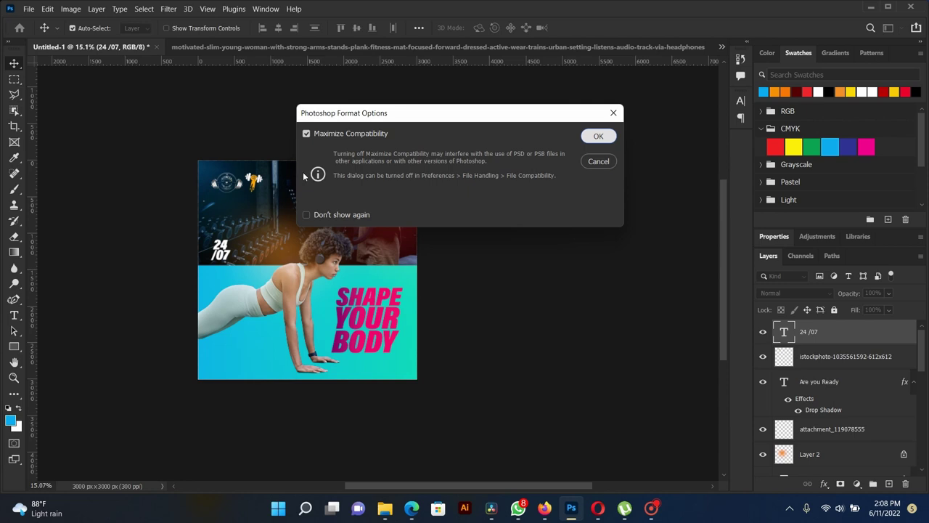
pyautogui.press('Return')
pyautogui.scroll(3, 247, 291)
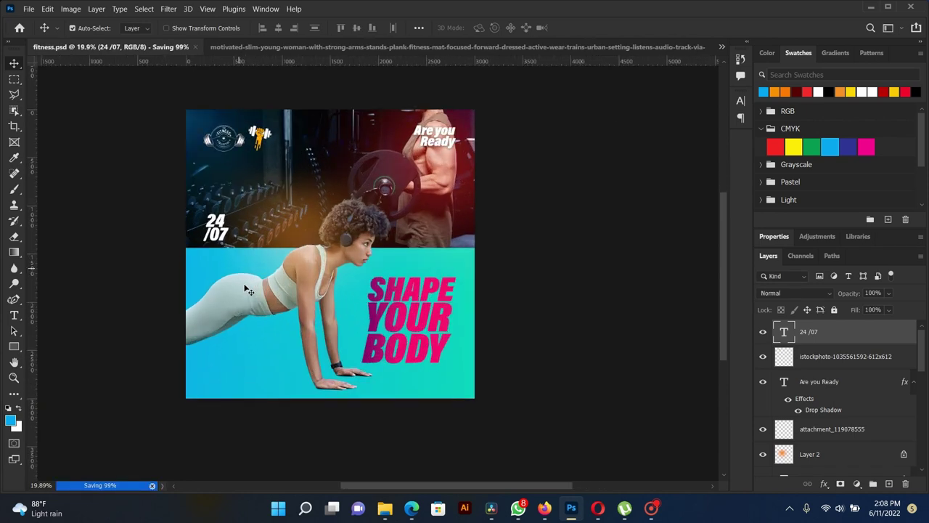
pyautogui.scroll(2, 283, 194)
pyautogui.scroll(-1, 320, 210)
pyautogui.scroll(2, 312, 244)
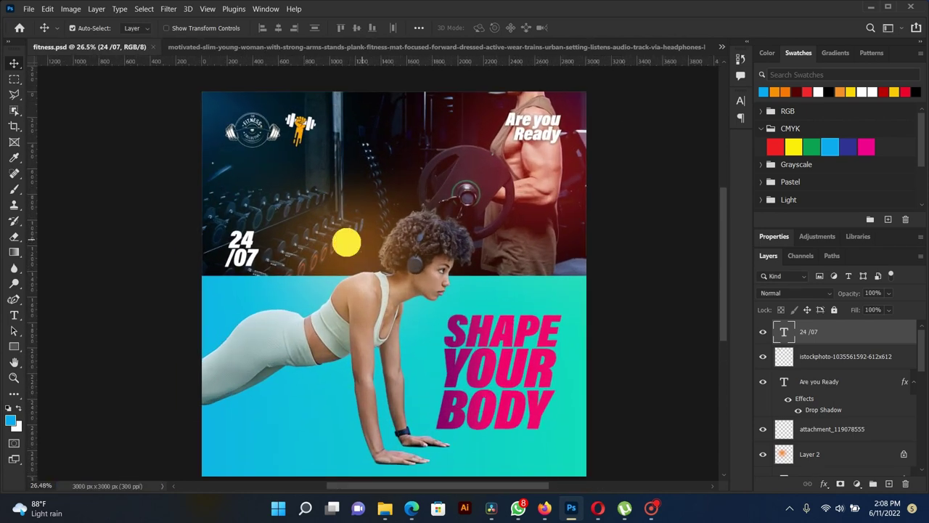
pyautogui.scroll(-3, 336, 236)
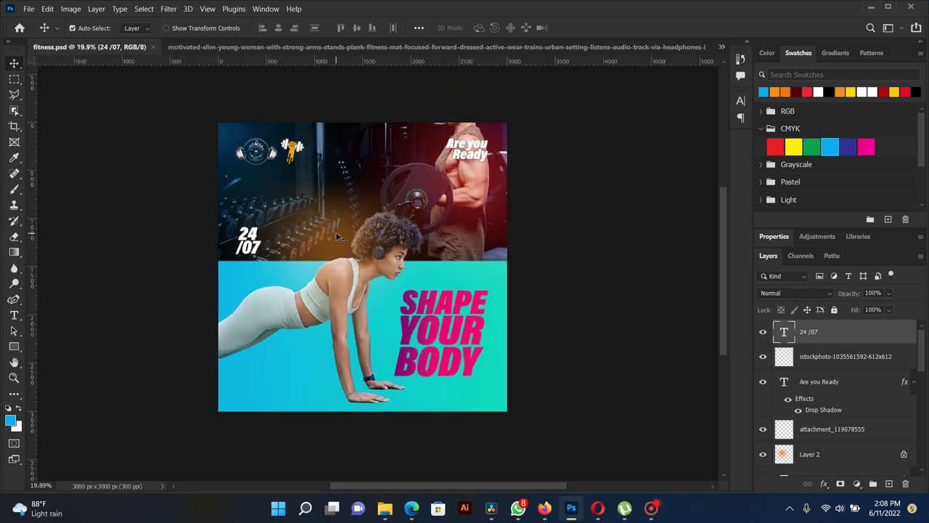
pyautogui.scroll(-1, 337, 237)
pyautogui.scroll(2, 294, 254)
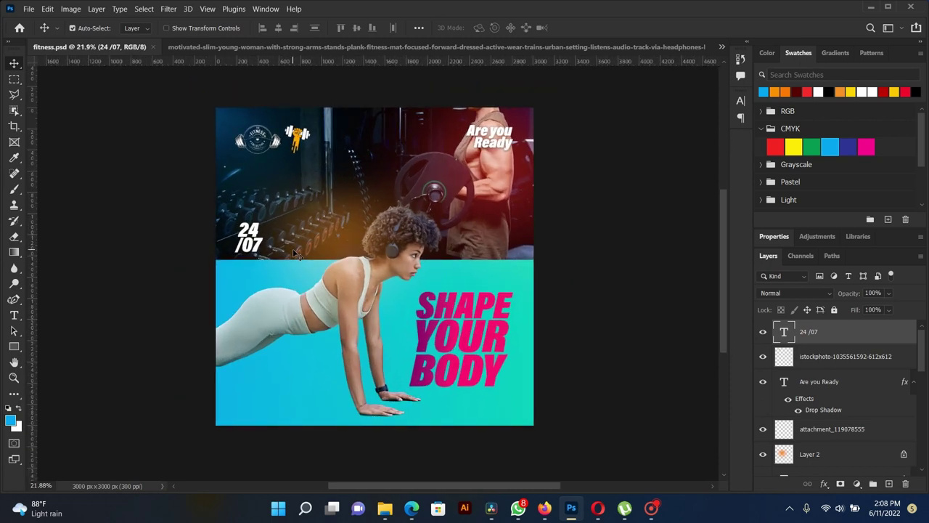